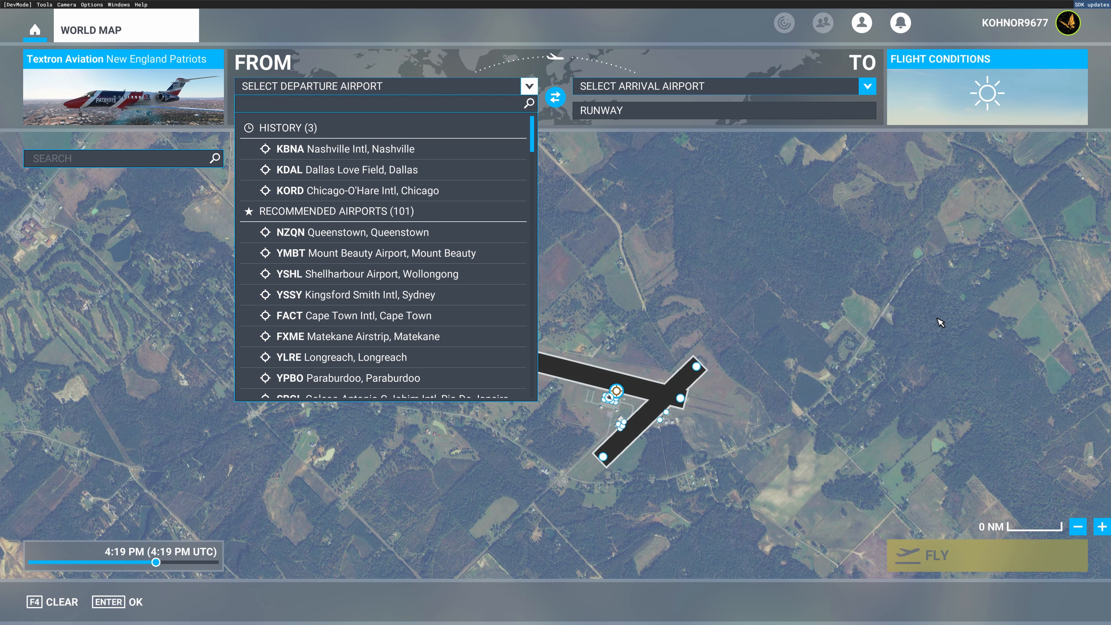
- Set the departure to Ramp 15 Parking at 48A Cochran and start the flight
type("48A")
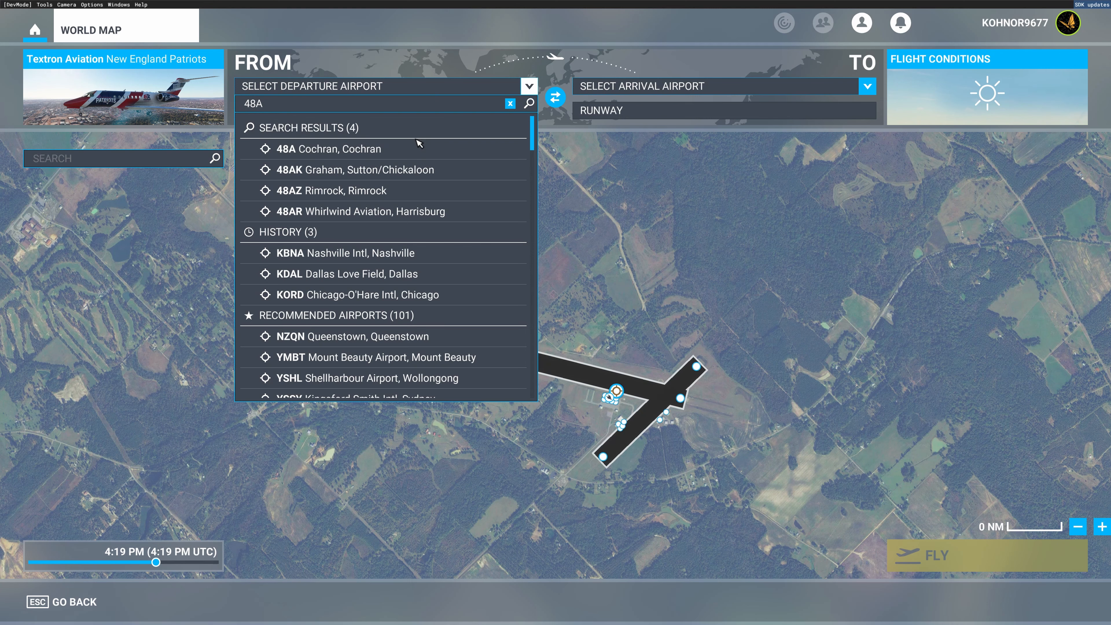
left_click(408, 150)
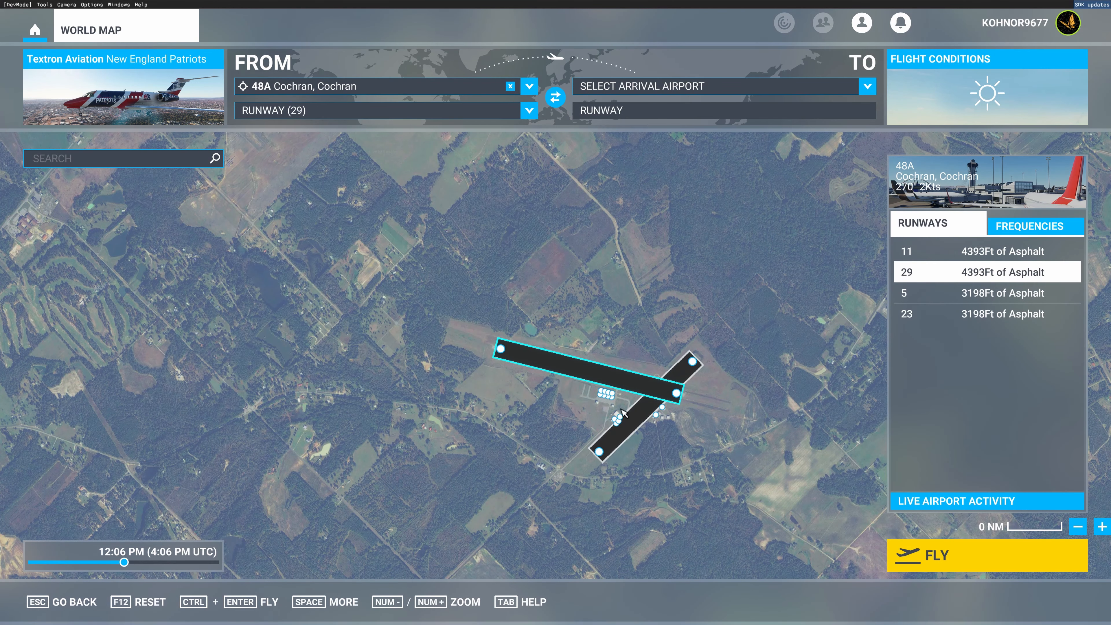
left_click(603, 394)
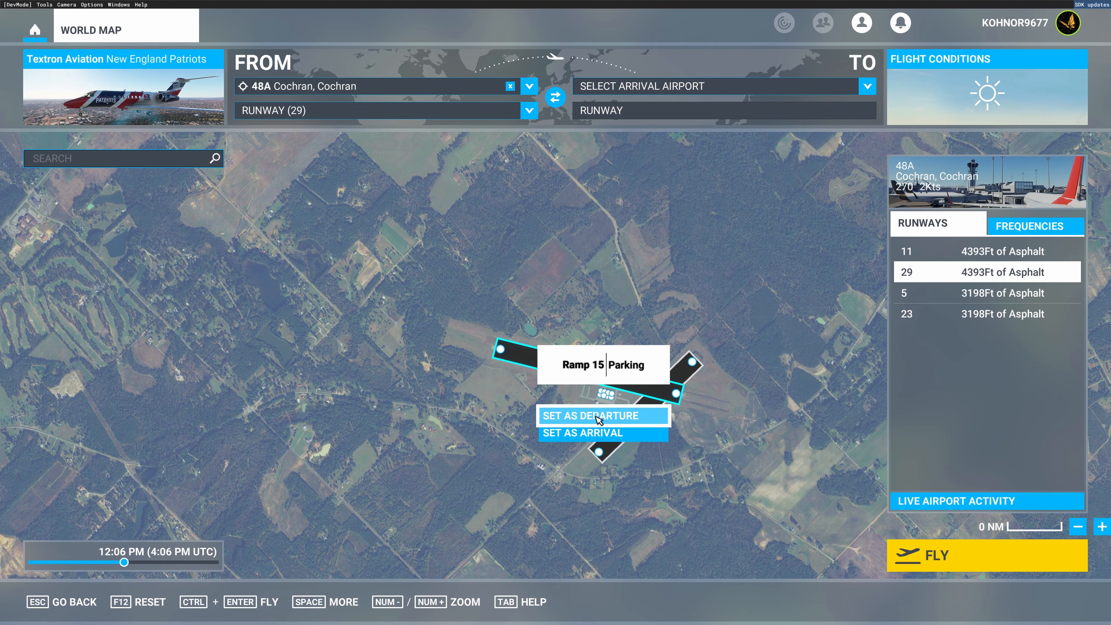
left_click(599, 416)
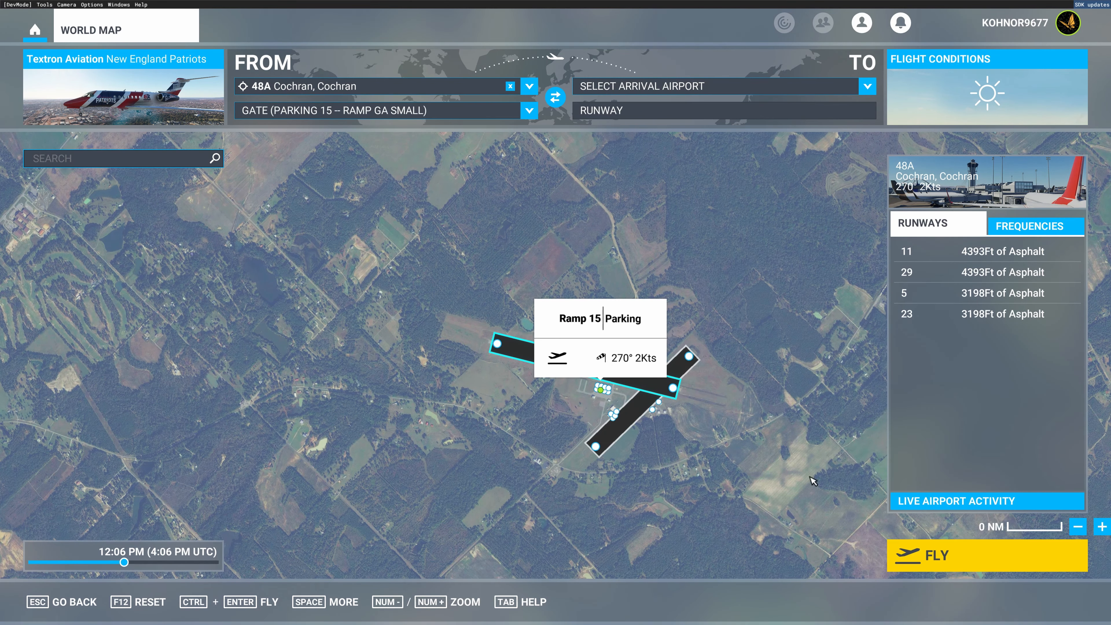
left_click(999, 565)
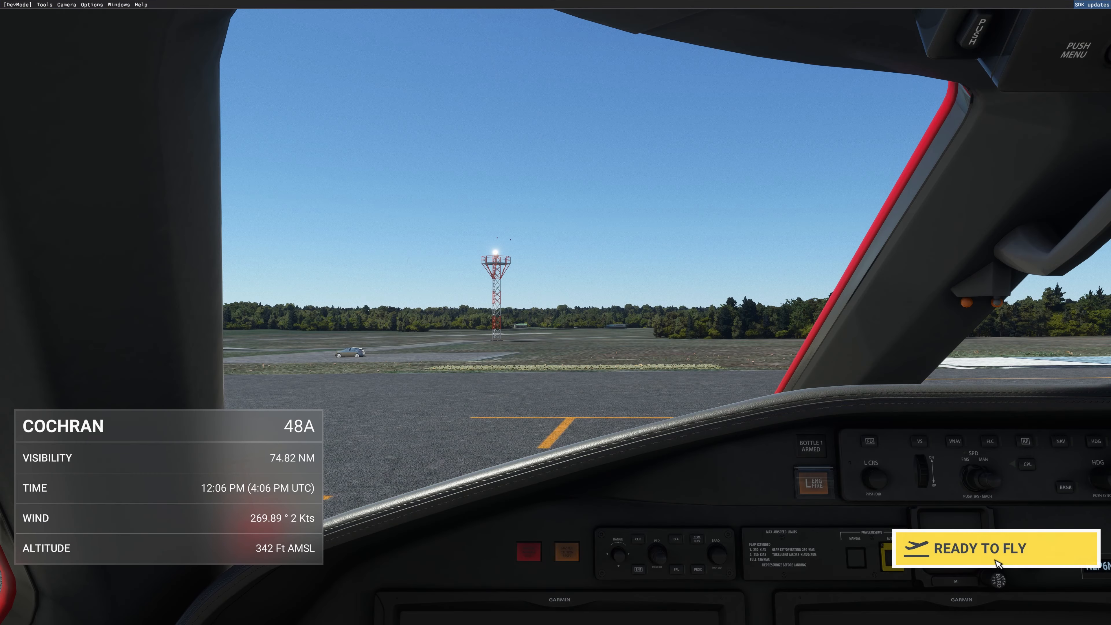
left_click(997, 553)
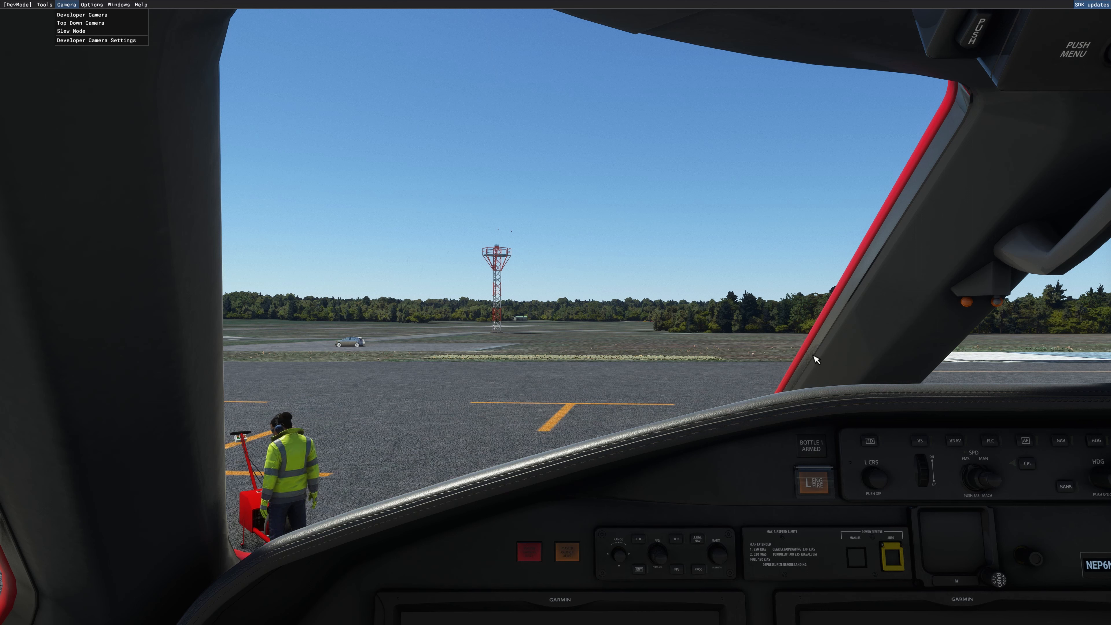
left_click(480, 93)
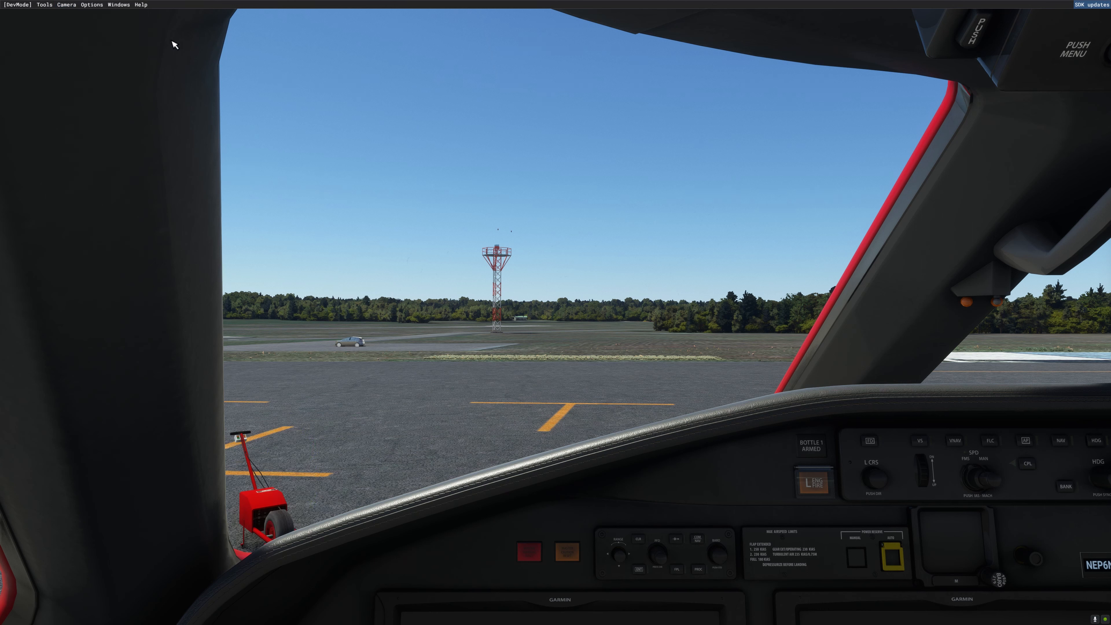
left_click(92, 8)
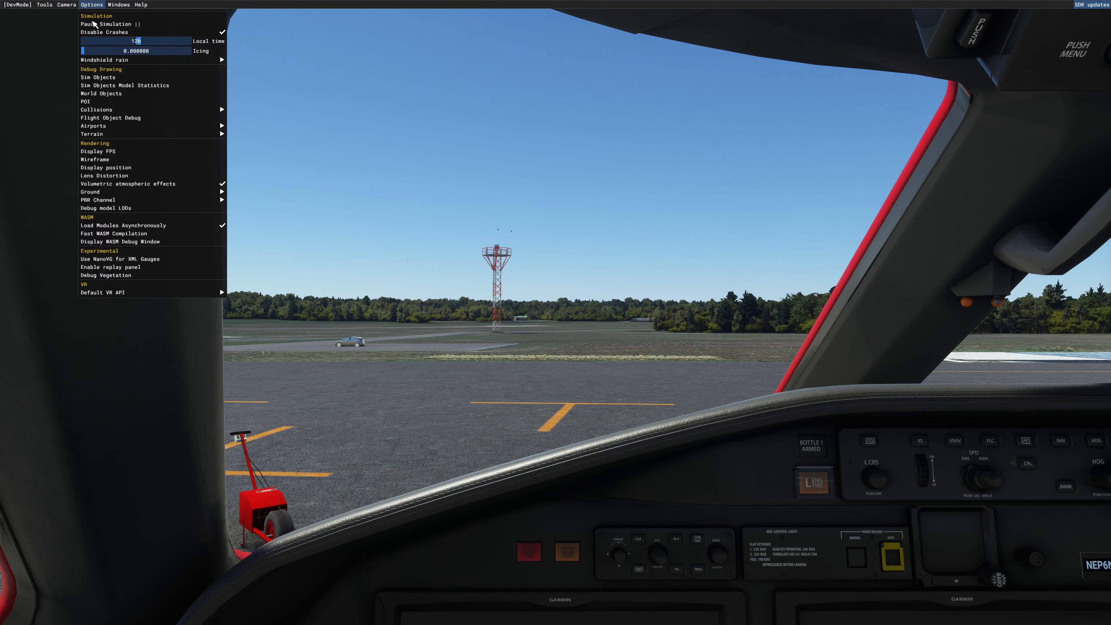
left_click(94, 24)
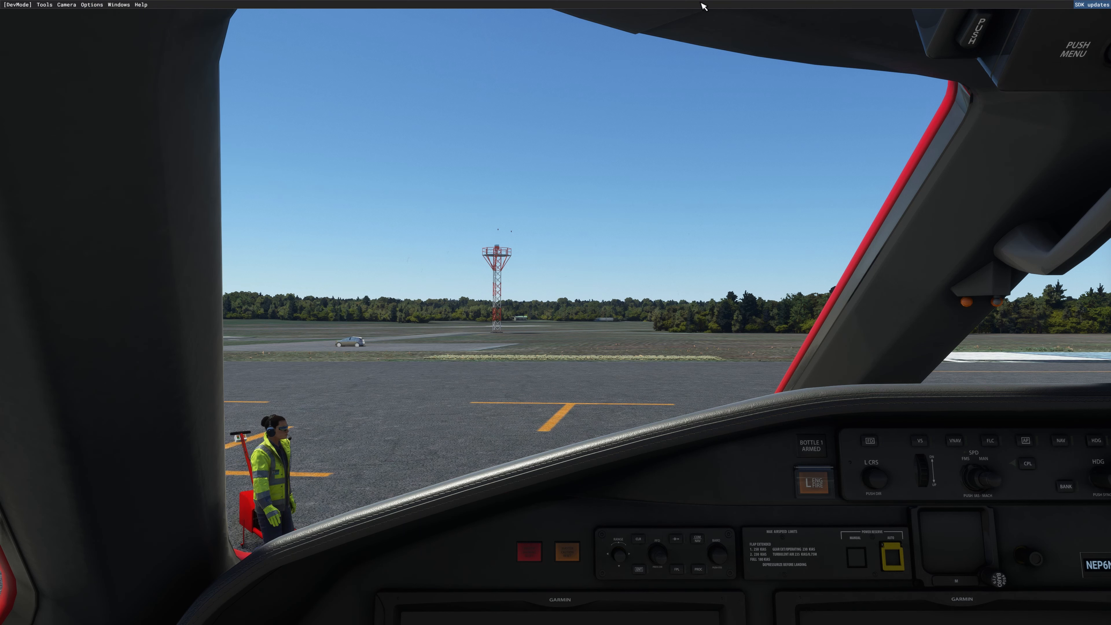
- Switch to the Developer Camera and move it out of the cockpit over the airport grounds
mouse_move(598, 57)
left_click(67, 5)
left_click(77, 19)
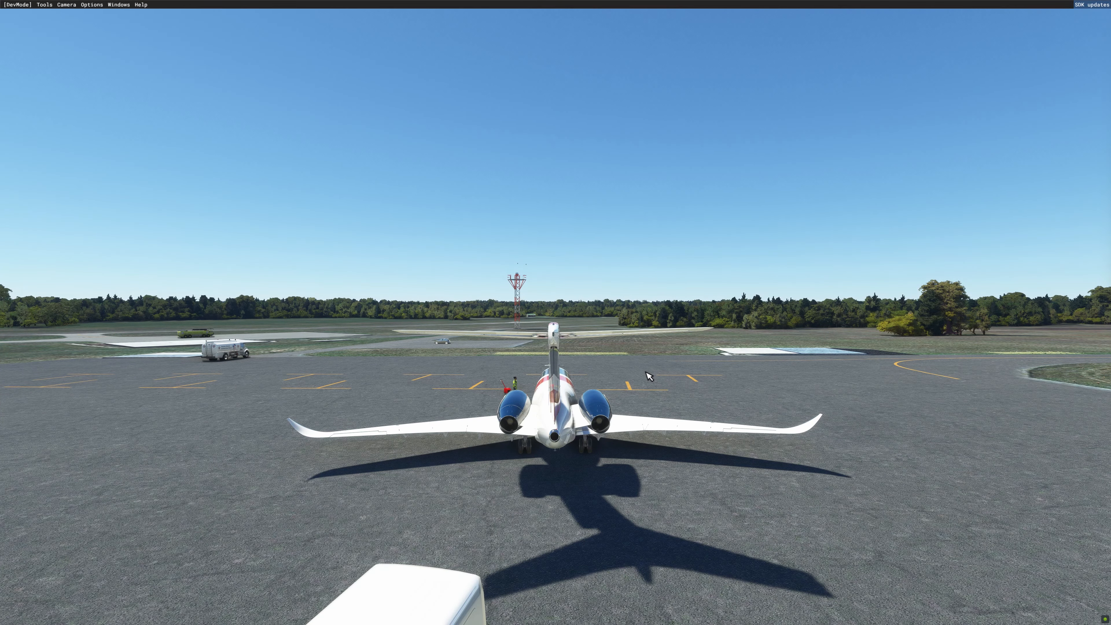
middle_click_drag(646, 373, 694, 476)
right_click_drag(694, 476, 854, 491)
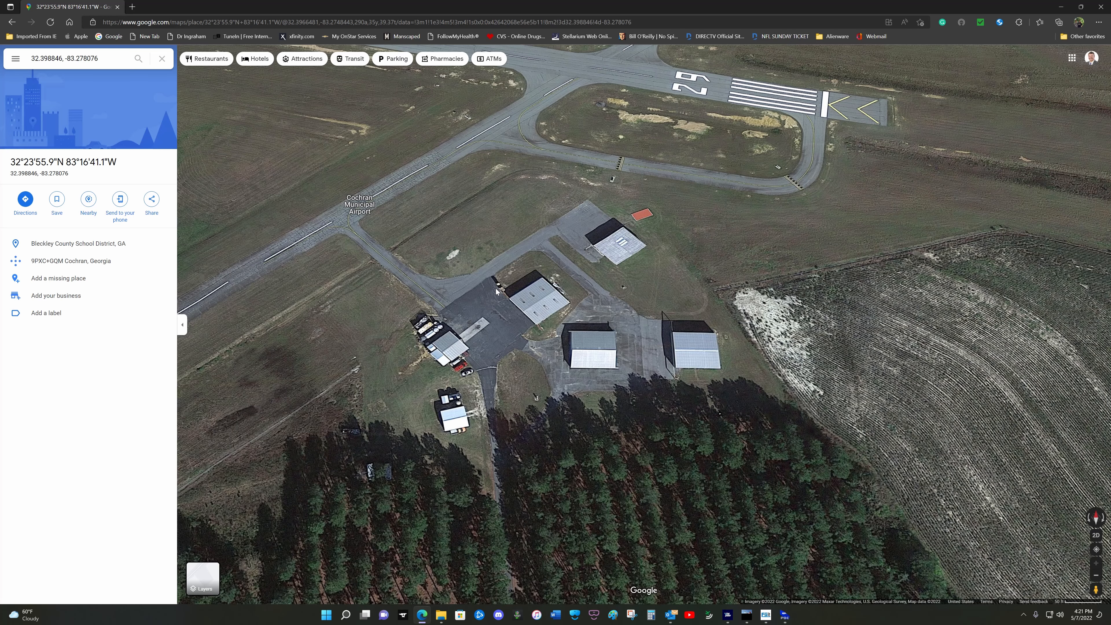
- Switch to Google Maps and examine the hangar and apron area of Cochran Municipal Airport in satellite view
left_click_drag(388, 357, 520, 345, "ctrl")
left_click_drag(552, 428, 591, 438, "ctrl")
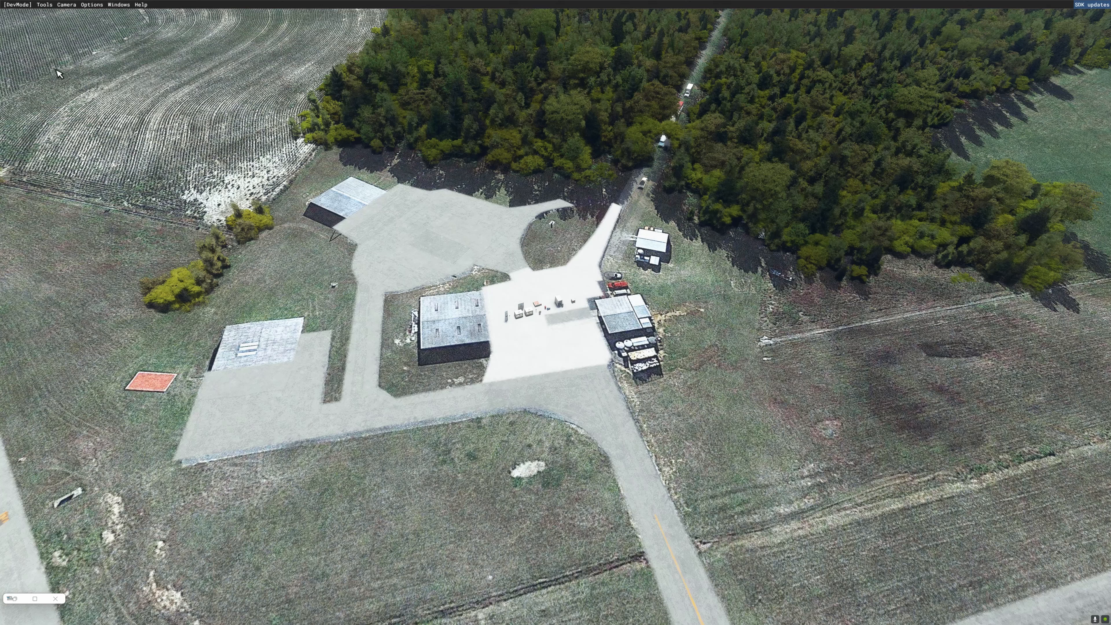
- Return to the simulator and open the Project Editor and the Scenery Editor
left_click(48, 8)
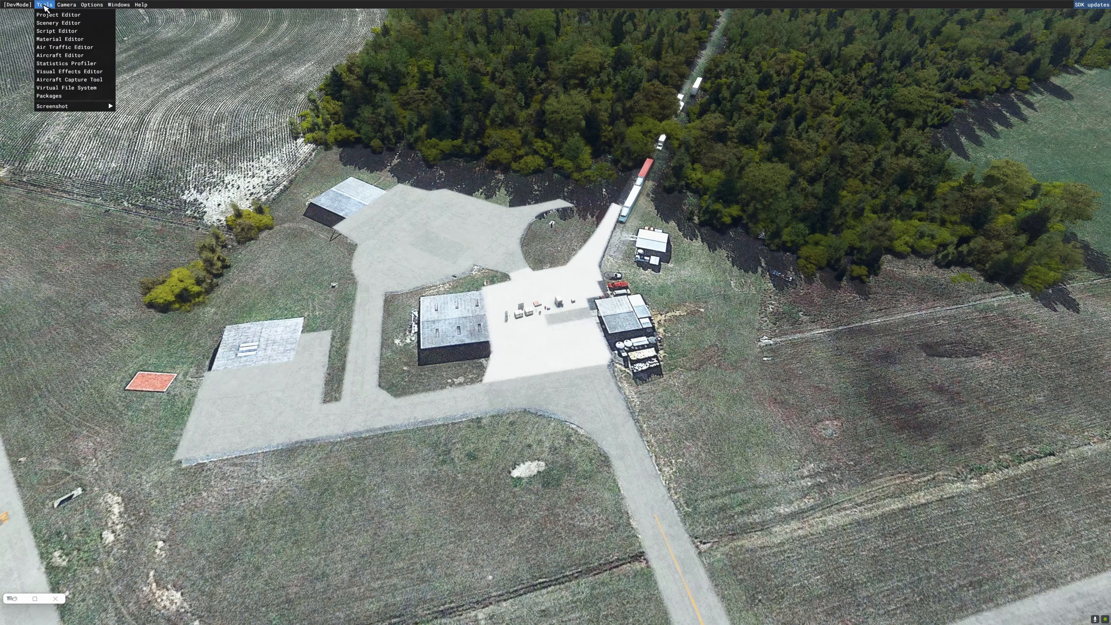
left_click(57, 16)
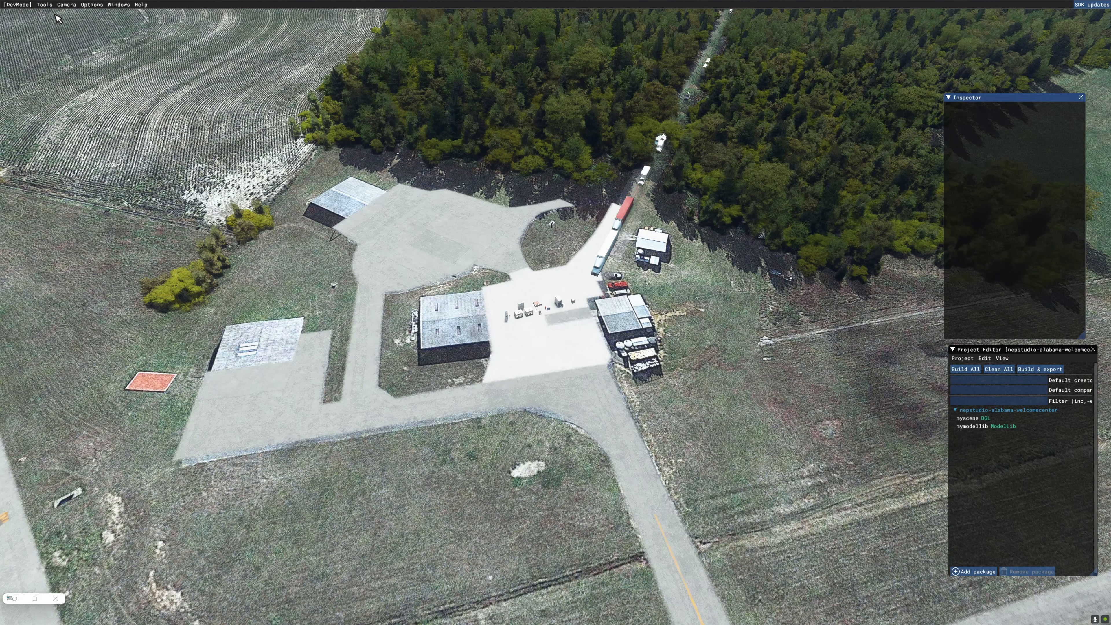
left_click(46, 5)
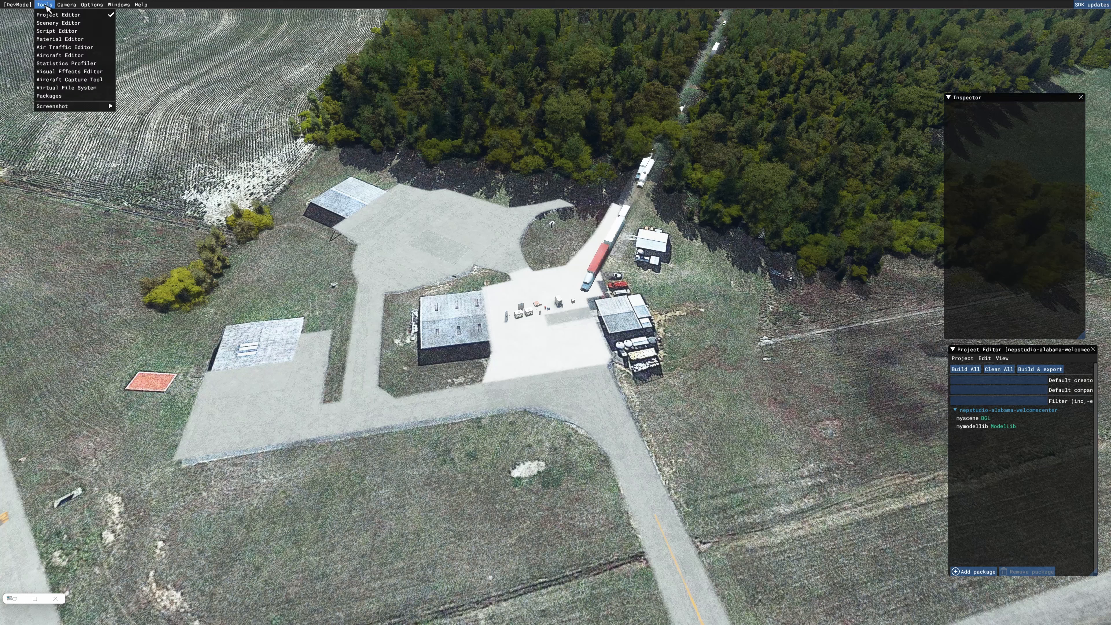
left_click(60, 23)
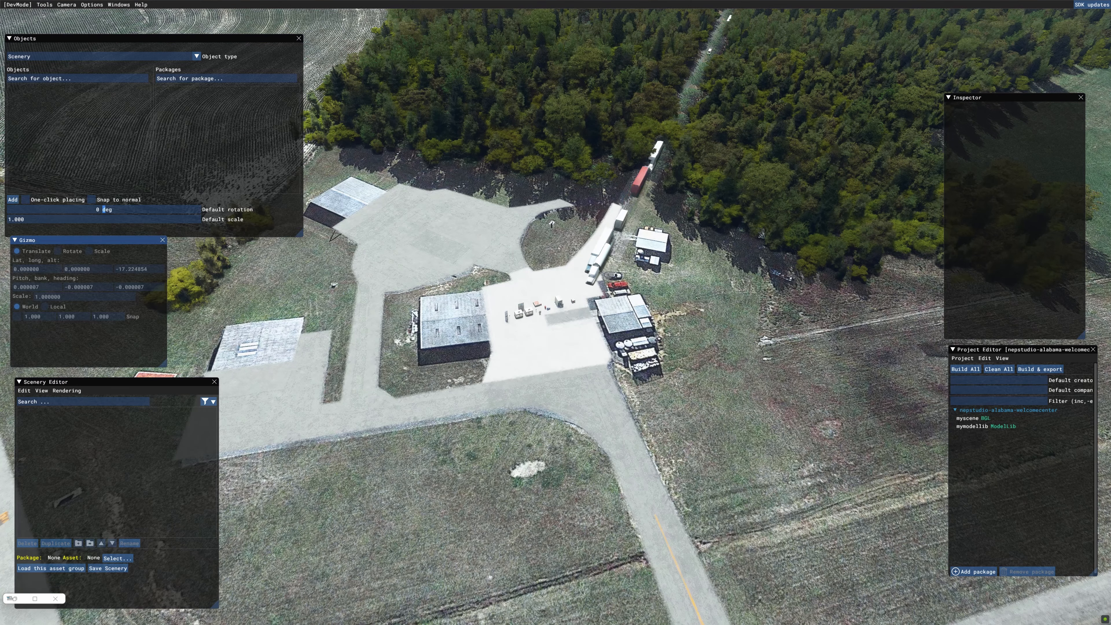
- Open the Nepstudio-CochranAirport-Scene project file from the MSFS Scenery folder
left_click(964, 358)
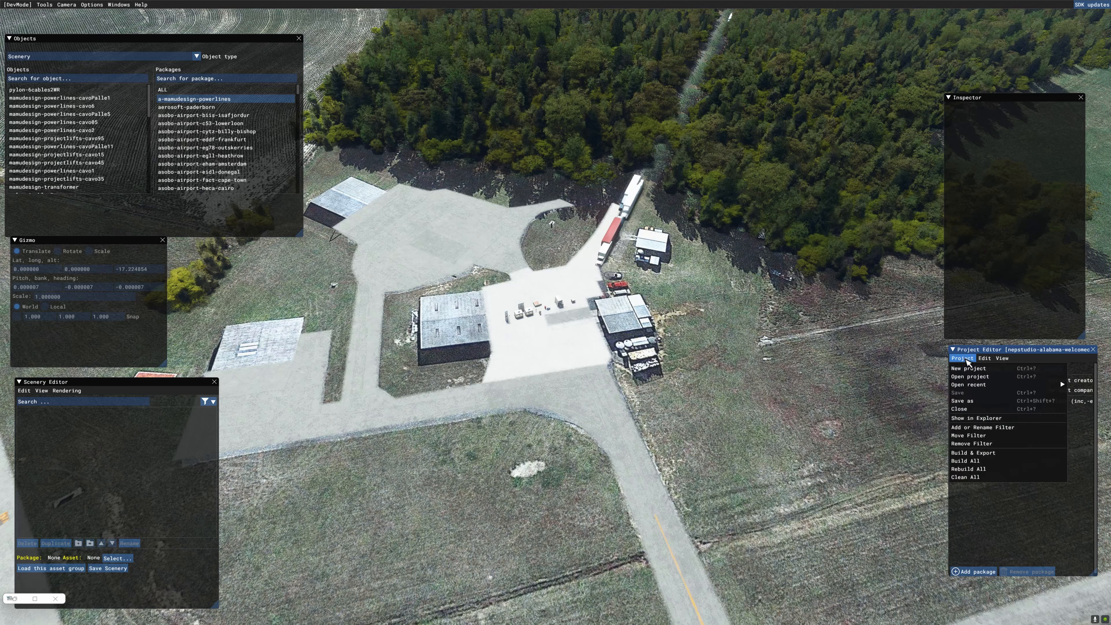
left_click(968, 376)
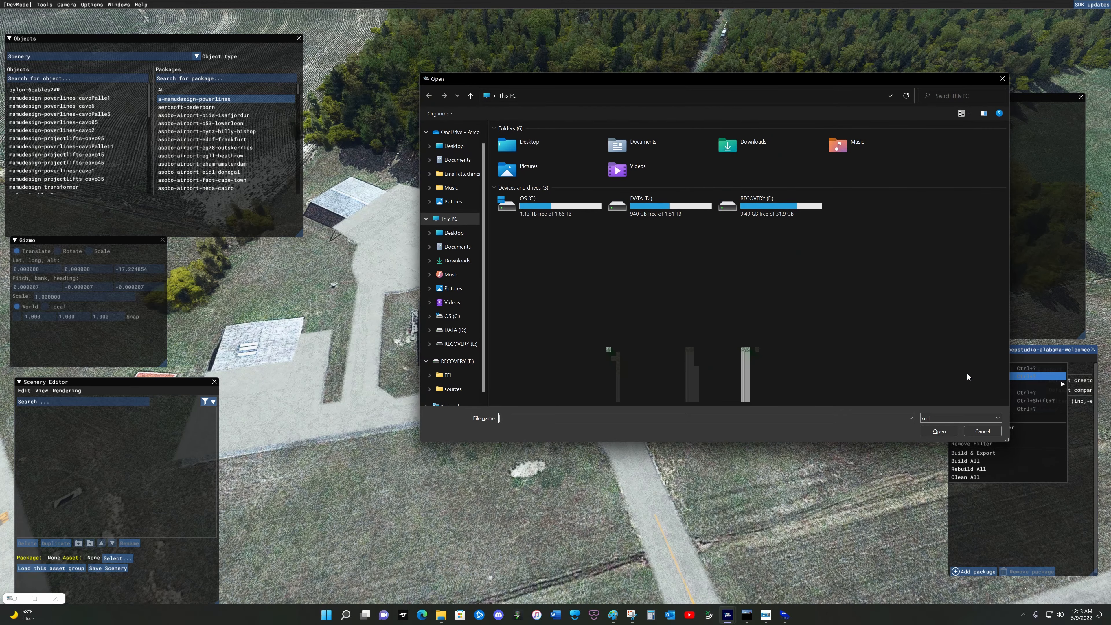
left_click(469, 97)
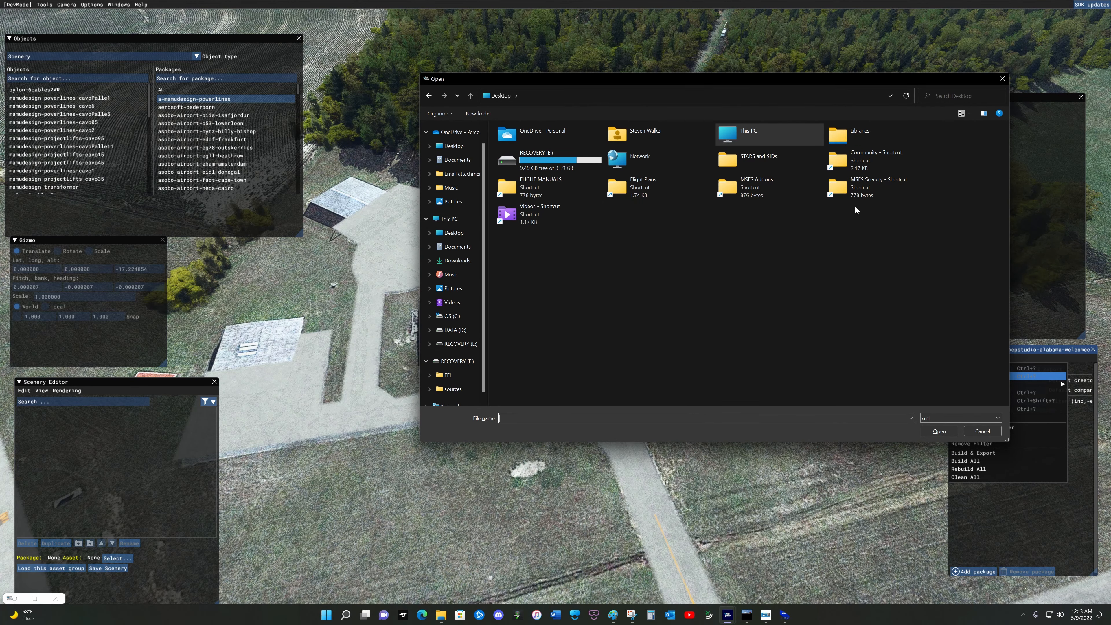
double_click(882, 191)
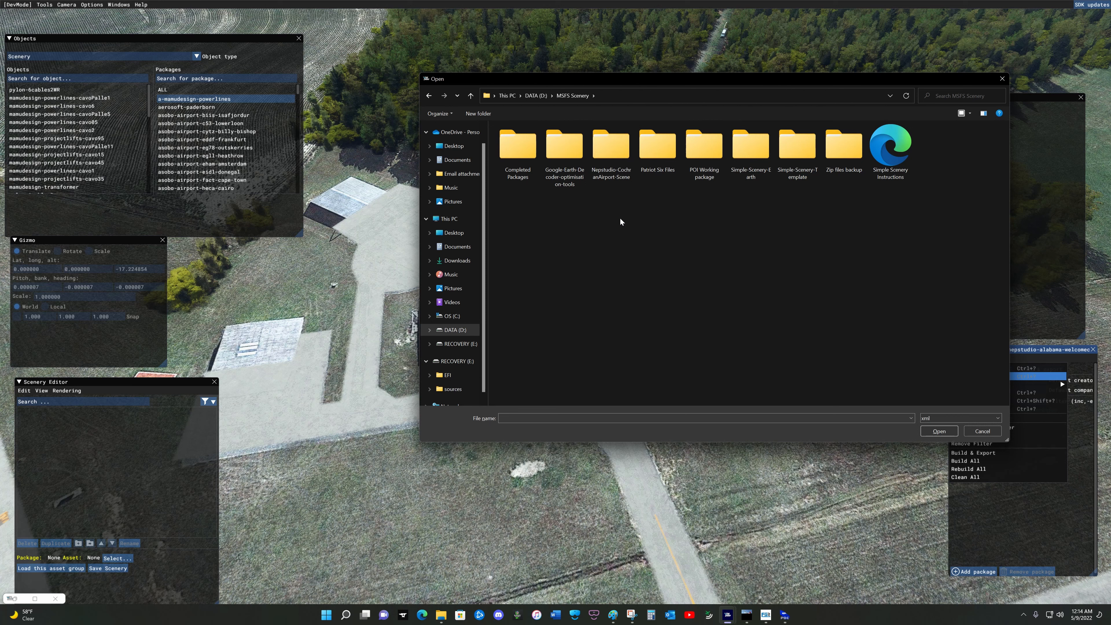
double_click(612, 151)
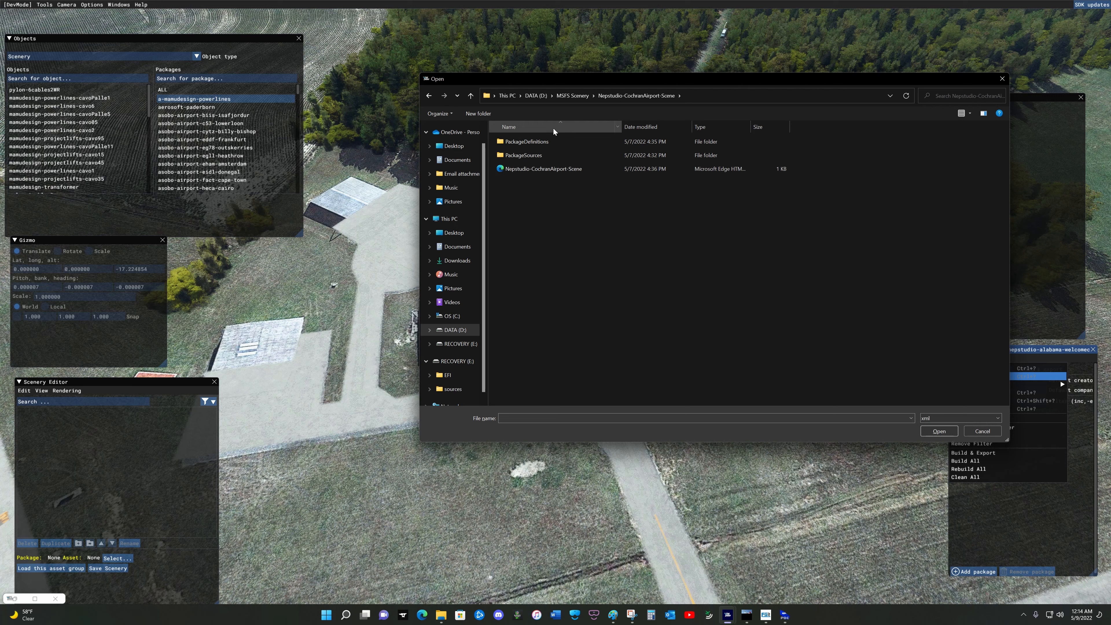
left_click(564, 170)
left_click(929, 433)
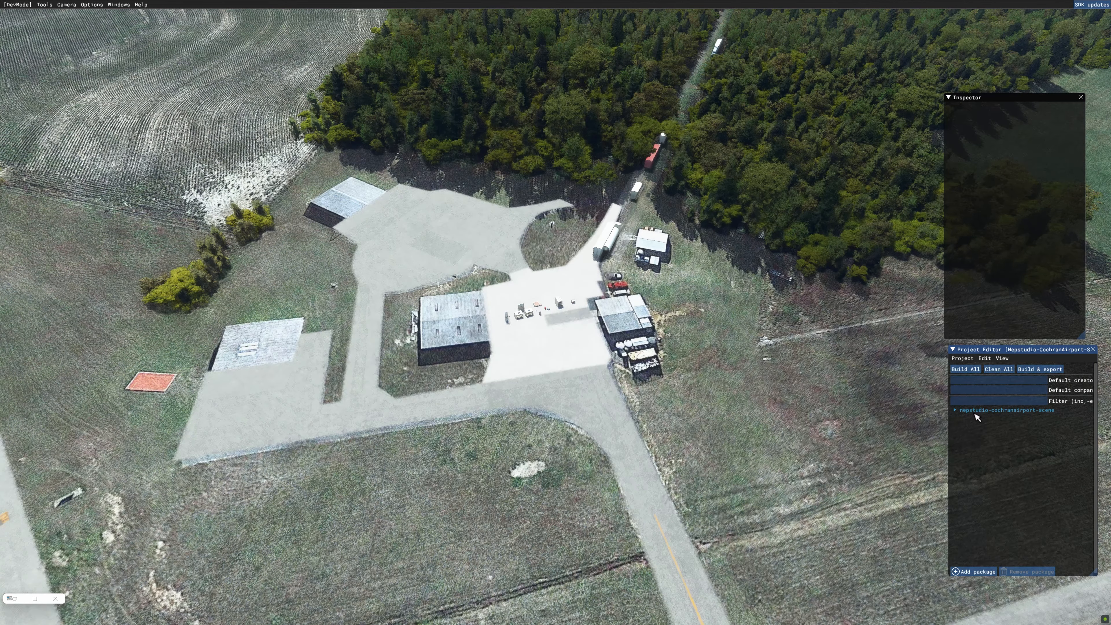
- Select the nepstudio-cochranairport-scene package and set its title to Cochran Municipal Airport
left_click(957, 410)
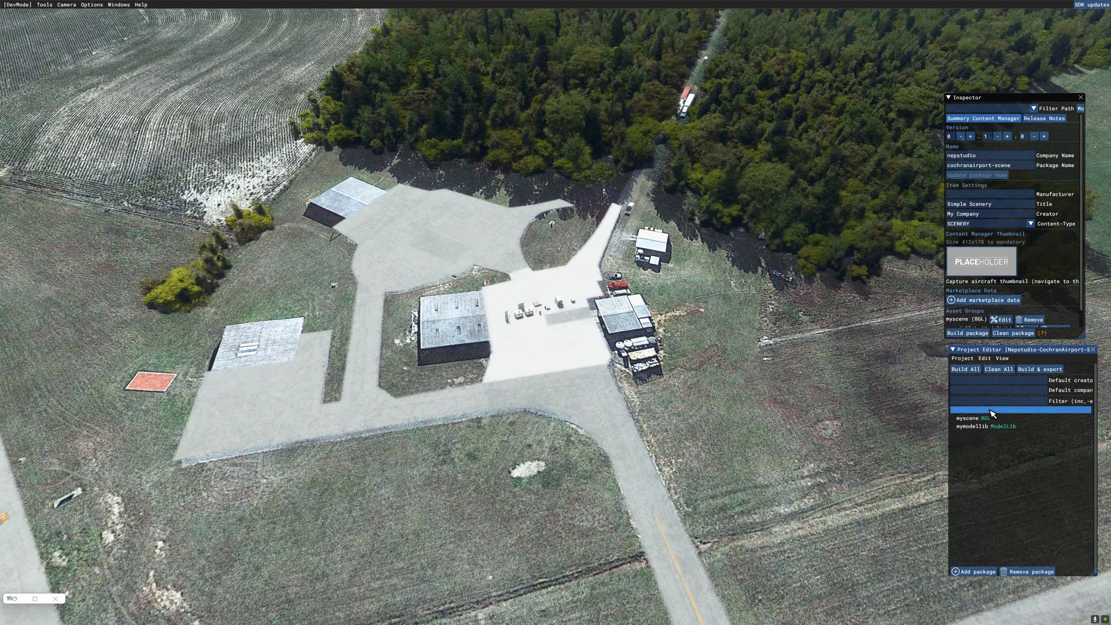
left_click(1001, 204)
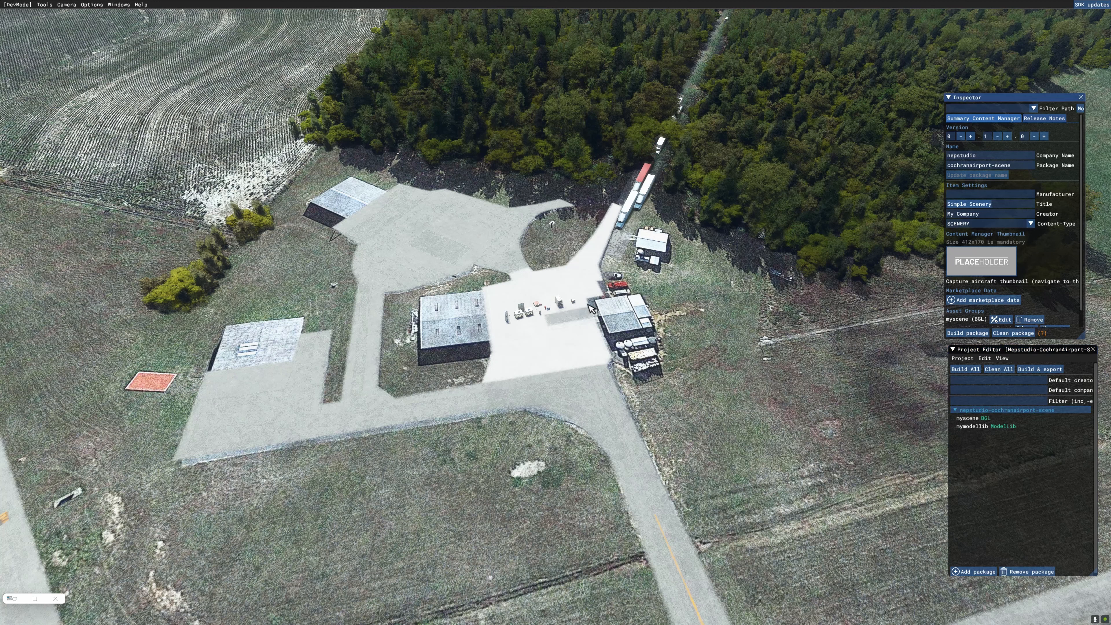
key("ctrl+a")
type("cochra")
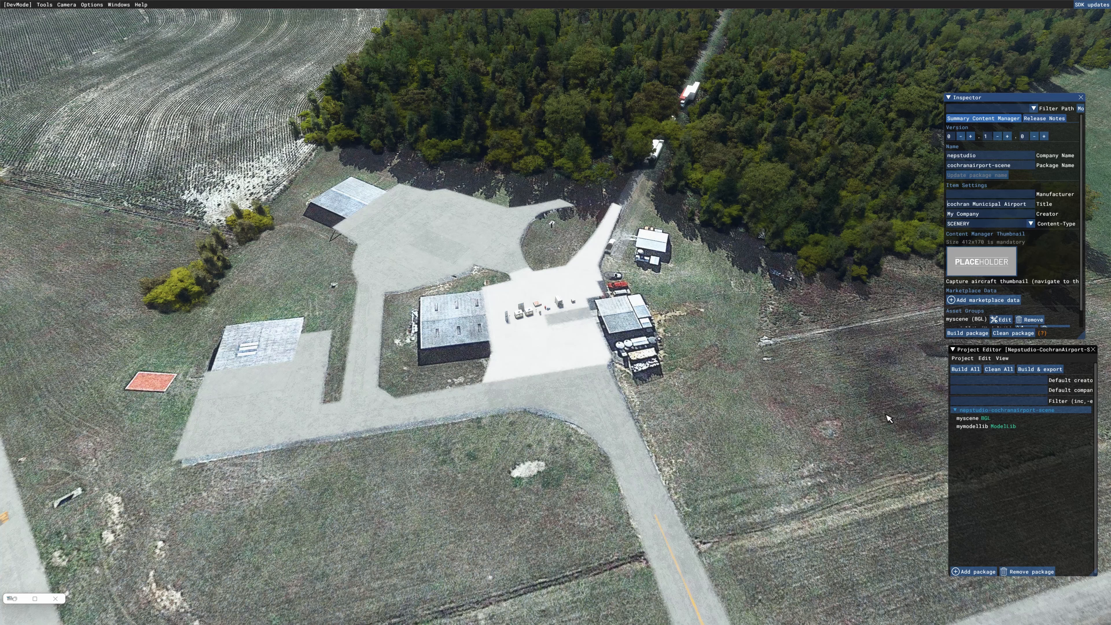
key("Delete")
type("C")
- Set the package's creator to NEP Studio and replace the placeholder thumbnail with the picture of the red, white and blue jet
left_click(990, 214)
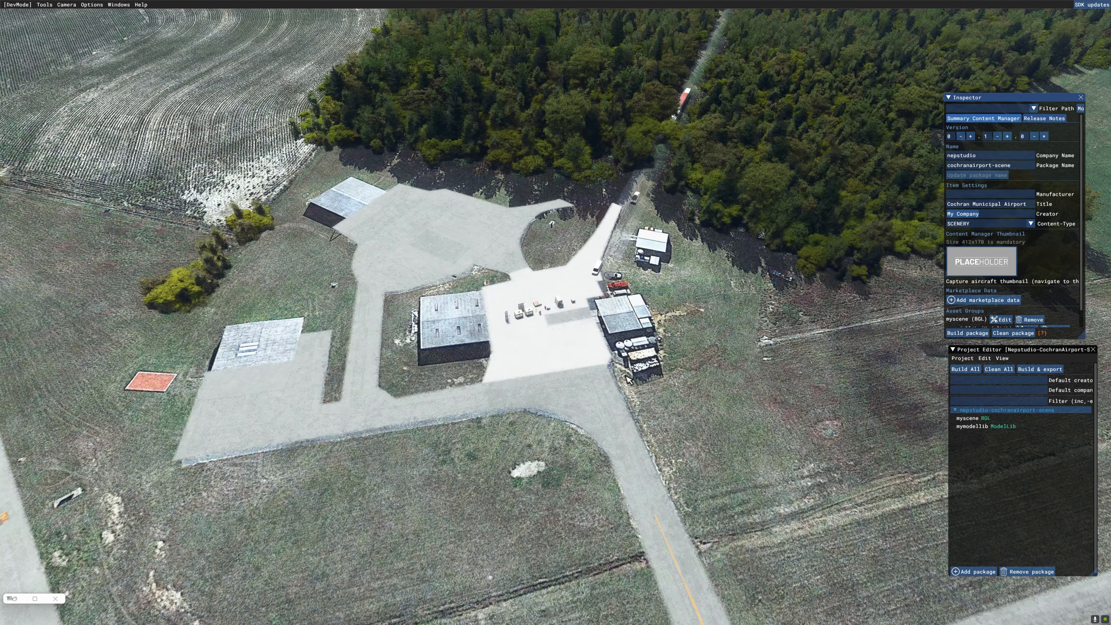
key("ctrl+a")
type("NE")
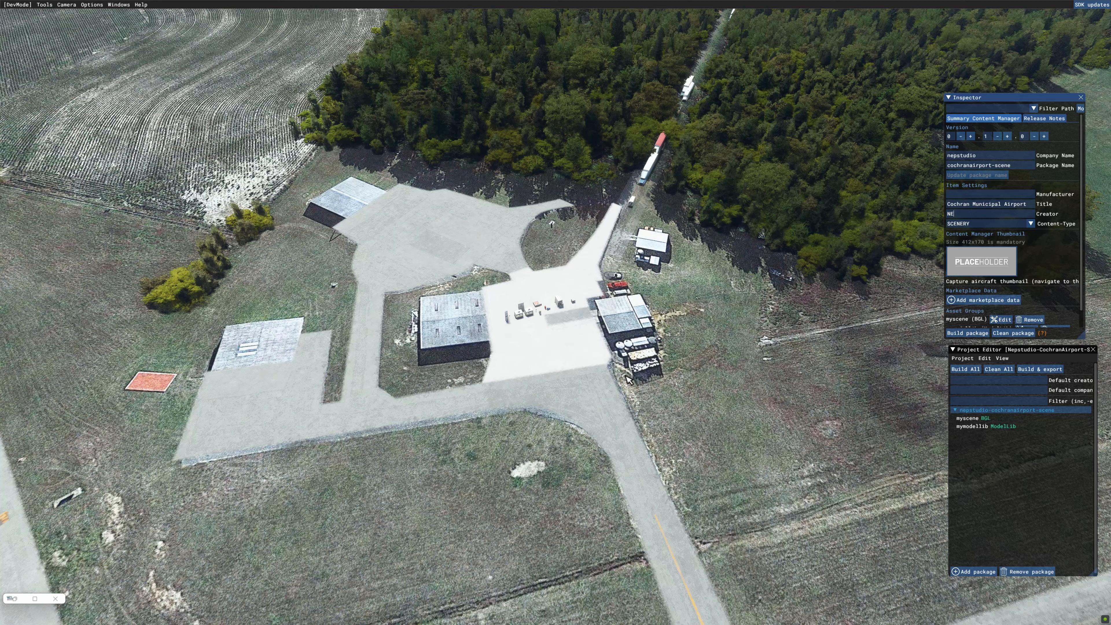
type("P Studio")
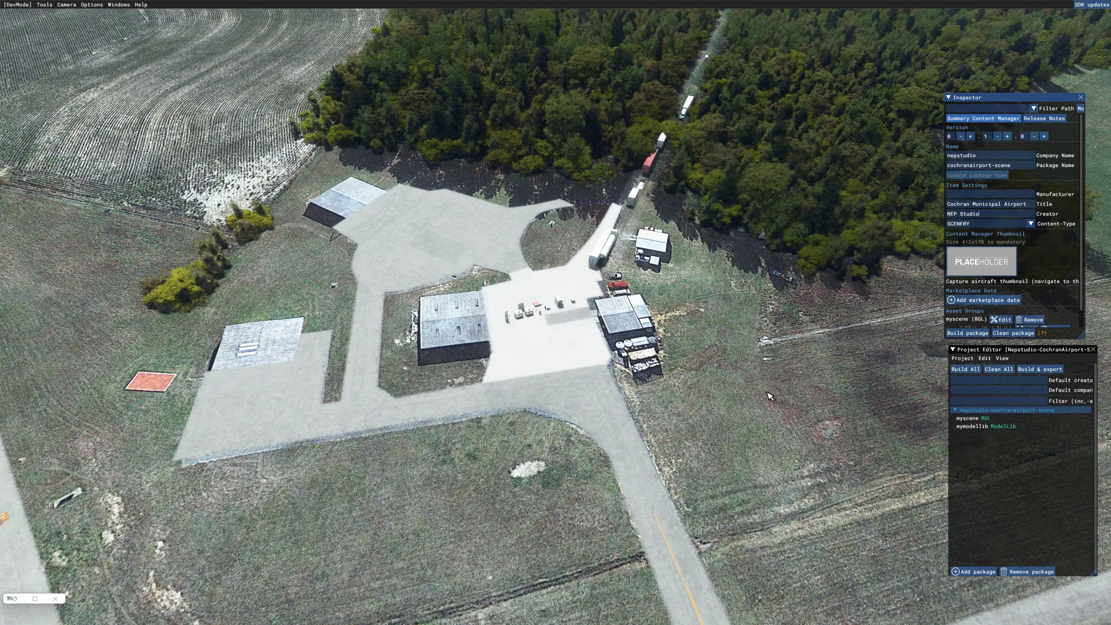
left_click(964, 265)
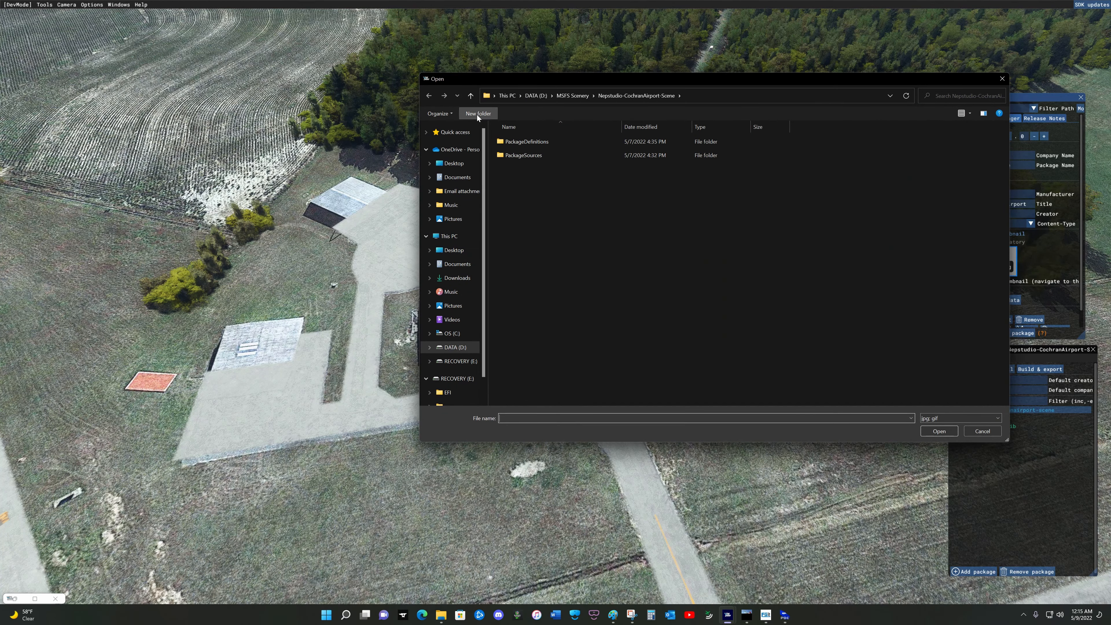
left_click(471, 95)
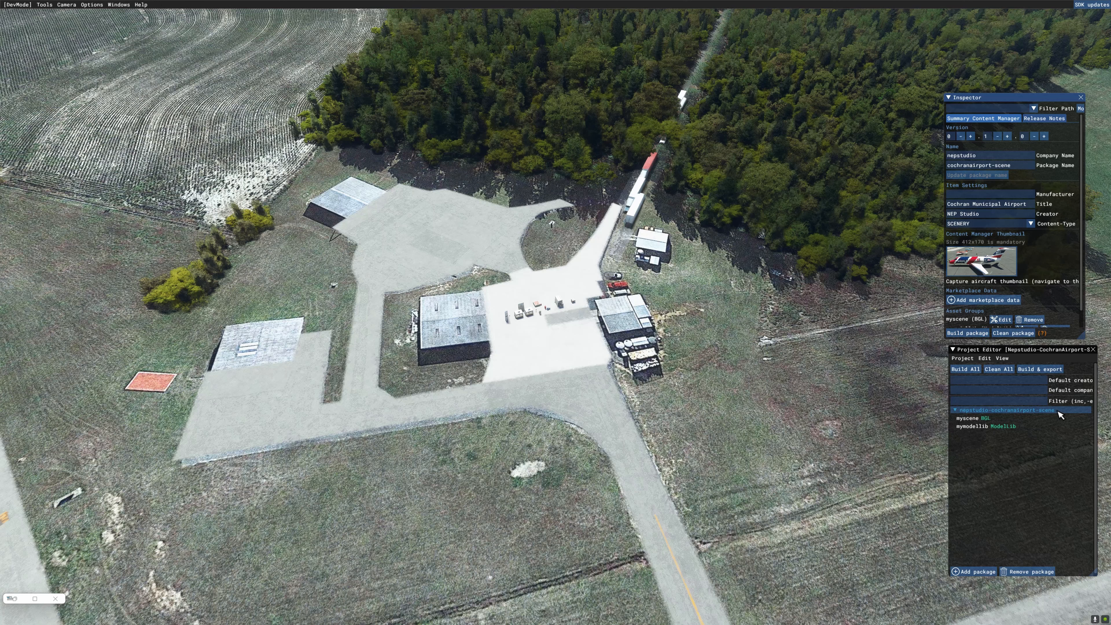
- Review the myscene asset group, build the nepstudio-cochranairport-scene package with the project saved first, and hide the console
left_click(1010, 418)
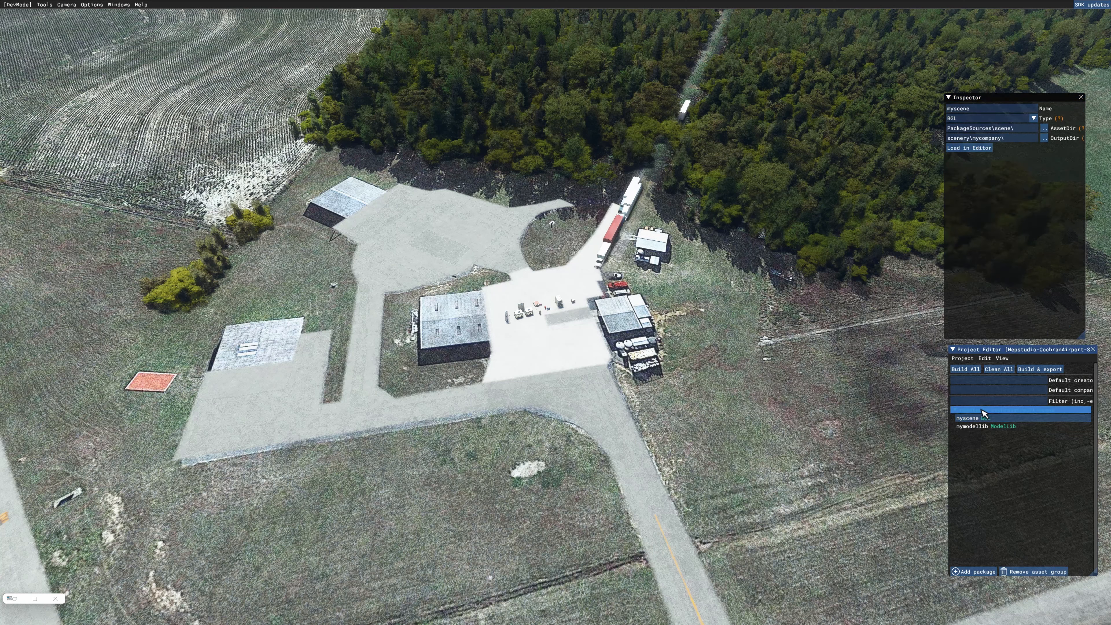
left_click(979, 410)
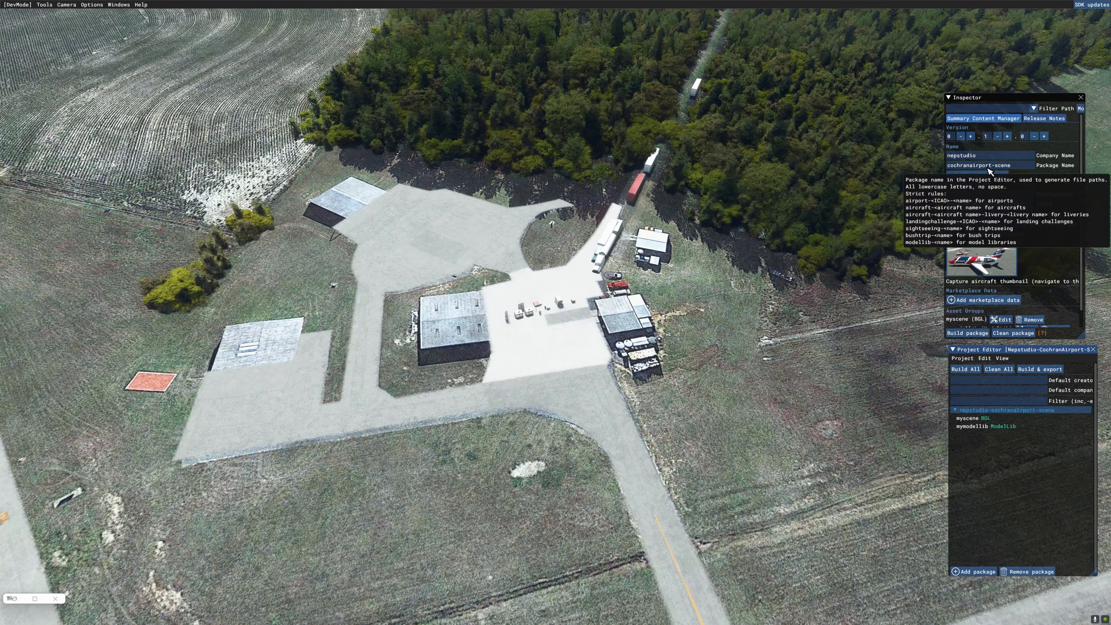
left_click(968, 334)
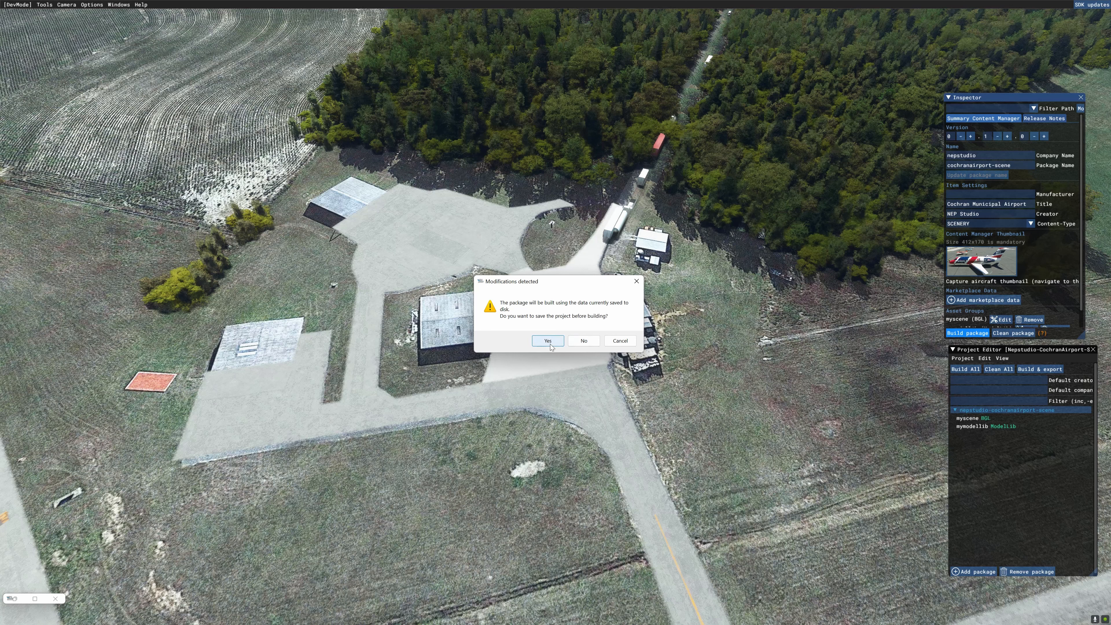
left_click(548, 341)
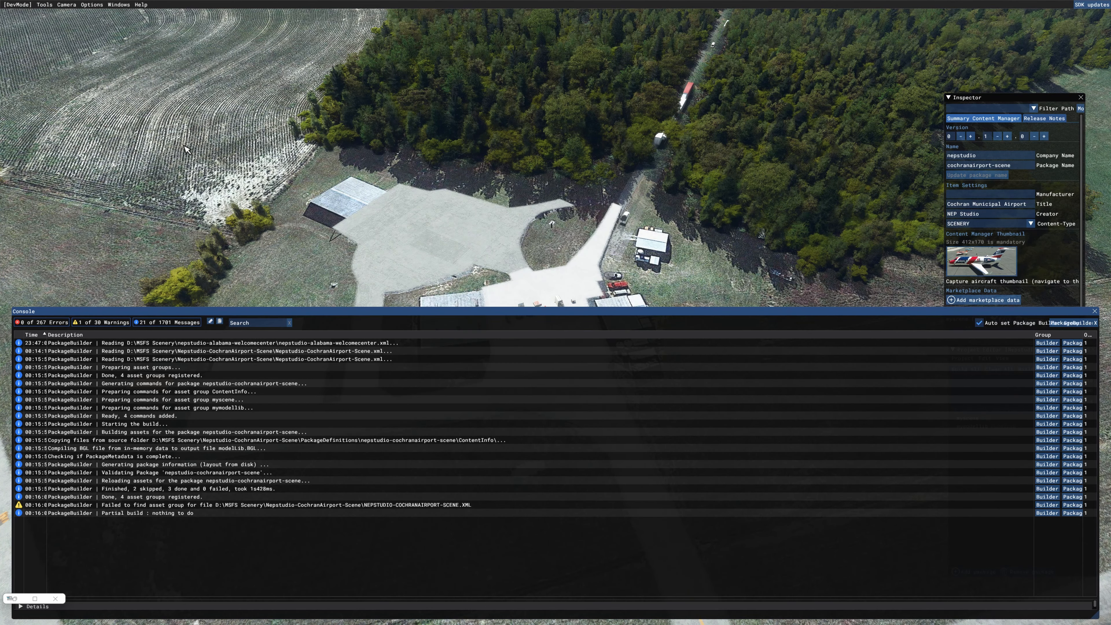
left_click(122, 5)
left_click(125, 15)
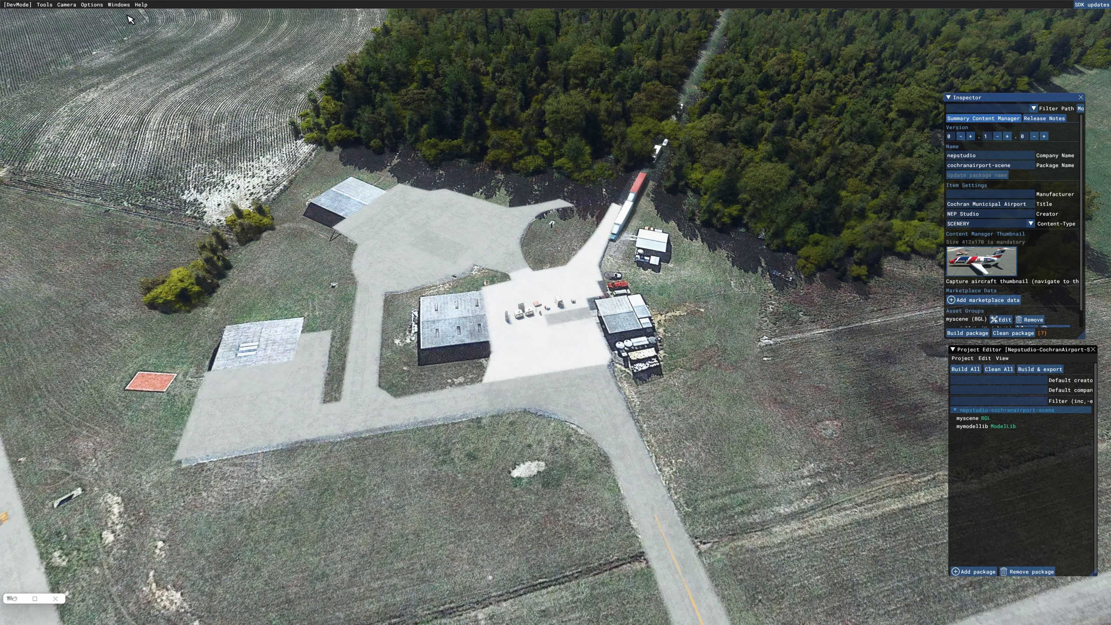
- Load the myscene asset group into the scenery editor and close the Material Editor
left_click(972, 418)
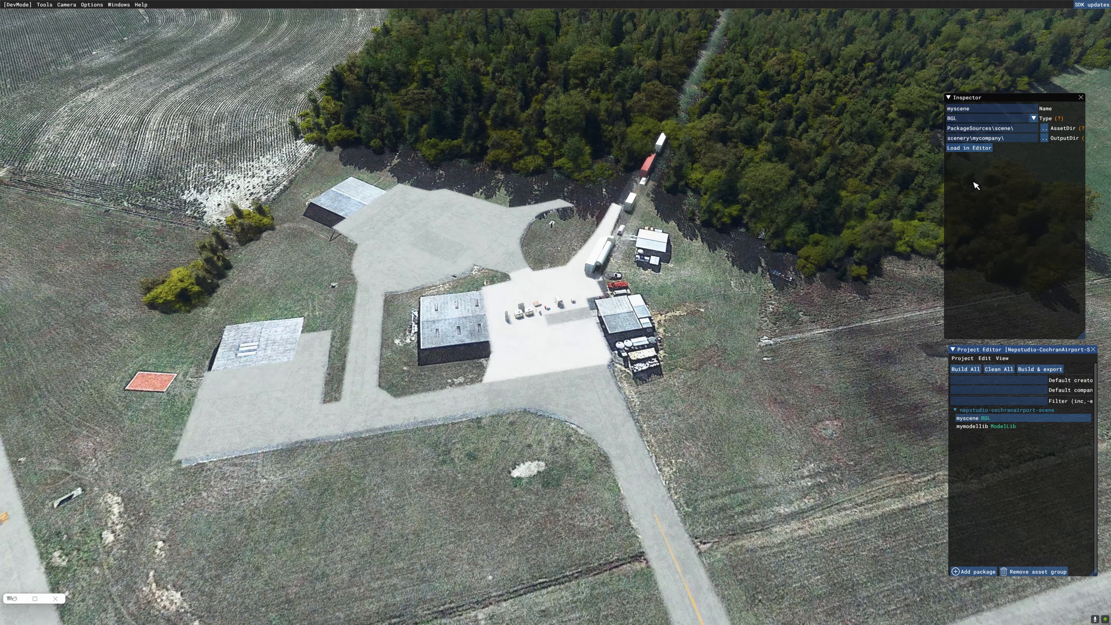
left_click(969, 149)
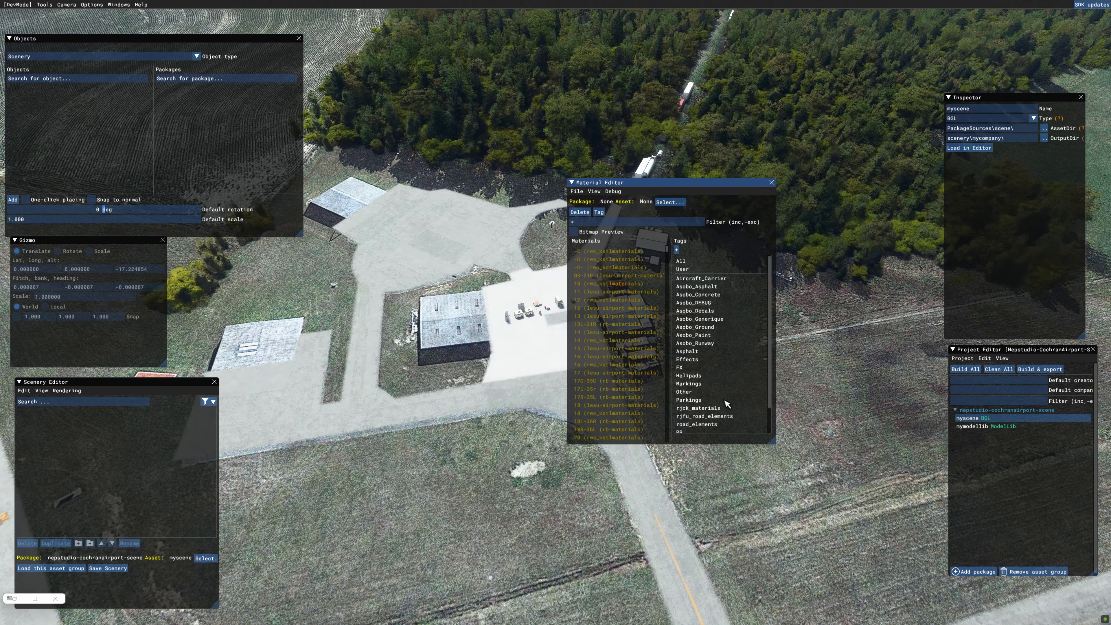
left_click(772, 182)
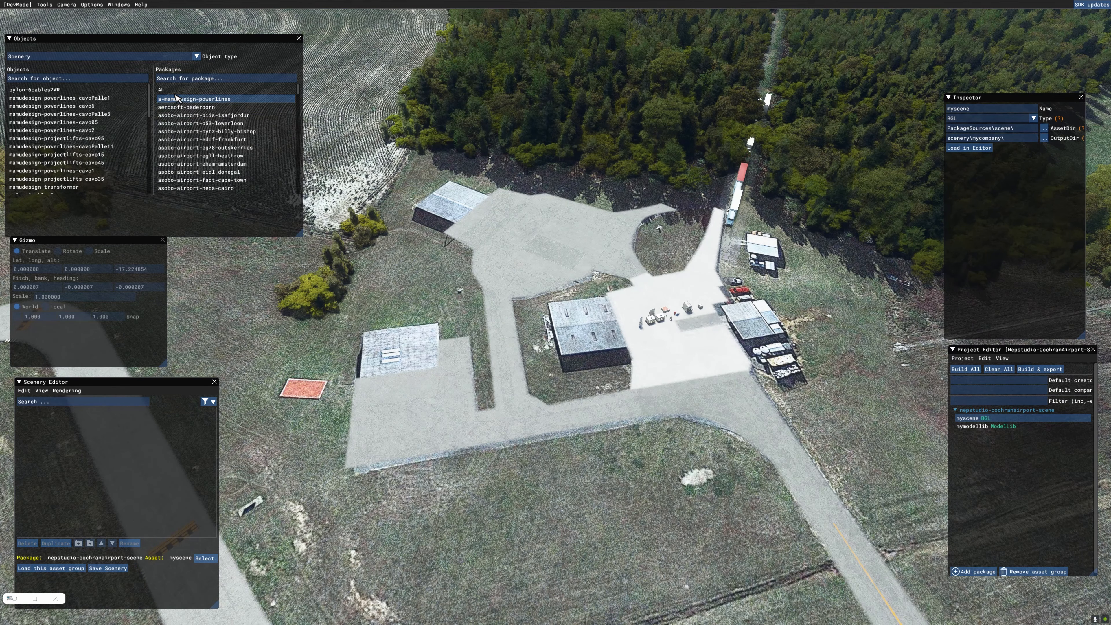
- List the scenery objects from all packages and filter them by Gen_hangar
left_click(175, 90)
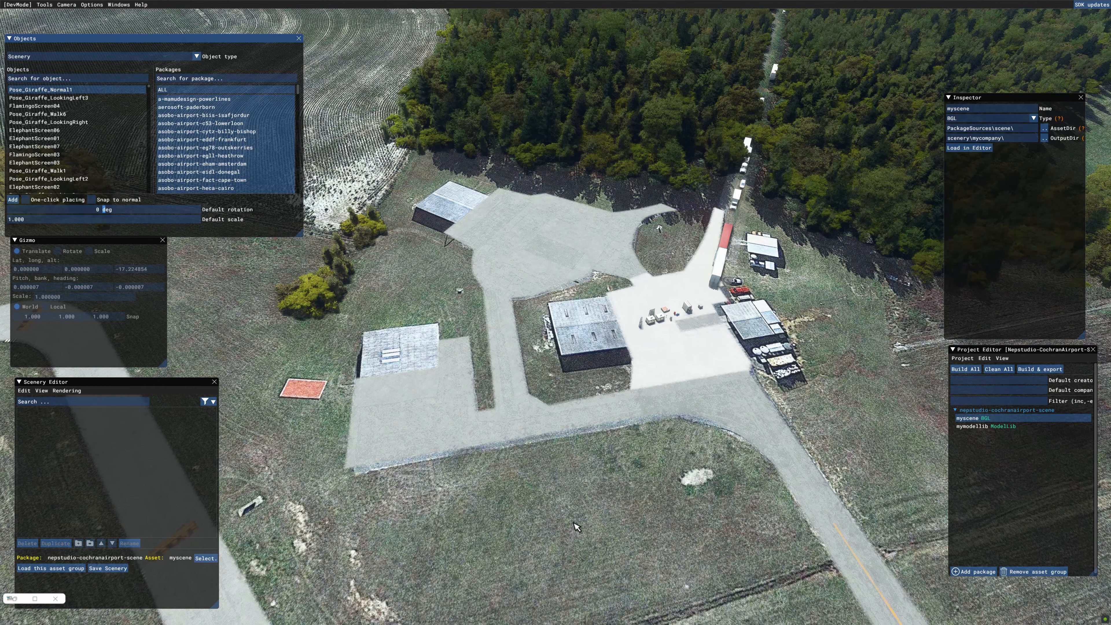
right_click_drag(566, 525, 524, 521)
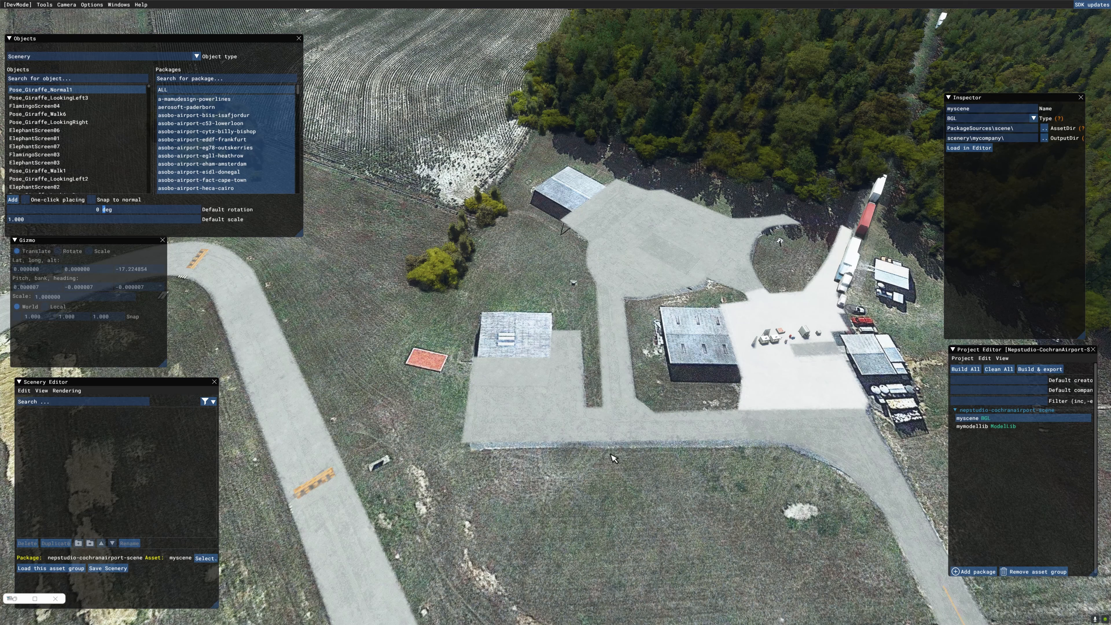
left_click(62, 79)
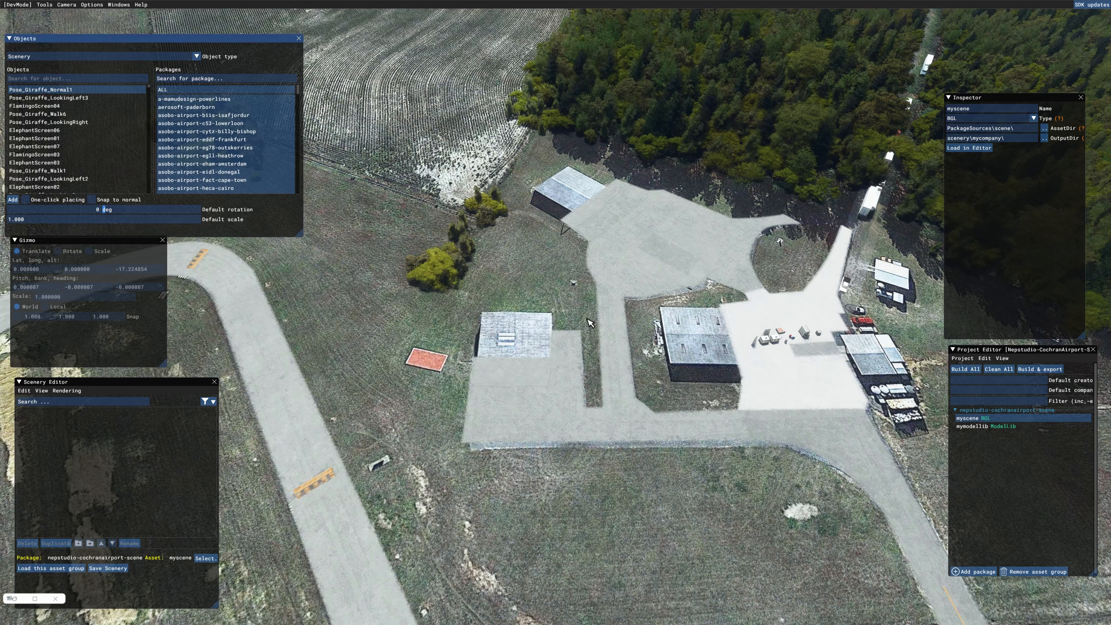
type("Gen_hangar")
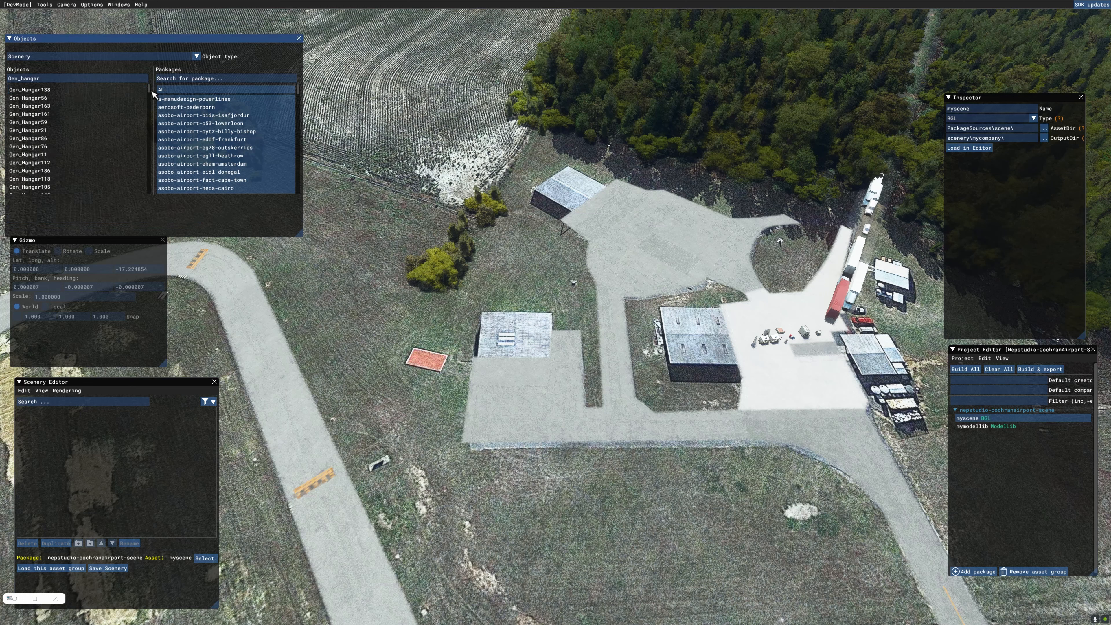
left_click_drag(150, 89, 156, 112)
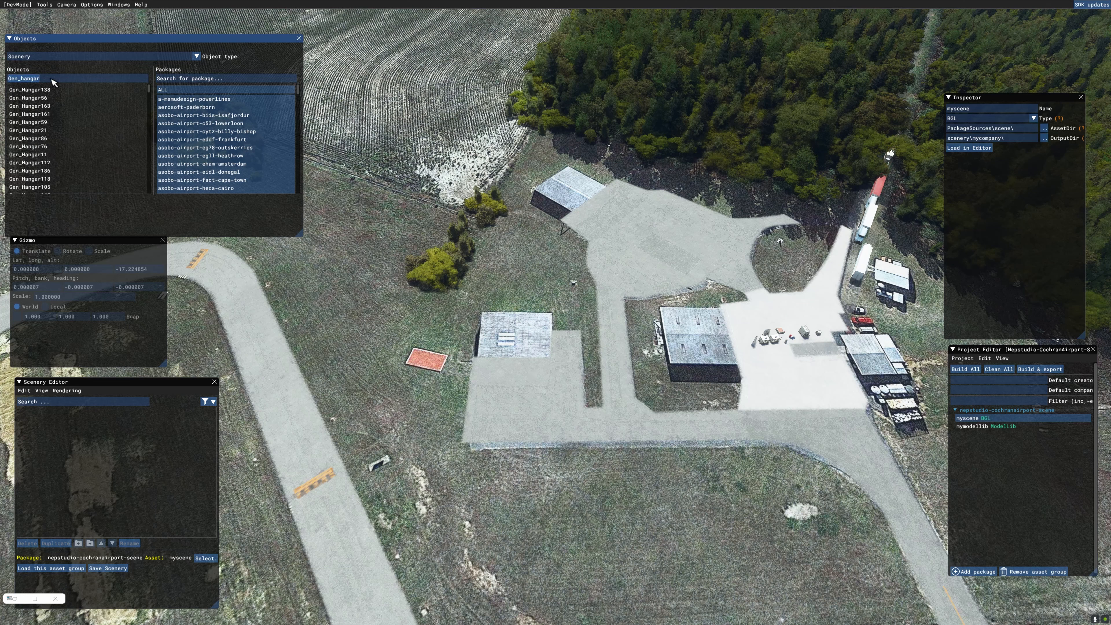
- Filter the objects by hangar02 and add a Gen_Hangar02 over the existing hangar nearest the red pad
type("hanga")
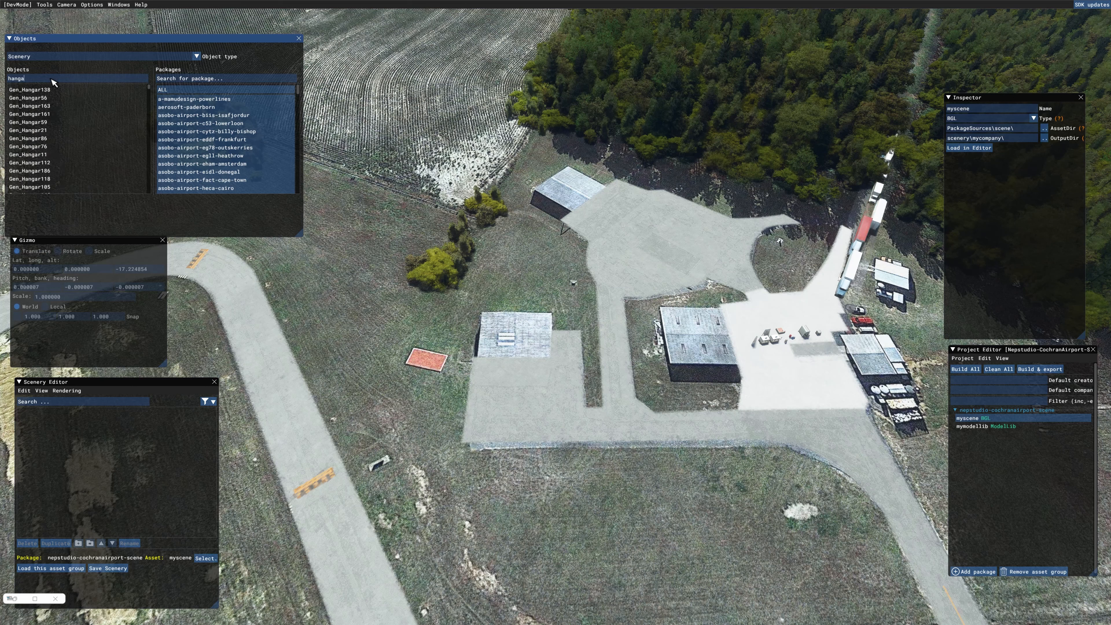
type("r02")
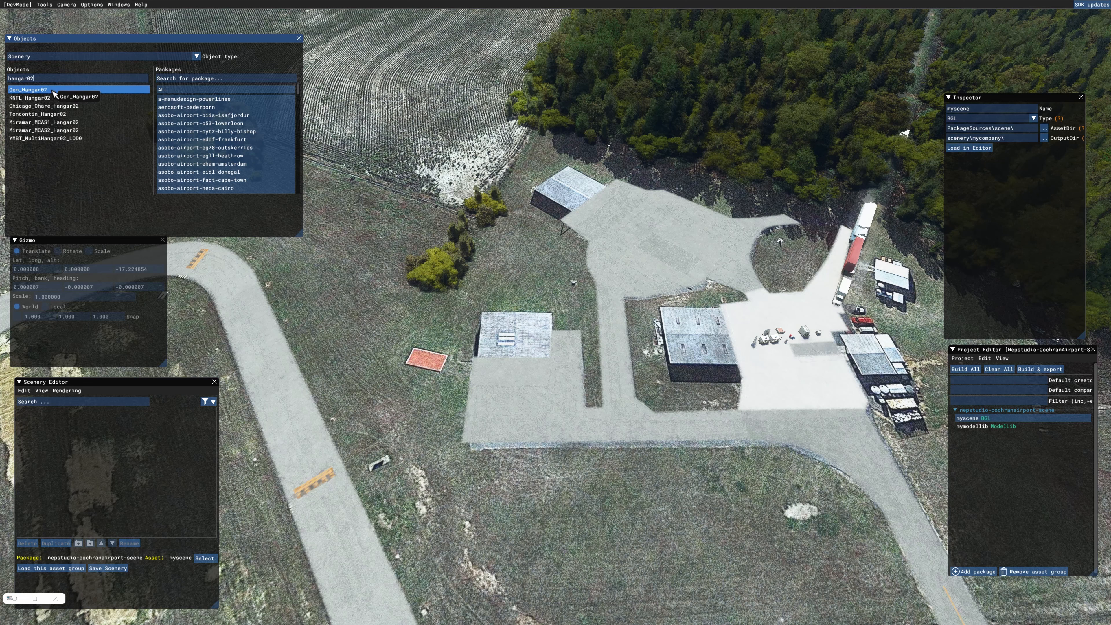
left_click(55, 91)
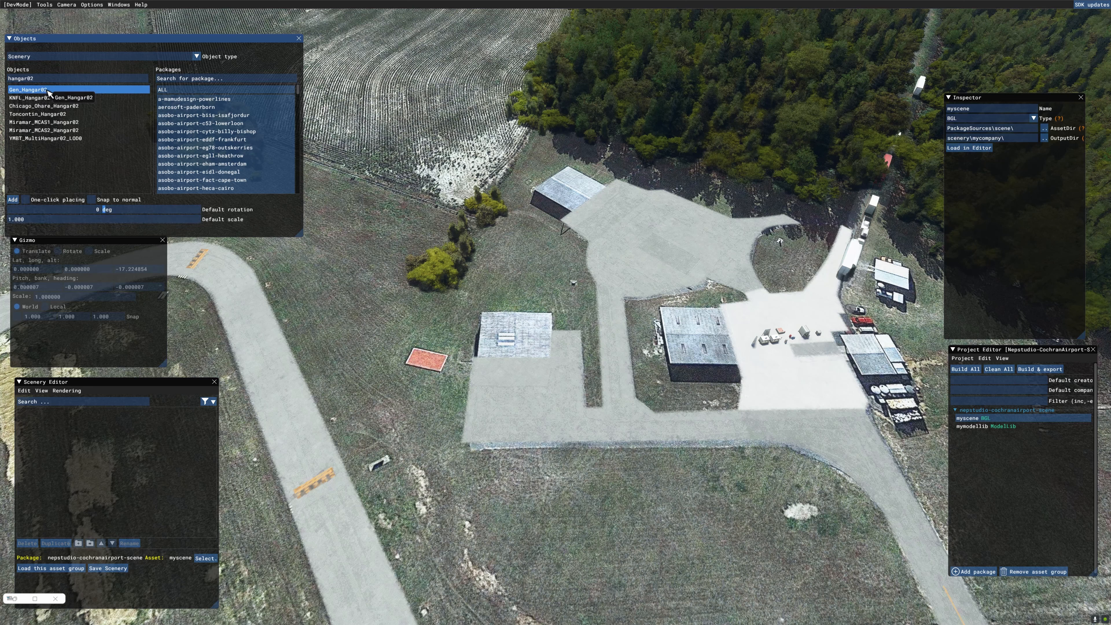
left_click(12, 200)
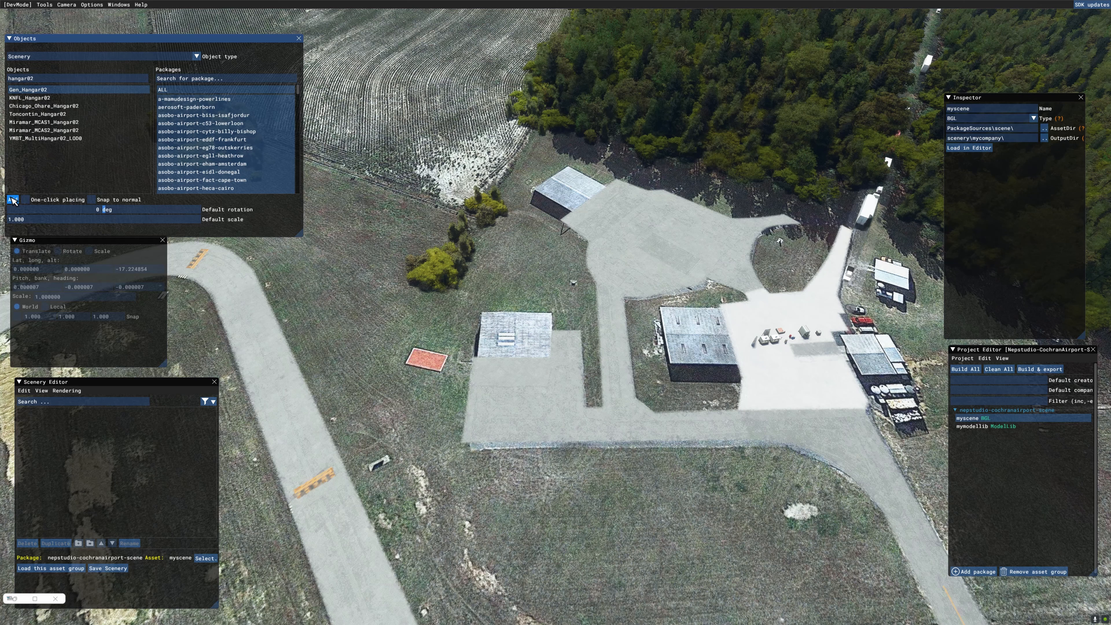
left_click_drag(567, 373, 486, 522)
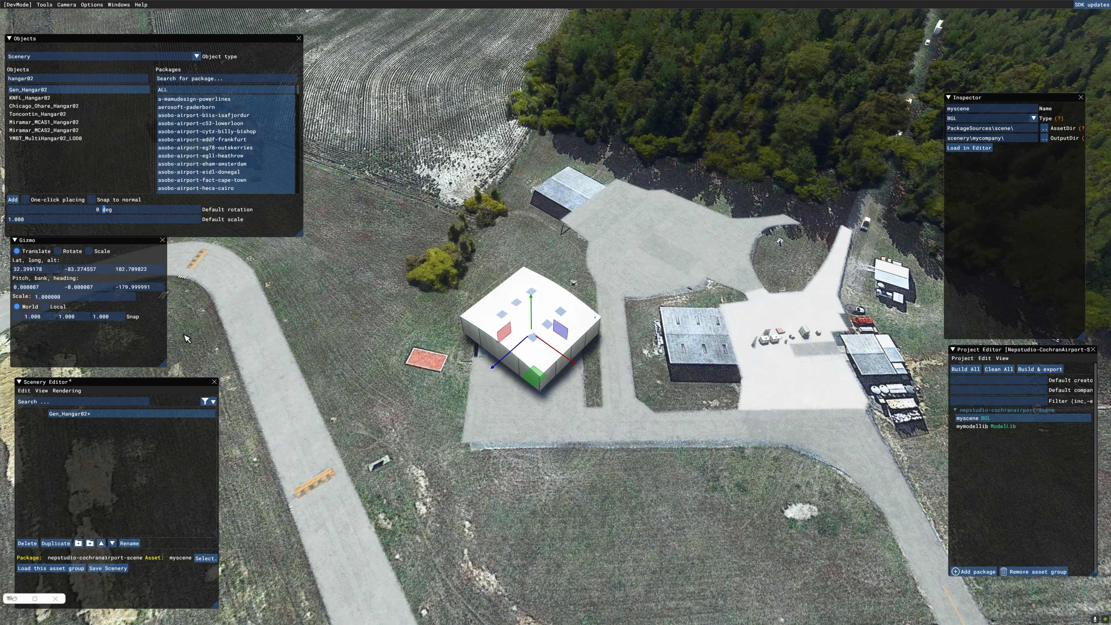
- Rotate the new hangar to a heading of about -41.8 degrees and move it over the old hangar's footprint, facing the apron
left_click_drag(118, 243, 126, 245)
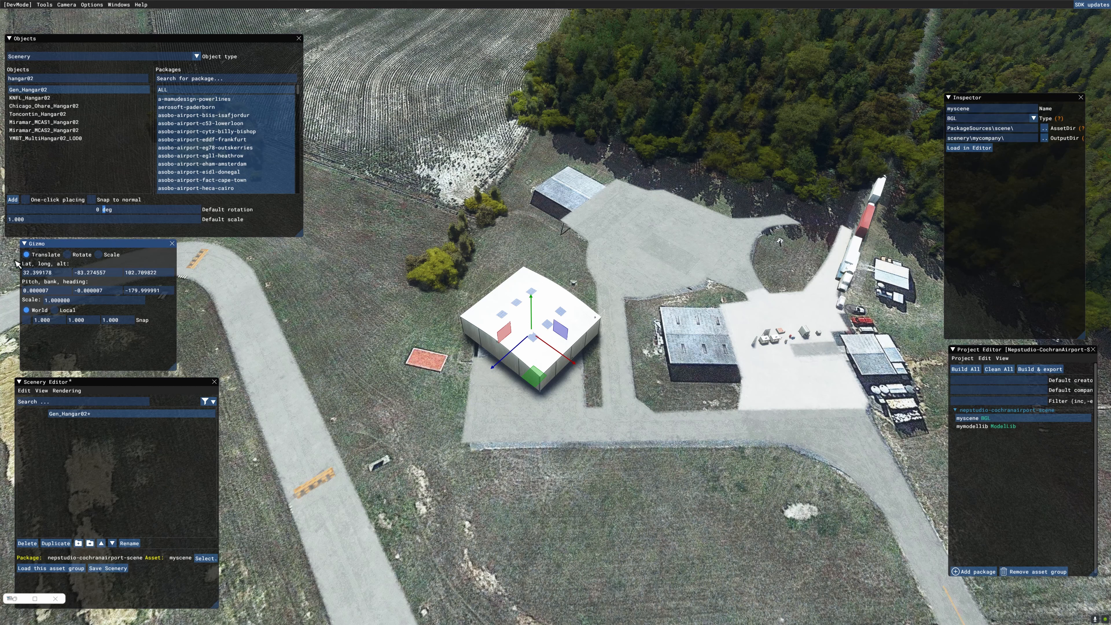
left_click_drag(540, 383, 444, 297)
left_click(67, 254)
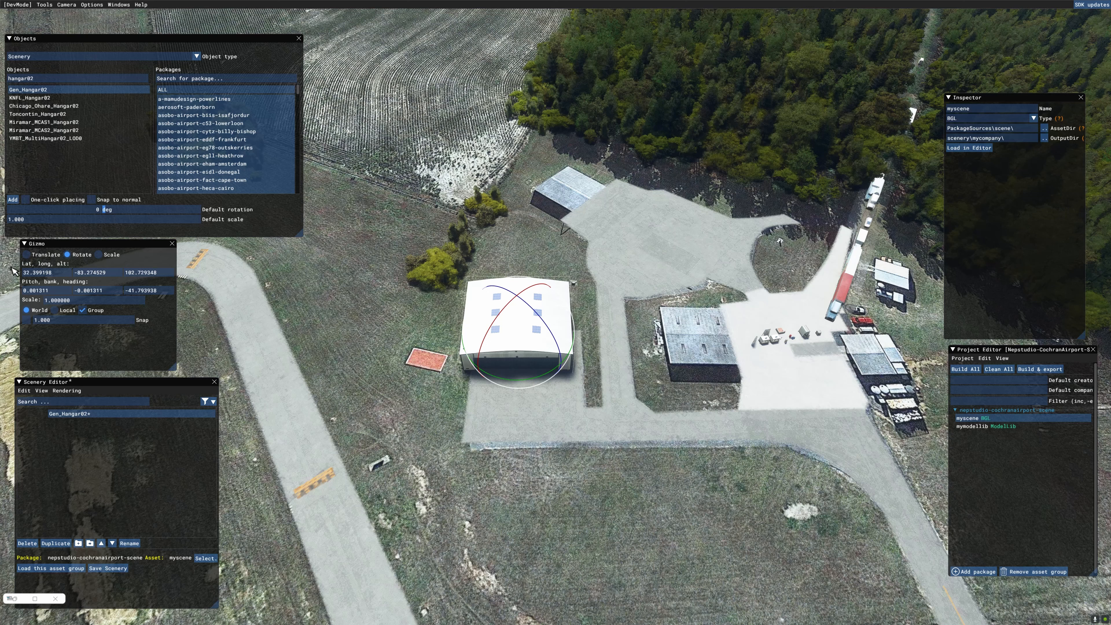
left_click(27, 254)
mouse_move(521, 377)
left_mouse_down()
mouse_move(533, 354)
mouse_move(531, 369)
left_mouse_up()
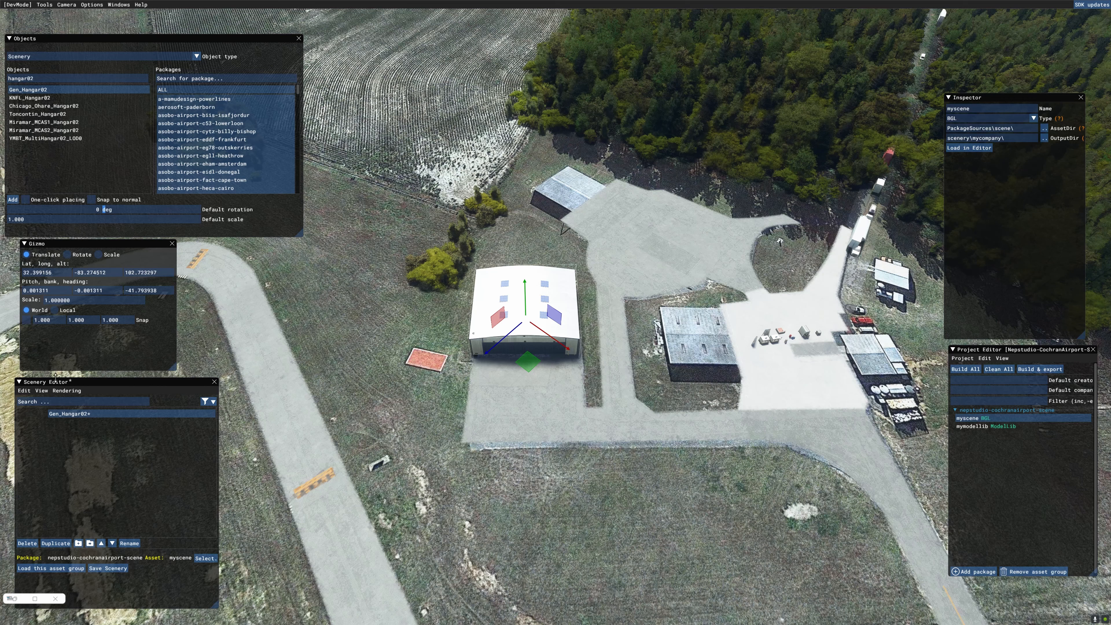
- Duplicate Gen_Hangar02 and move the copy over the existing hangar at the far apron near the forest edge
left_click(56, 543)
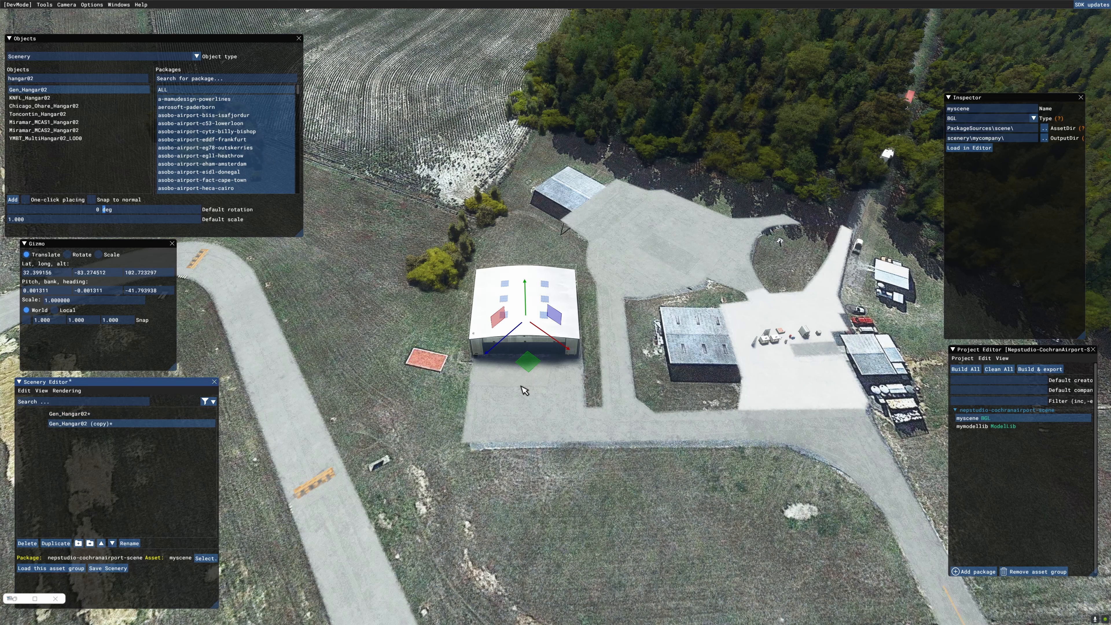
left_click_drag(532, 368, 576, 224)
right_click_drag(576, 223, 459, 272)
- Rotate the hangar copy to a heading of about -91.6 degrees, align it with the far apron, and open its scale value for editing
left_click(66, 254)
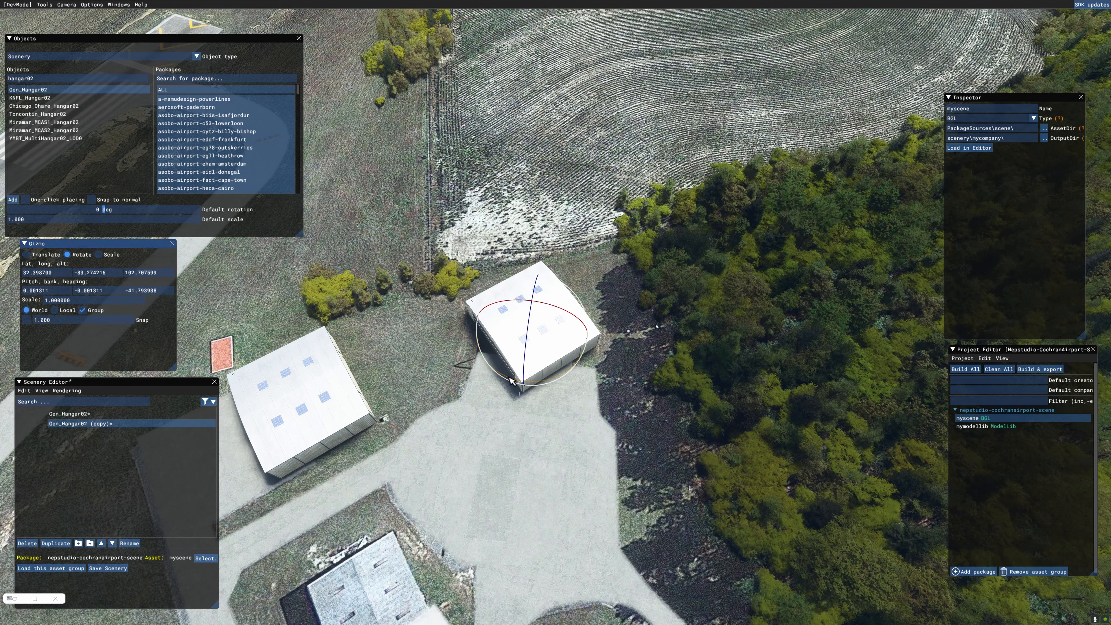
left_click_drag(511, 381, 570, 366)
left_click(27, 255)
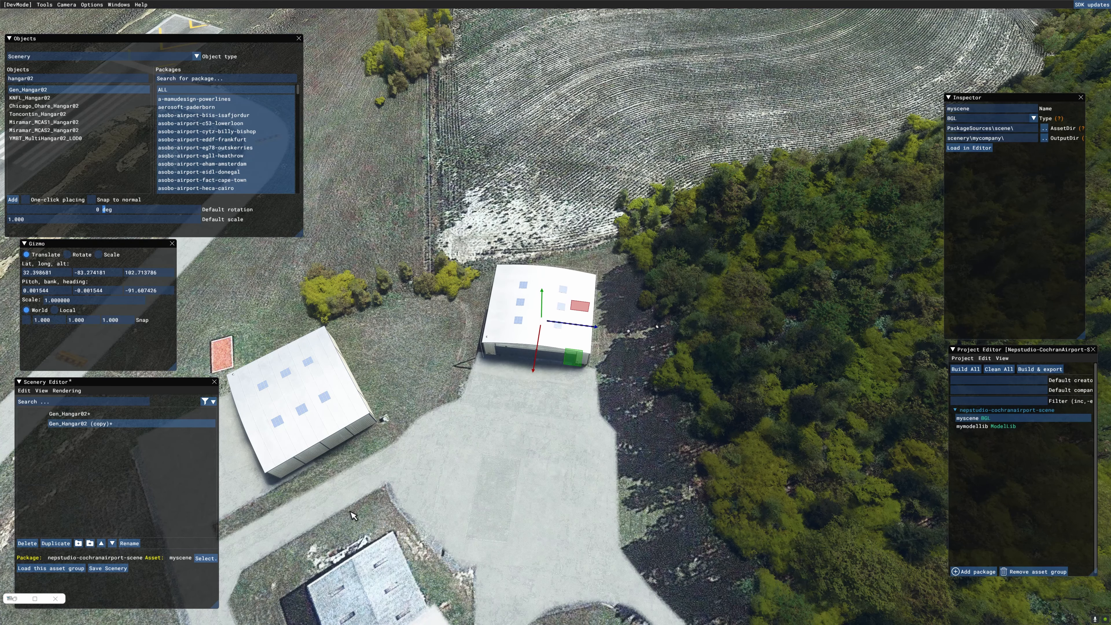
left_click(77, 300)
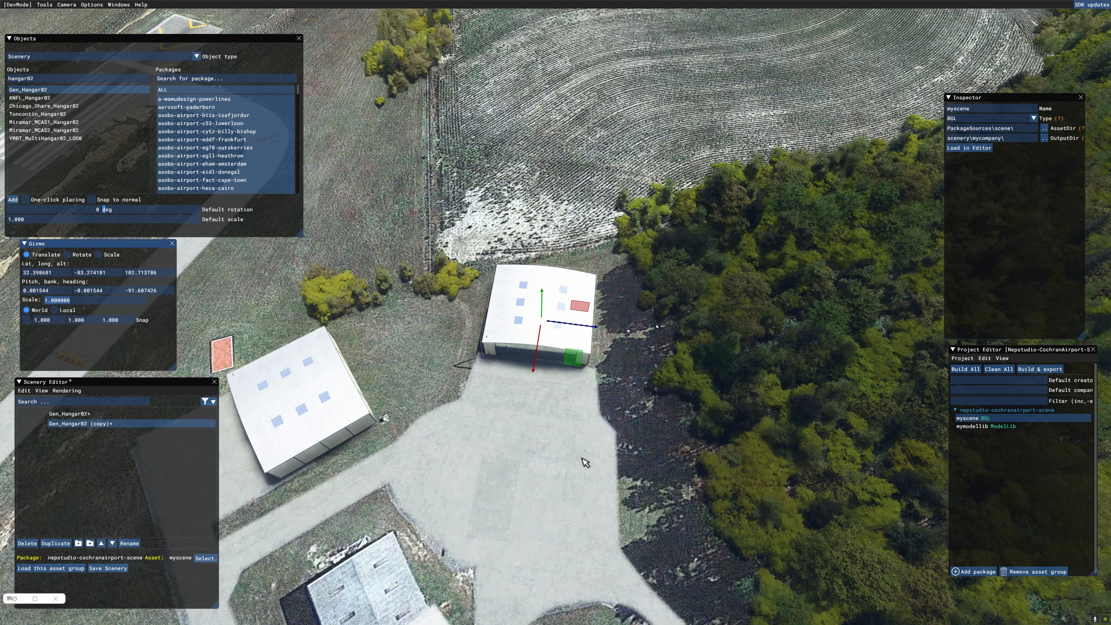
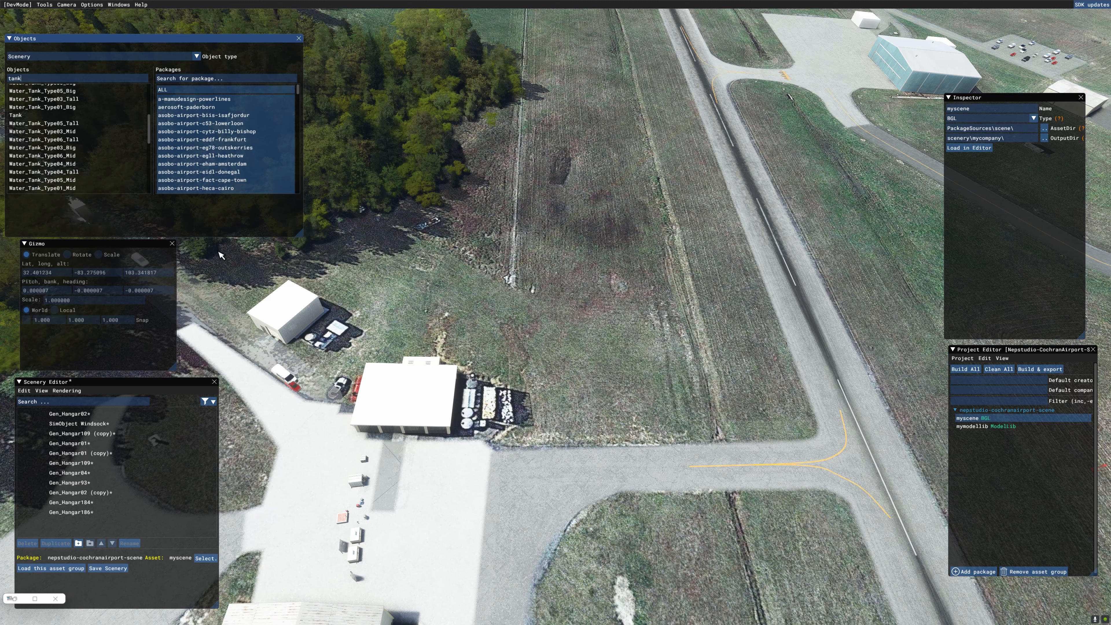
- Place a Water_Tank_Type06_Mid at scale 0.15 beside the large white hangar and line up three duplicates along its wall
left_click_drag(99, 158, 551, 350)
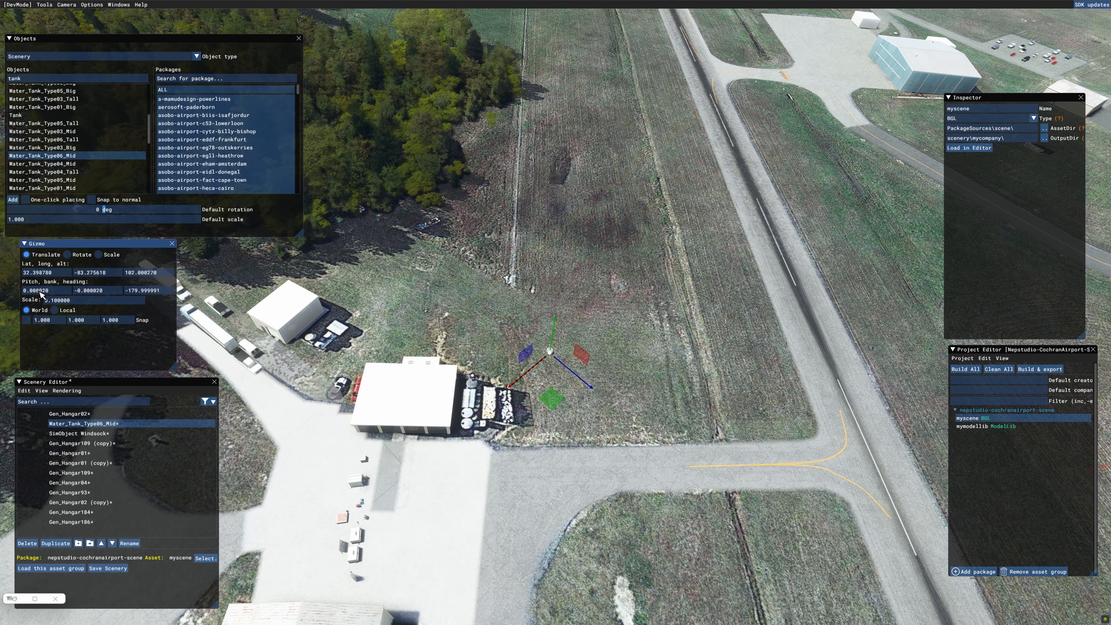
left_click_drag(551, 398, 462, 476)
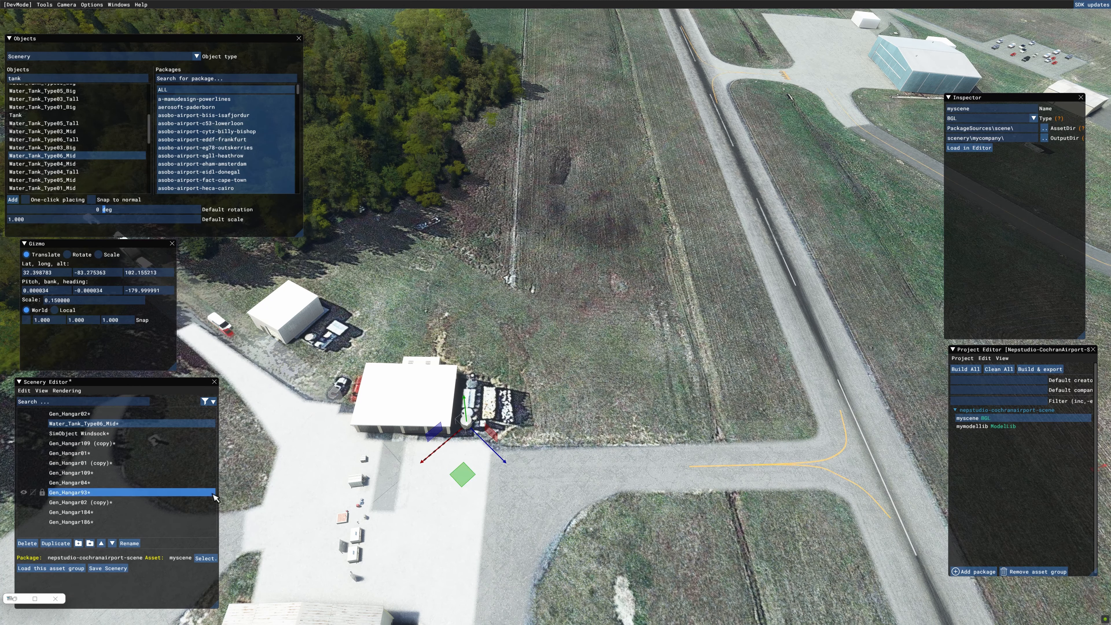
left_click(54, 544)
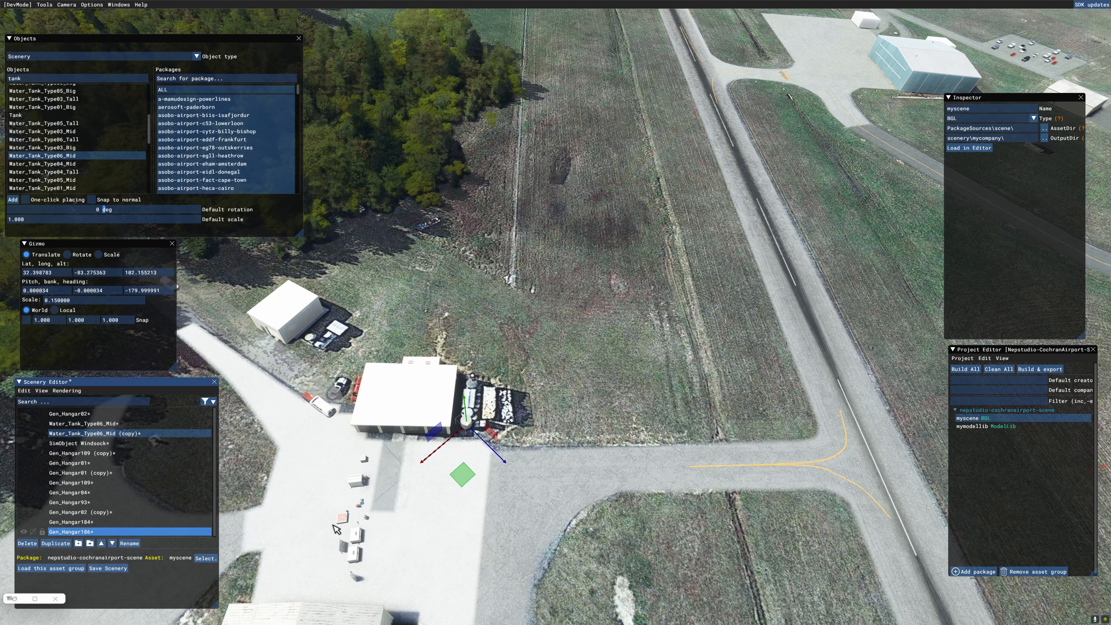
left_click_drag(465, 477, 465, 448)
left_click(55, 544)
left_click(56, 544)
left_click(519, 495)
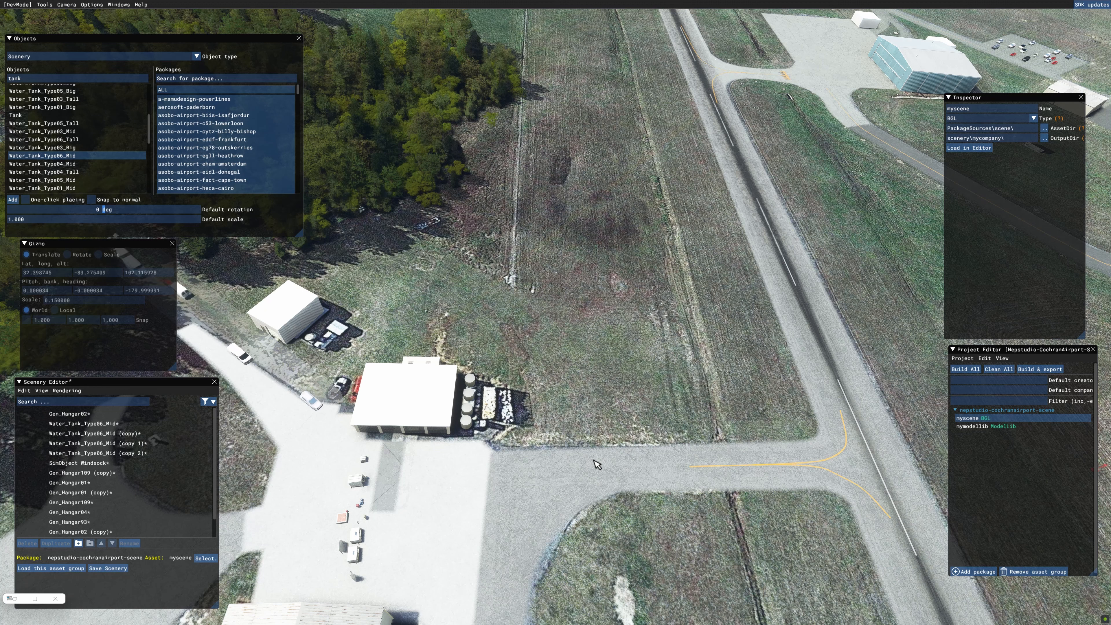
- Filter the objects by fuel, add a FuelCylinder and move it next to the row of water tanks
double_click(47, 80)
type("fuel")
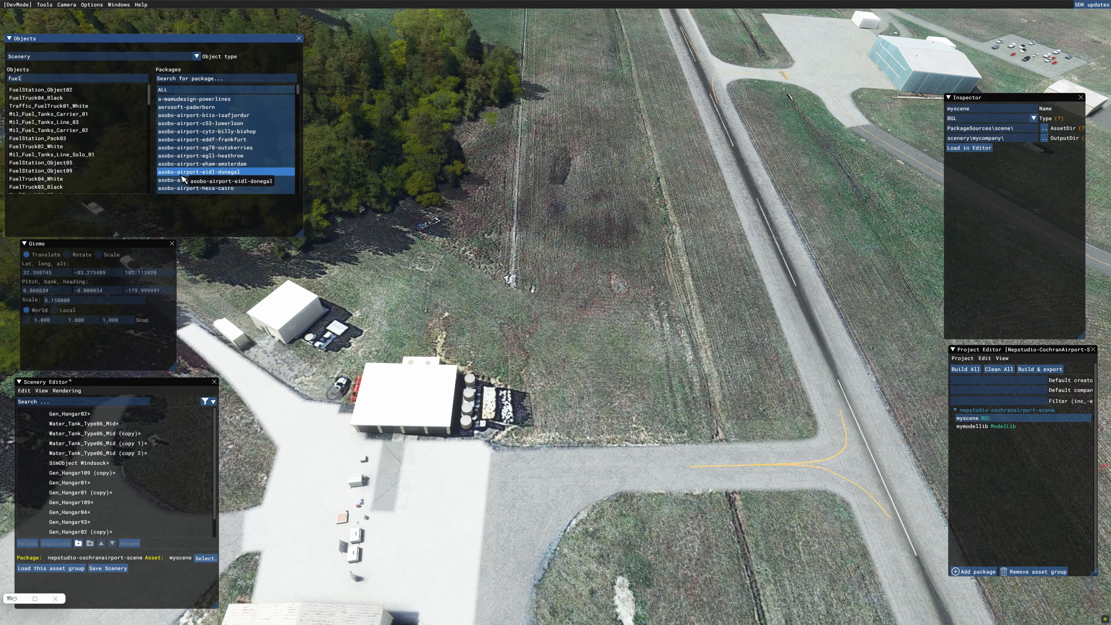
scroll(88, 166, "down", 2)
left_click(35, 176)
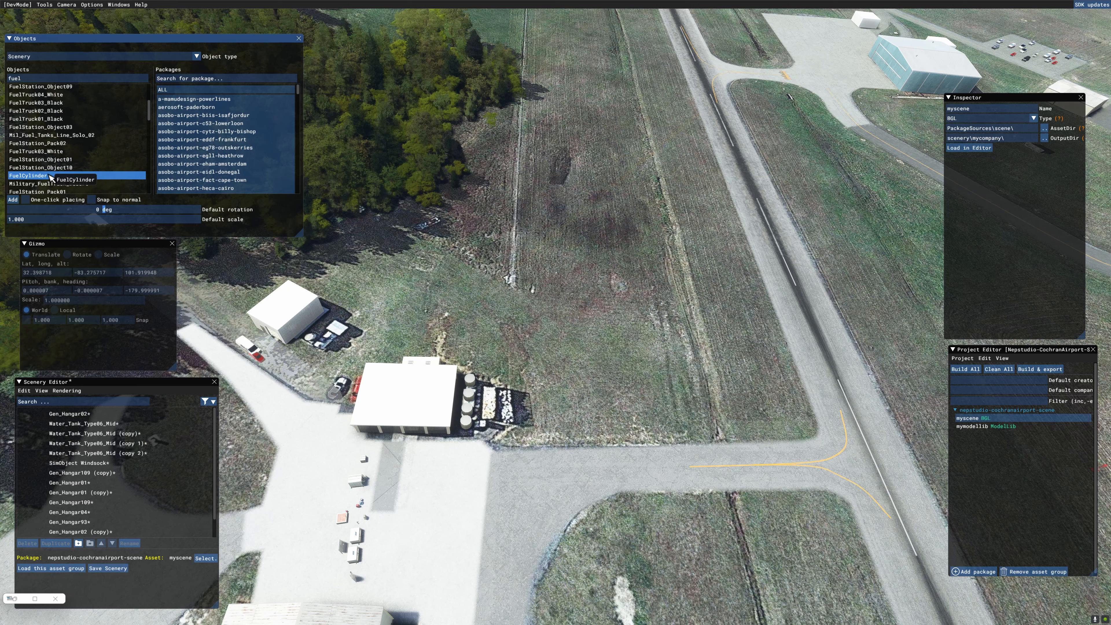
left_click(13, 199)
left_click_drag(564, 363, 514, 458)
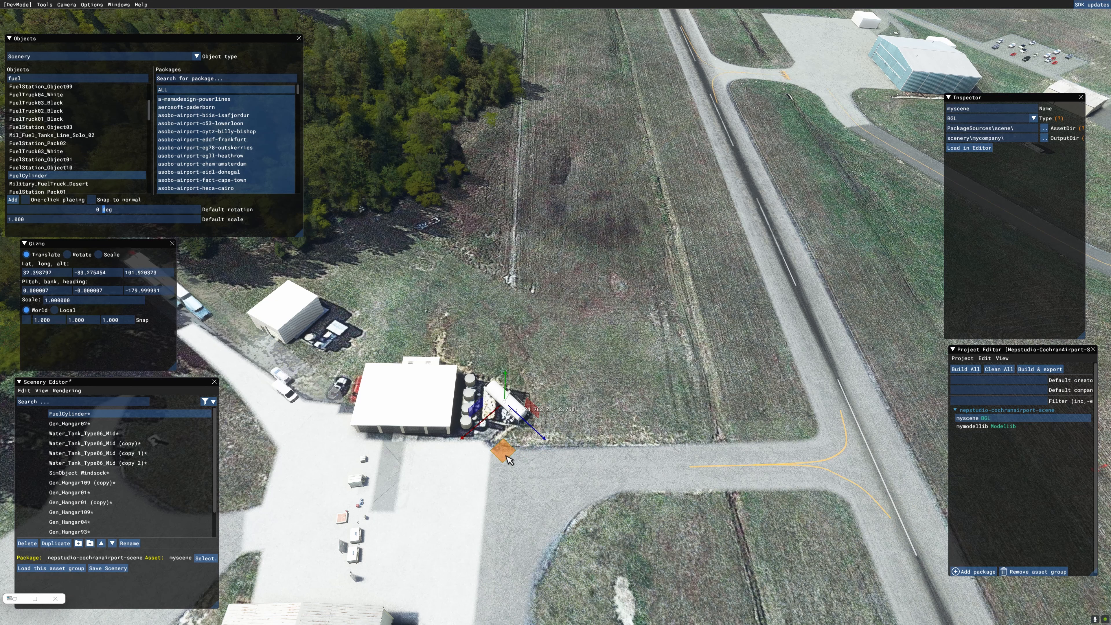
- Rotate the FuelCylinder to a heading of about -134.4 degrees, align it with the tanks, and place a duplicate beside it
left_click(67, 254)
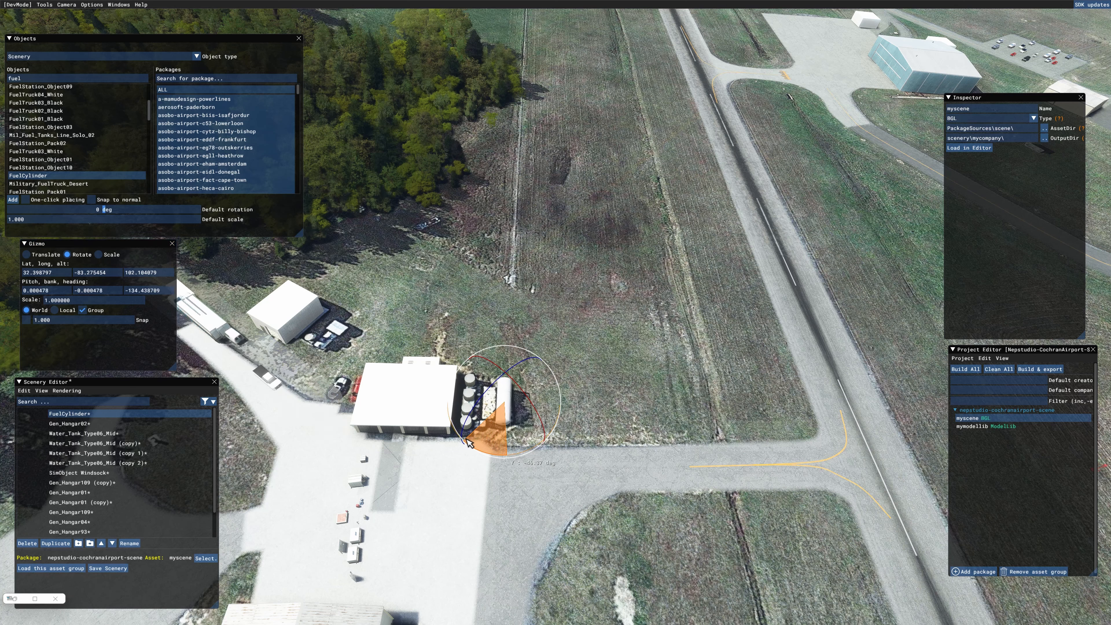
left_click(28, 255)
left_click_drag(503, 451, 490, 455)
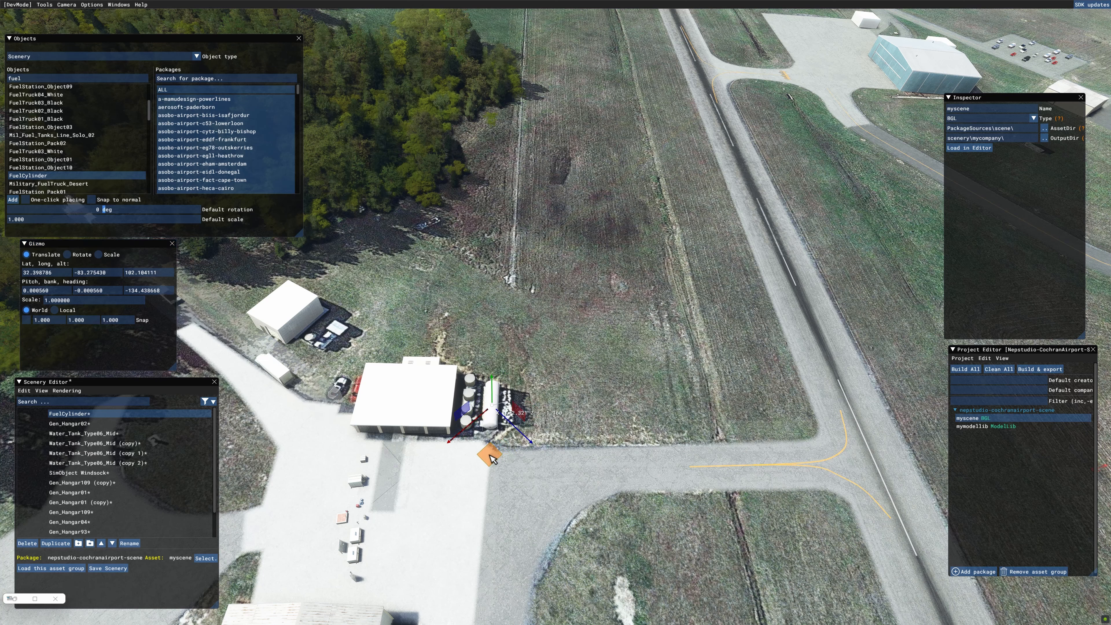
left_click(56, 543)
left_click_drag(500, 461, 514, 460)
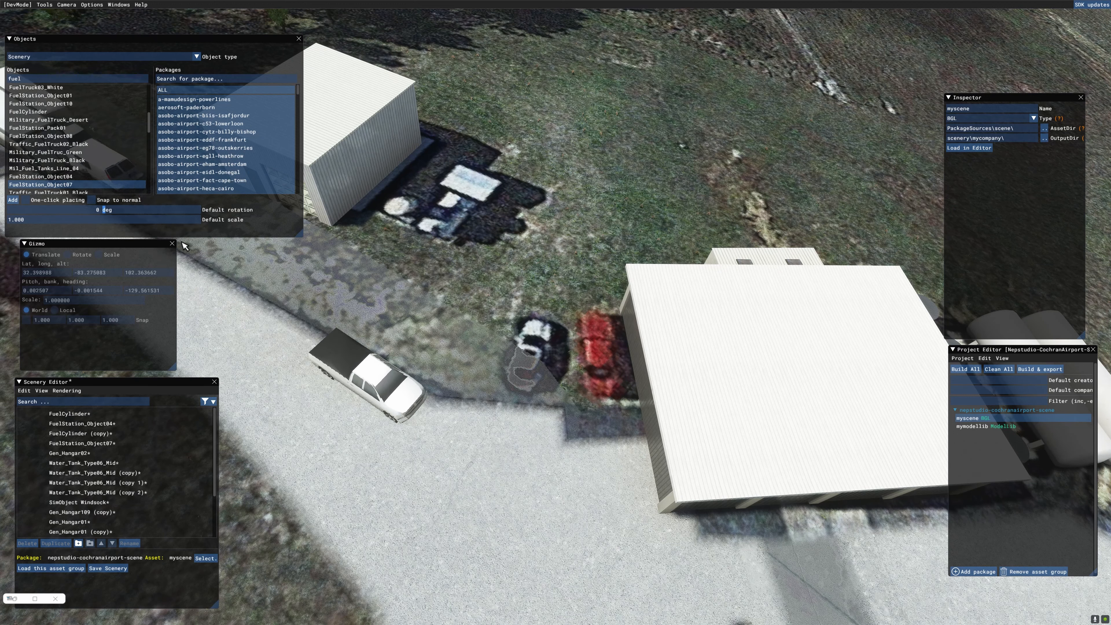
- Filter the objects by car, add Car04_Black, and align it over the dark car in the imagery at a heading of about -119.8 degrees
double_click(55, 80)
type("car")
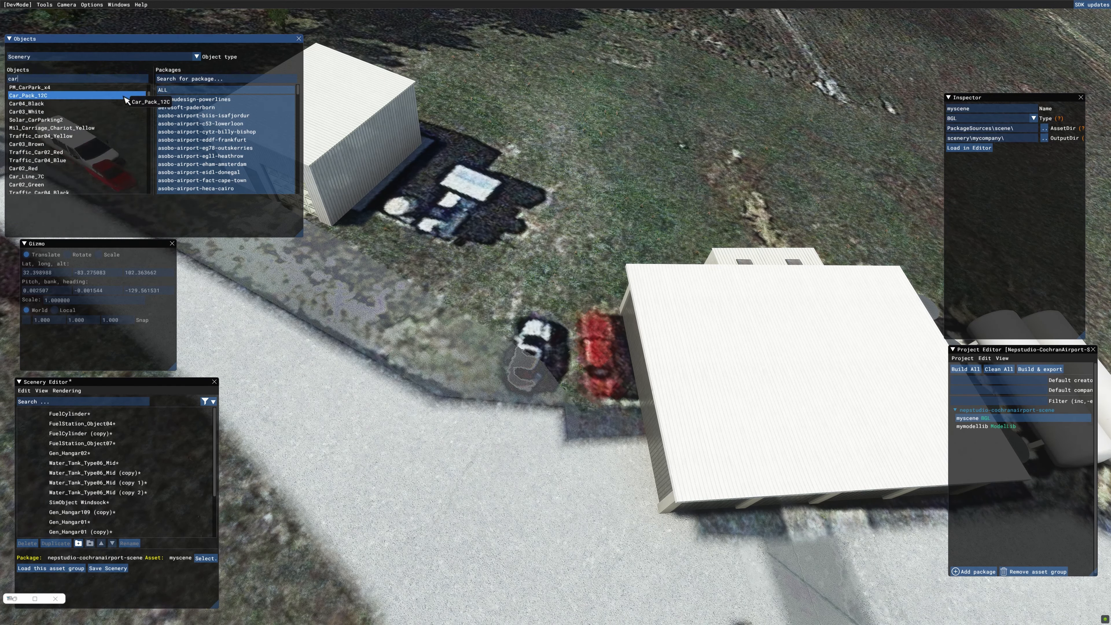
left_click(127, 104)
left_click(12, 200)
left_click_drag(560, 358, 483, 379)
left_click(67, 255)
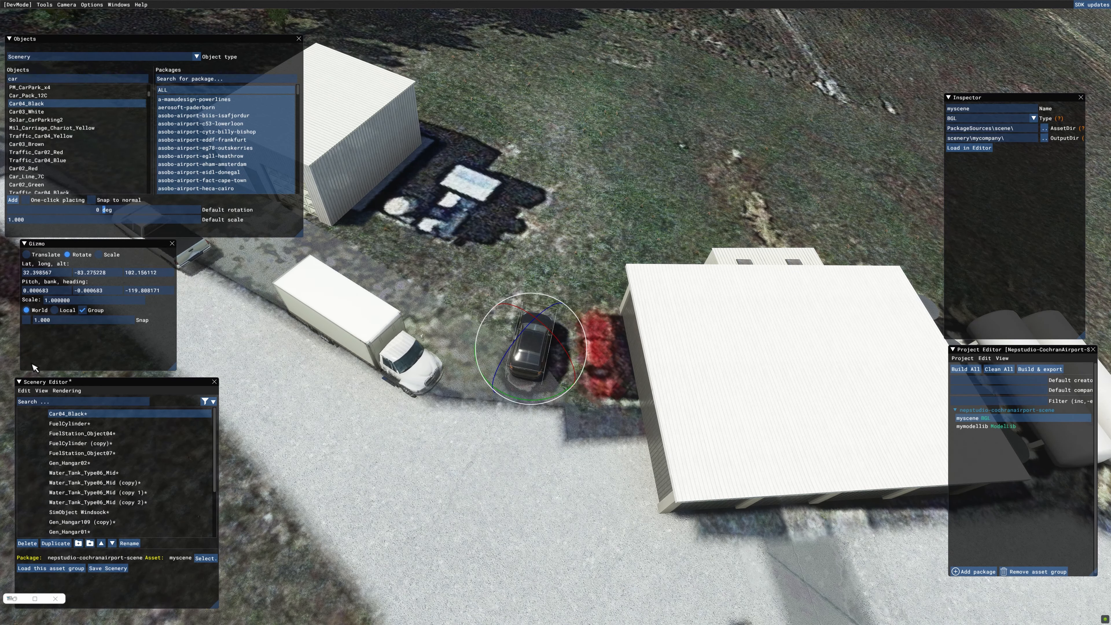
left_click(26, 254)
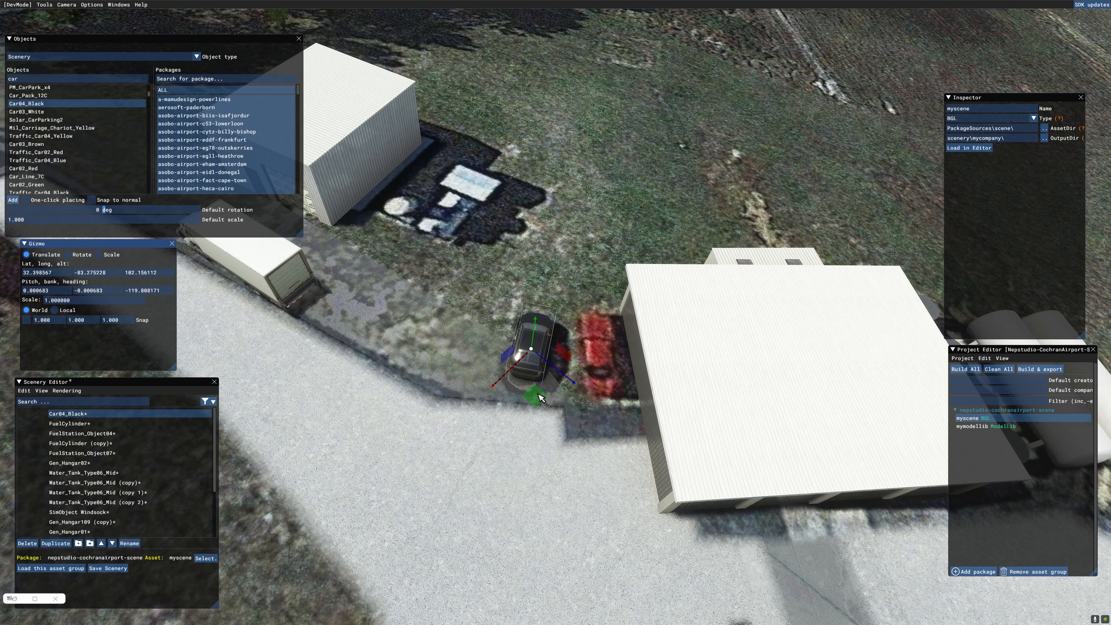
left_click_drag(534, 395, 532, 403)
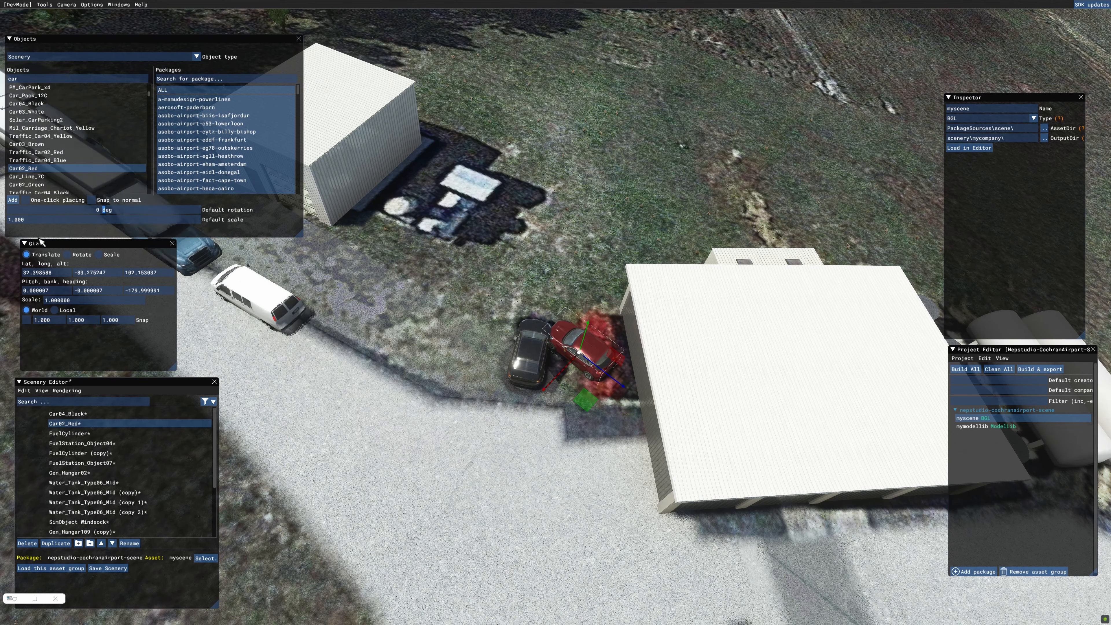
- Place Car02_Red over the red car in the imagery beside the hangar wall at a heading of about -133.5 degrees
left_click_drag(573, 405, 523, 382)
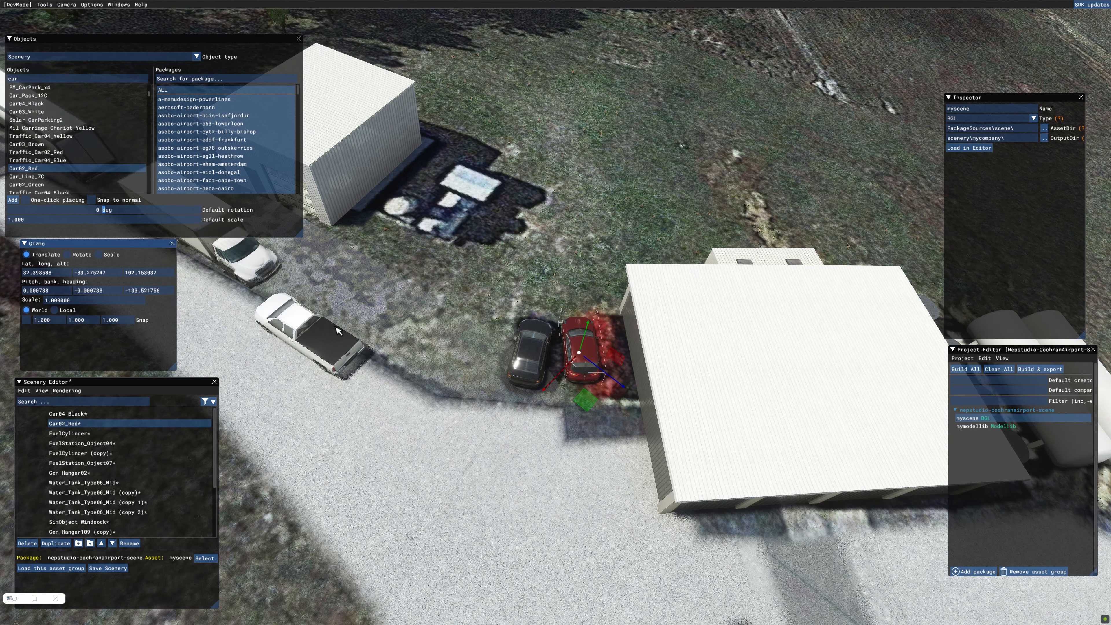
left_click(508, 470)
scroll(507, 469, "down", 3)
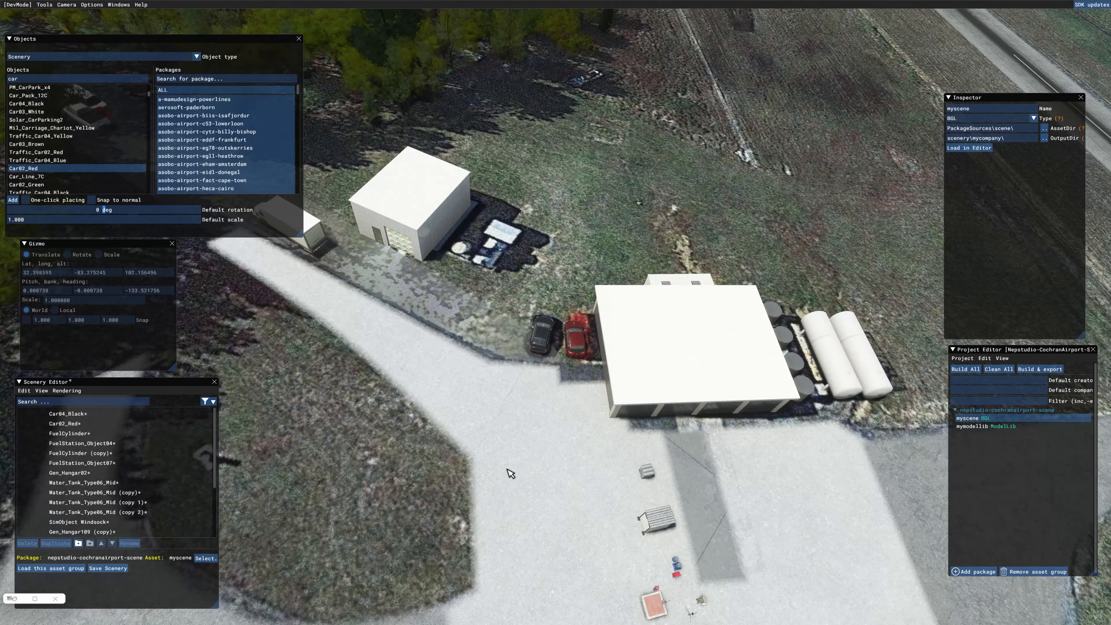
- Set the simulation time to about 8:33 PM in the weather settings and close them
key("a")
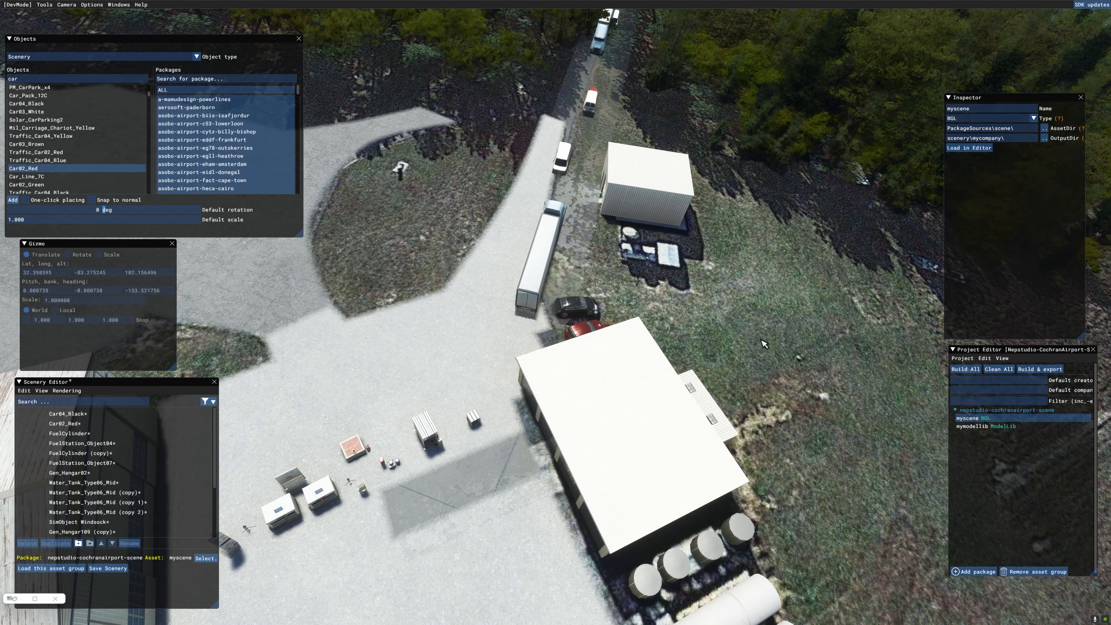
left_click(858, 58)
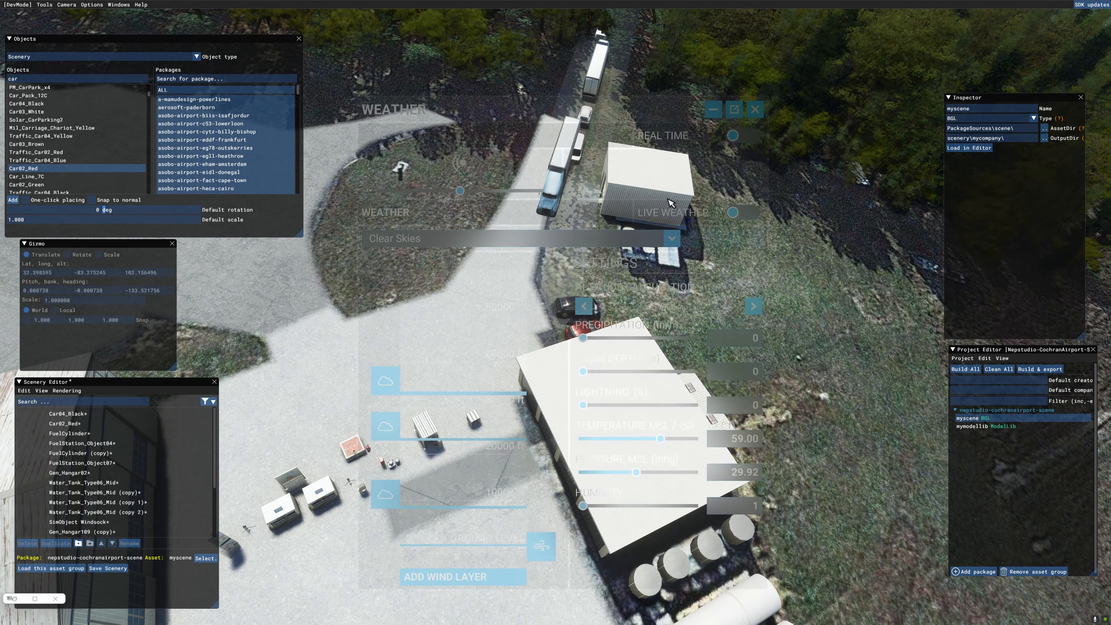
left_click(471, 199)
left_click_drag(473, 202, 520, 212)
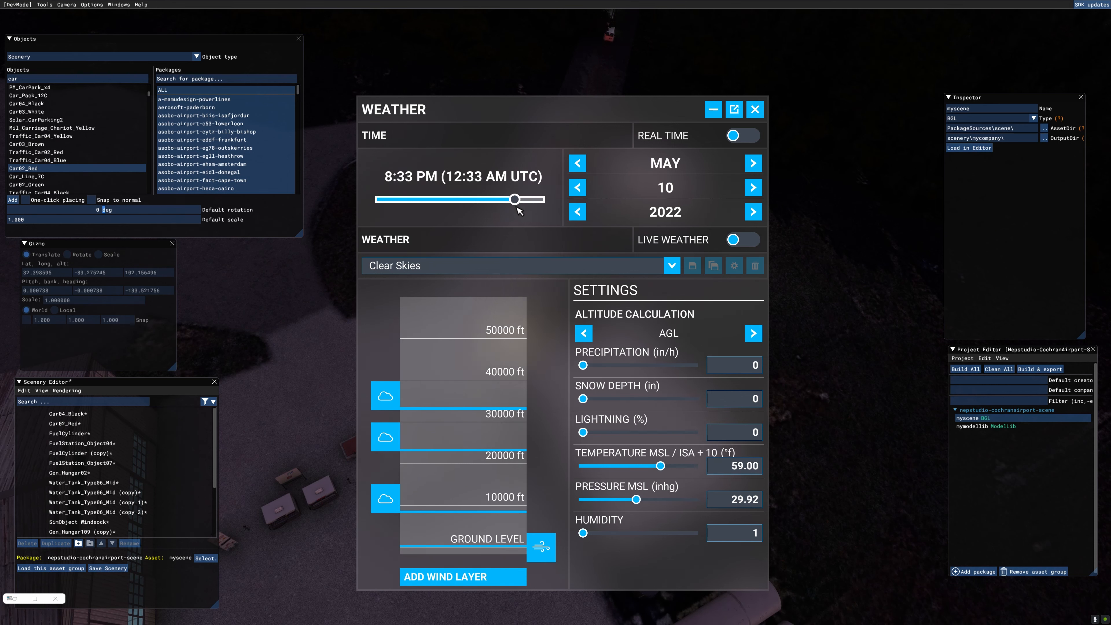
left_click(755, 110)
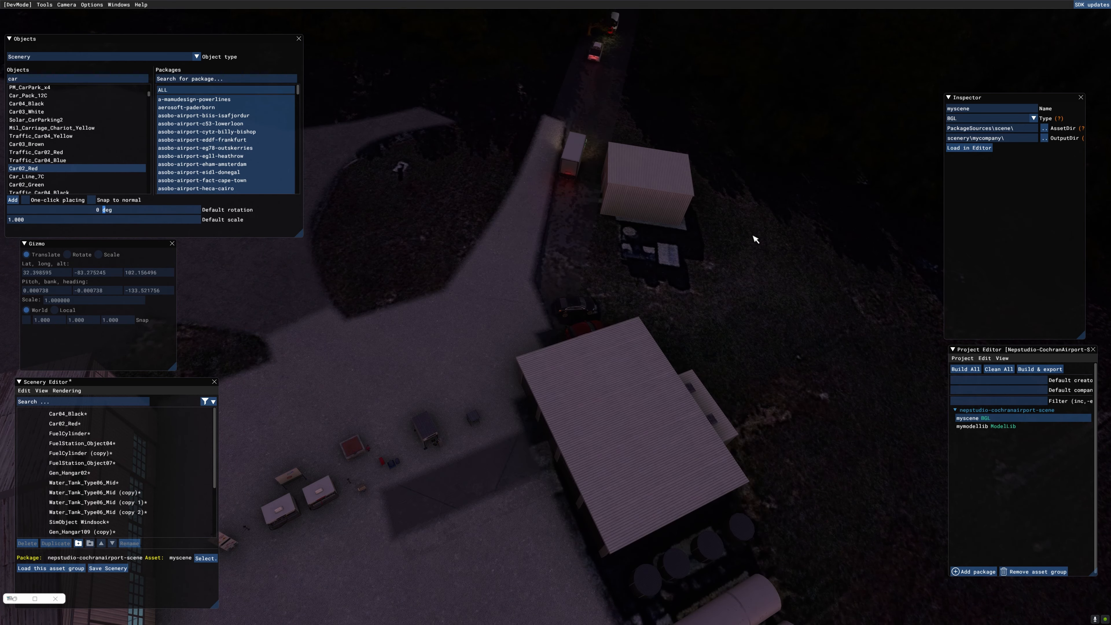
- Filter the objects by lamp and place a StreetLamp_Type3_Double between the small white hangar and the parked cars
left_click(47, 70)
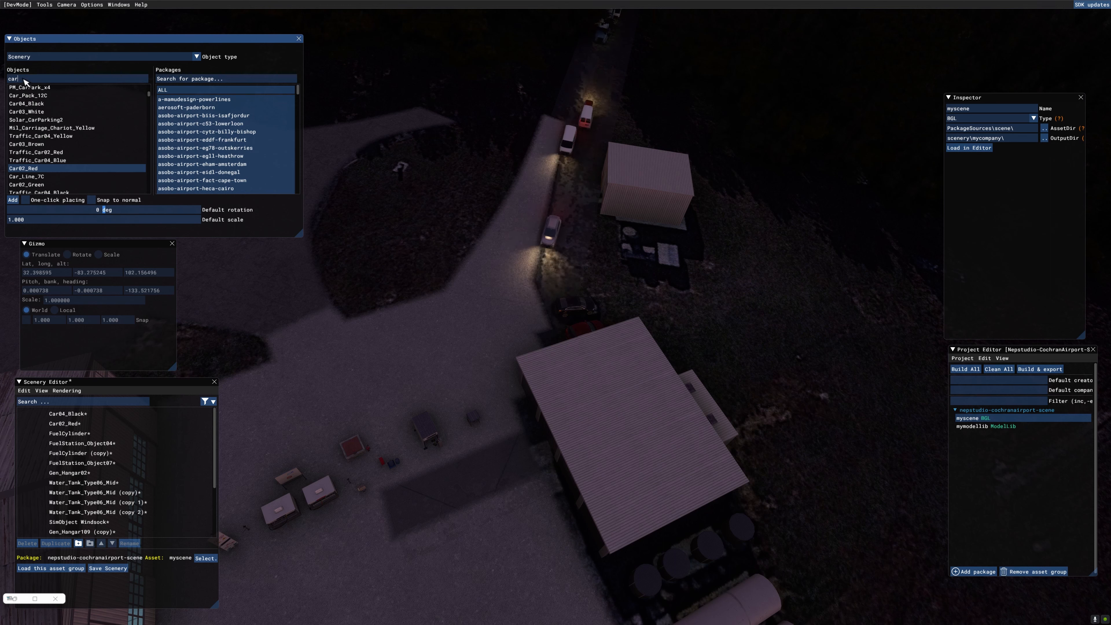
key("BackSpace")
key("BackSpace")
key("BackSpace")
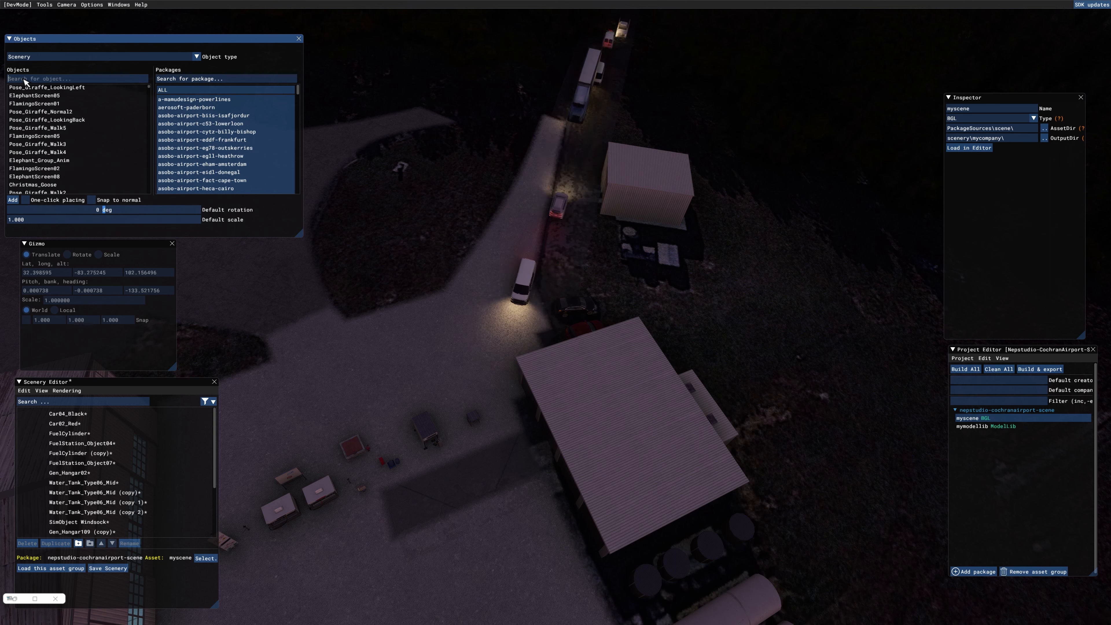
type("lamp")
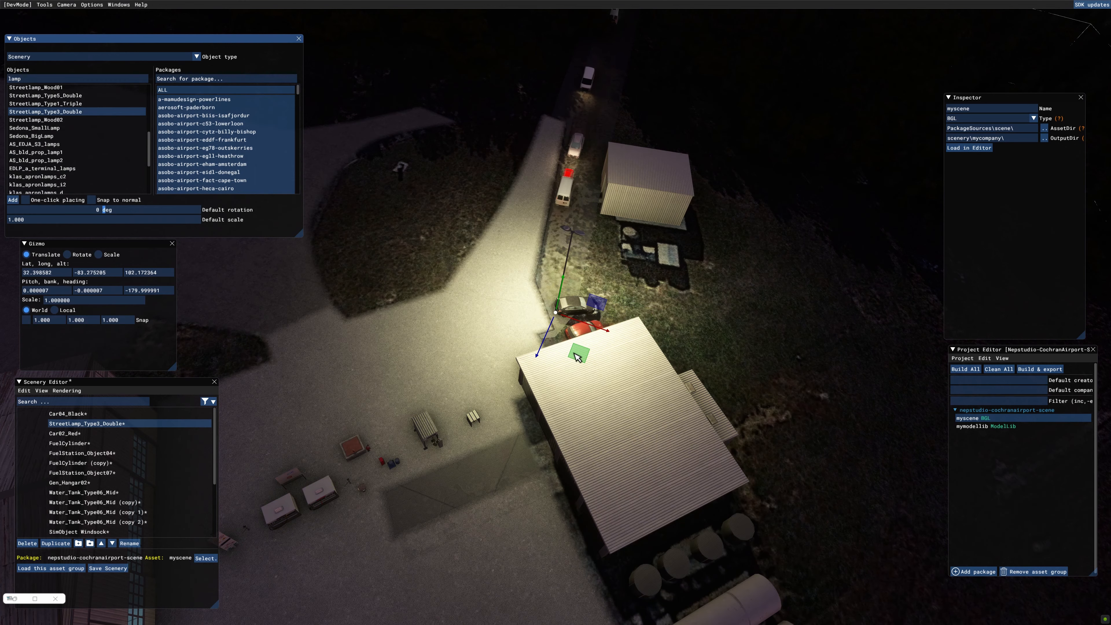
left_click_drag(577, 356, 628, 287)
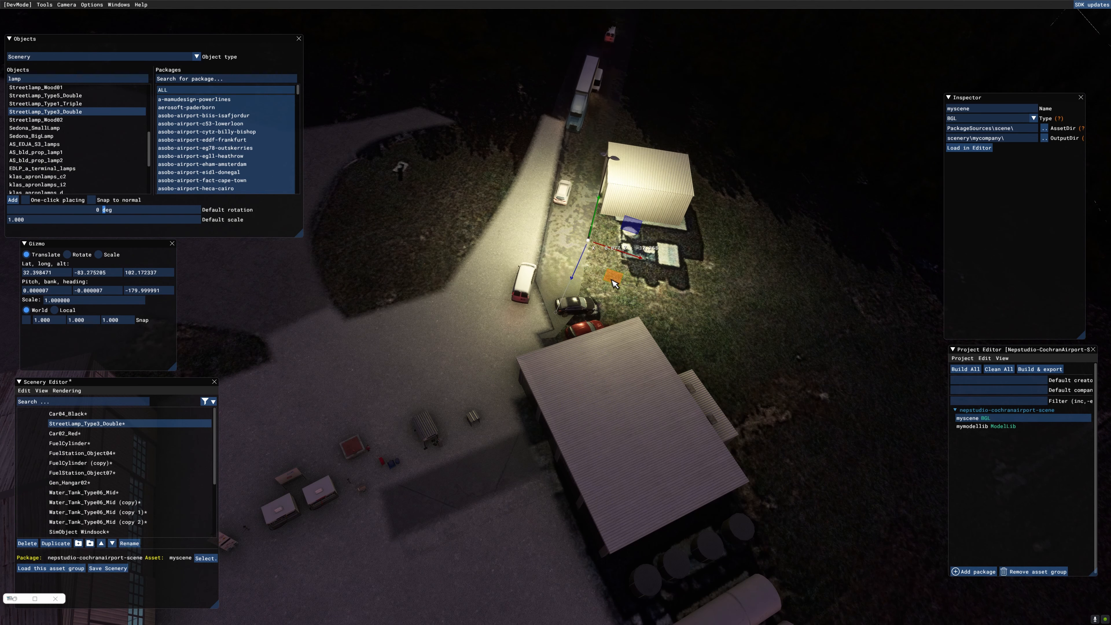
key("ctrl+d")
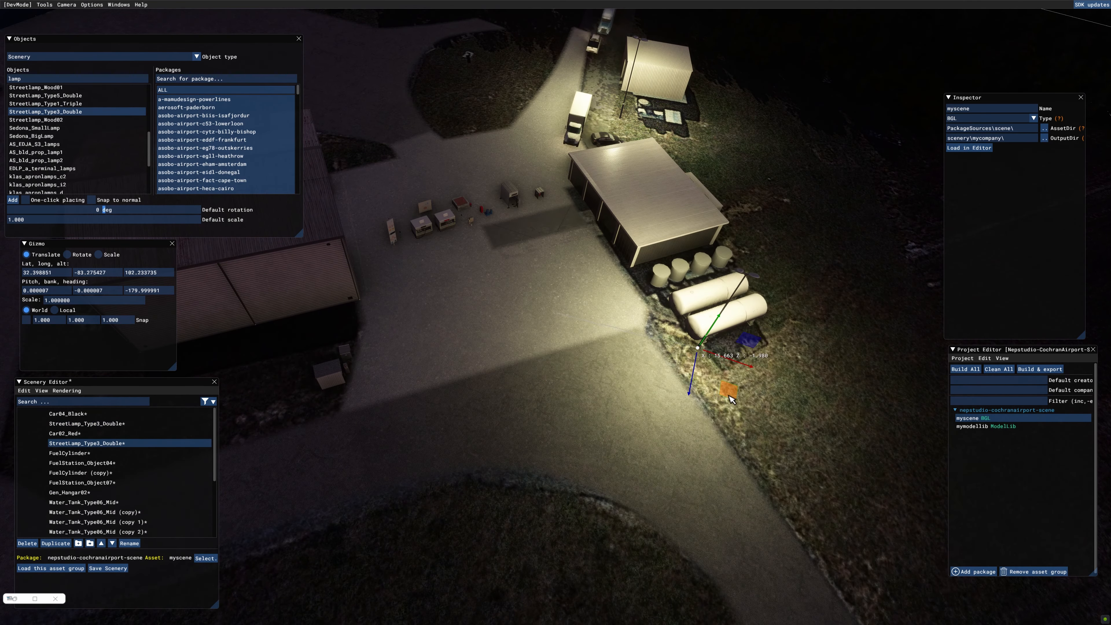
- Add StreetLamp_Type3_Double lamps on the grass strip beside the gabled hangar and on both sides of the arched hangar
left_click_drag(729, 395, 732, 393)
right_click_drag(731, 393, 667, 417)
left_click(13, 200)
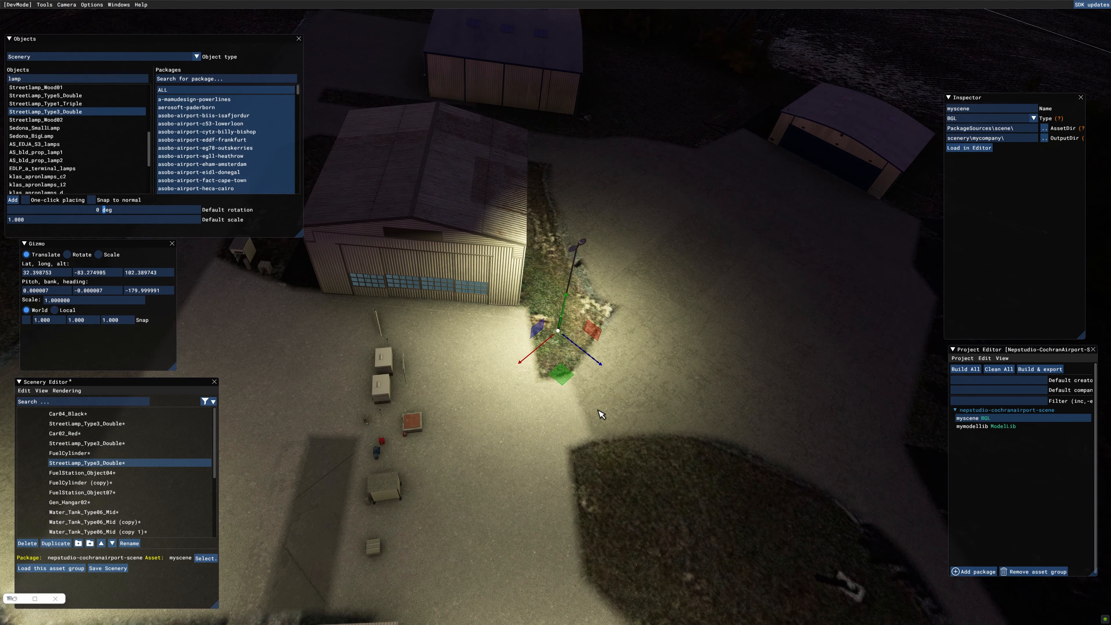
key("ctrl+d")
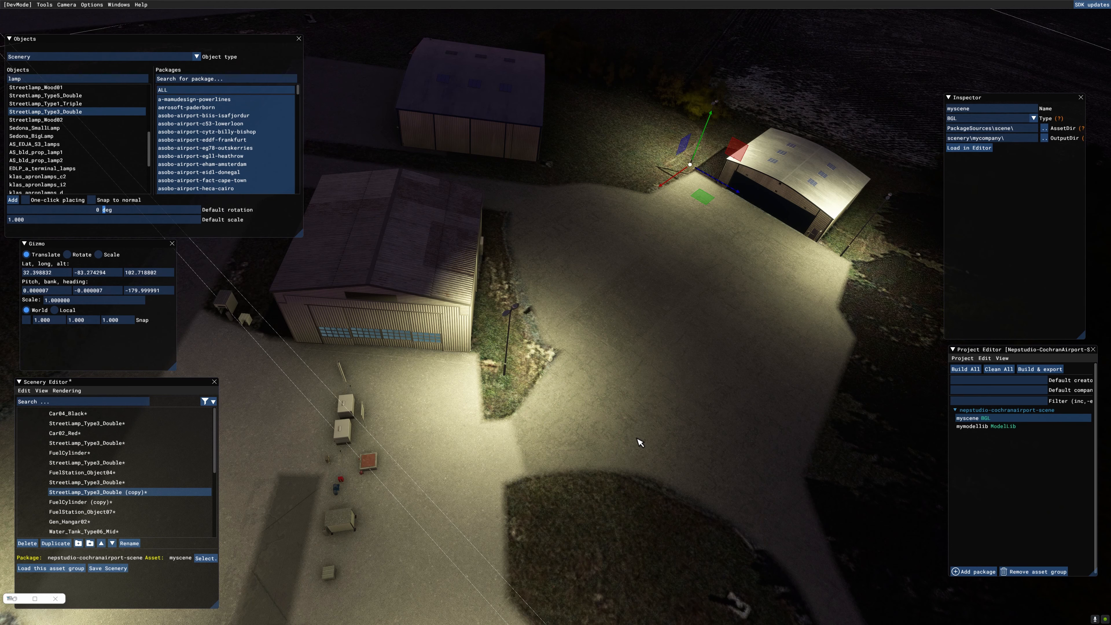
- Add further StreetLamp_Type3_Double lamps and position them around the remaining hangars of this apron
left_click(507, 342)
right_click_drag(698, 459, 764, 446)
left_click(13, 199)
left_click_drag(542, 367, 512, 384)
right_click_drag(513, 433, 491, 436)
left_click(13, 200)
left_click_drag(560, 363, 599, 369)
left_click(13, 200)
right_click_drag(621, 464, 712, 486)
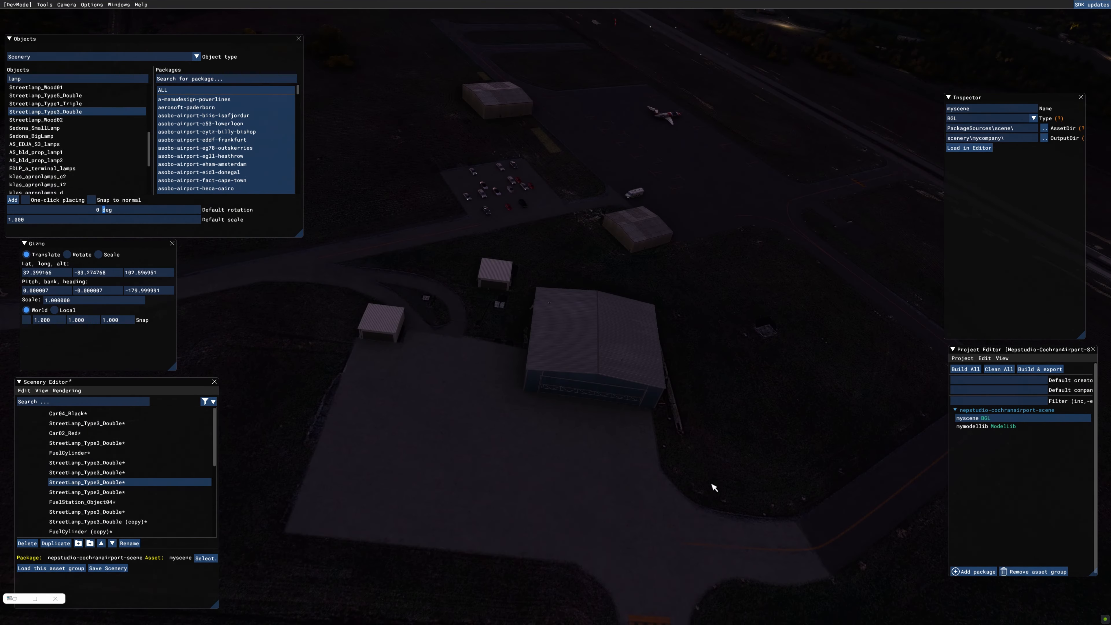
- Add a StreetLamp_Type3_Double by the sheds next to the large blue-fronted hangar and position two duplicates nearby
left_click(13, 200)
left_click_drag(555, 364, 326, 391)
left_click(56, 543)
left_click(56, 543)
right_click_drag(504, 426, 575, 491)
- Add more StreetLamp_Type3_Double lamps beside the two hangars flanking the access road near the car park
left_click(13, 200)
left_click_drag(524, 355, 469, 381)
right_click_drag(481, 381, 568, 388)
left_click(13, 200)
left_click_drag(531, 350, 460, 444)
right_click_drag(477, 464, 477, 507)
left_click(13, 200)
left_click_drag(527, 352, 441, 339)
left_click(594, 306)
- Place StreetLamp_Type5_Quadruple lamps around the car park with one-click placing, and turn that mode off again
left_click_drag(152, 140, 151, 142)
scroll(145, 139, "up", 3)
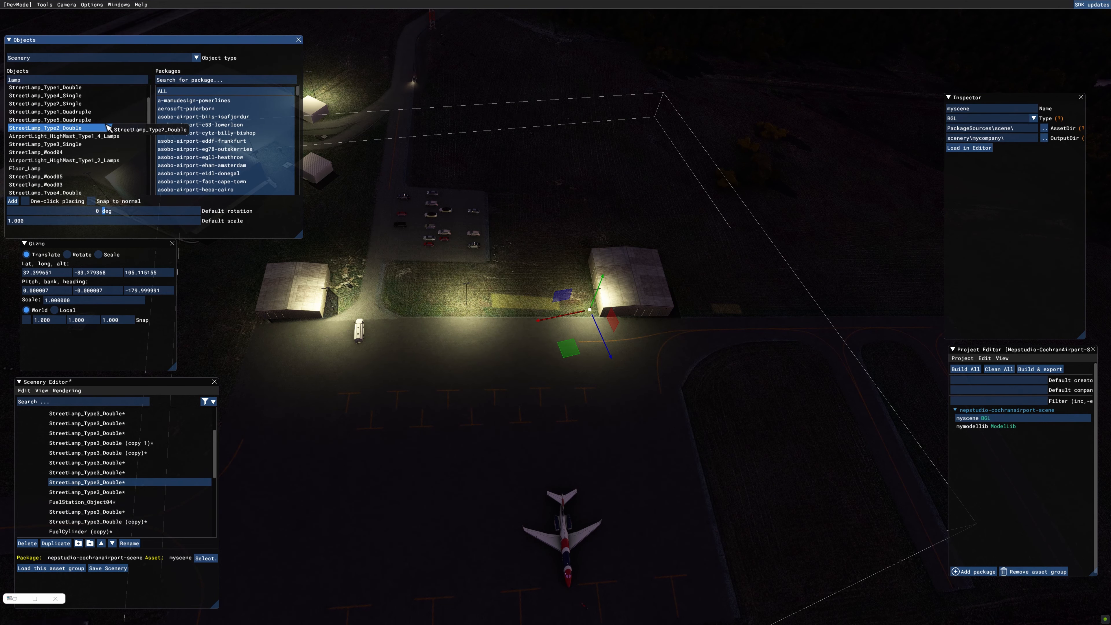
left_click(105, 121)
left_click(25, 201)
left_click(425, 241)
left_click(453, 205)
left_click(460, 236)
left_click(25, 201)
- Examine the night lighting of the aprons, hangars and car park from several viewpoints
key("s")
left_click(438, 455)
right_click_drag(438, 455, 588, 543)
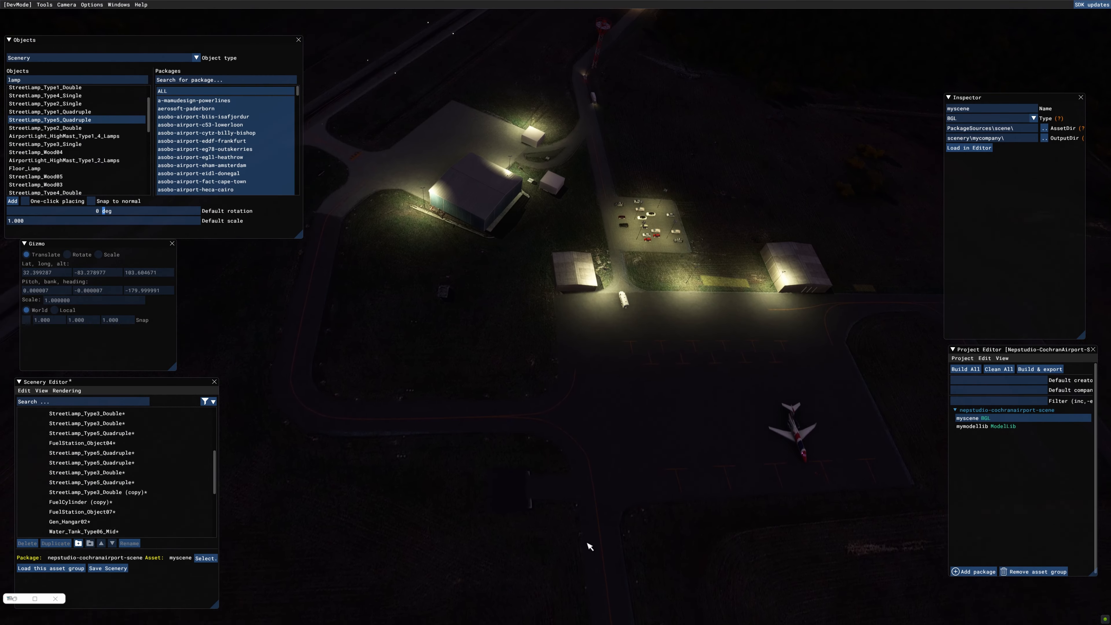
key("s")
right_click_drag(534, 516, 630, 486)
key("s")
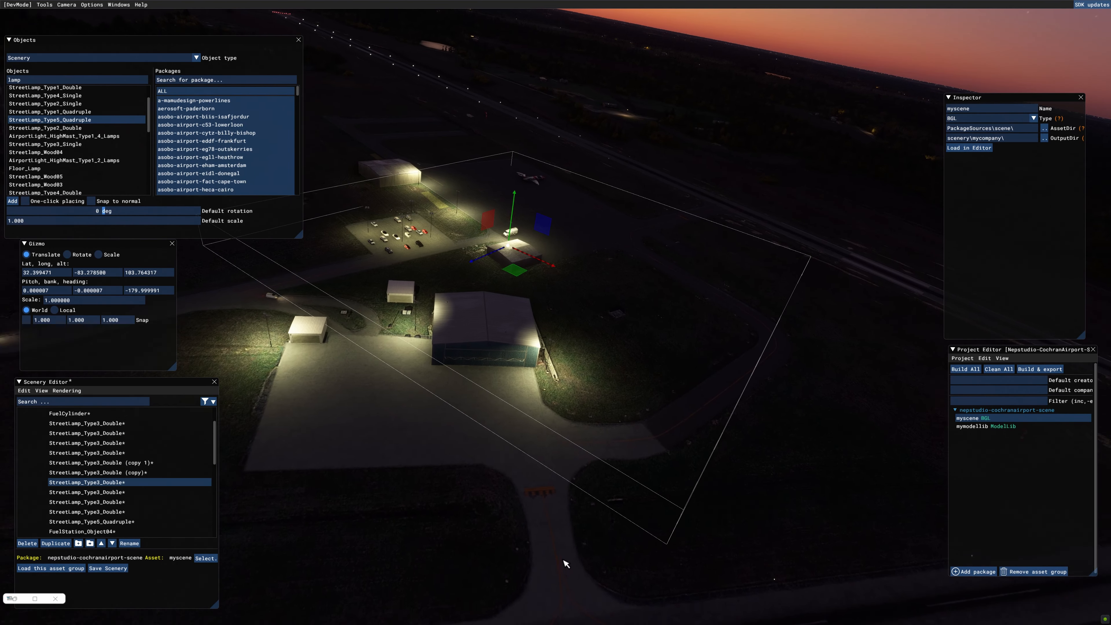
key("w")
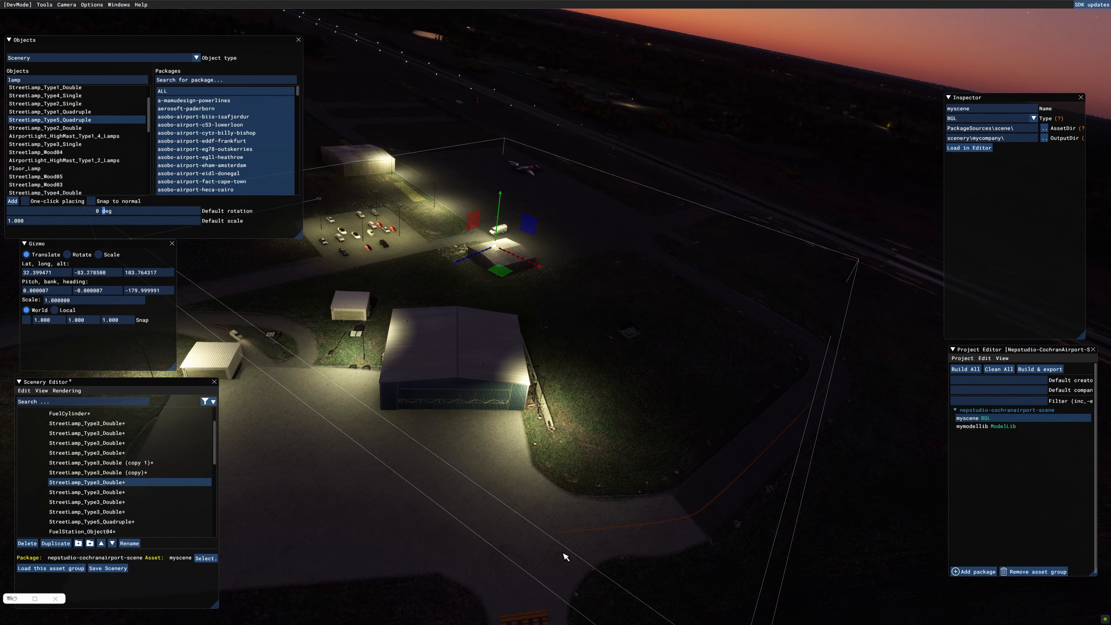
key("w")
key("a")
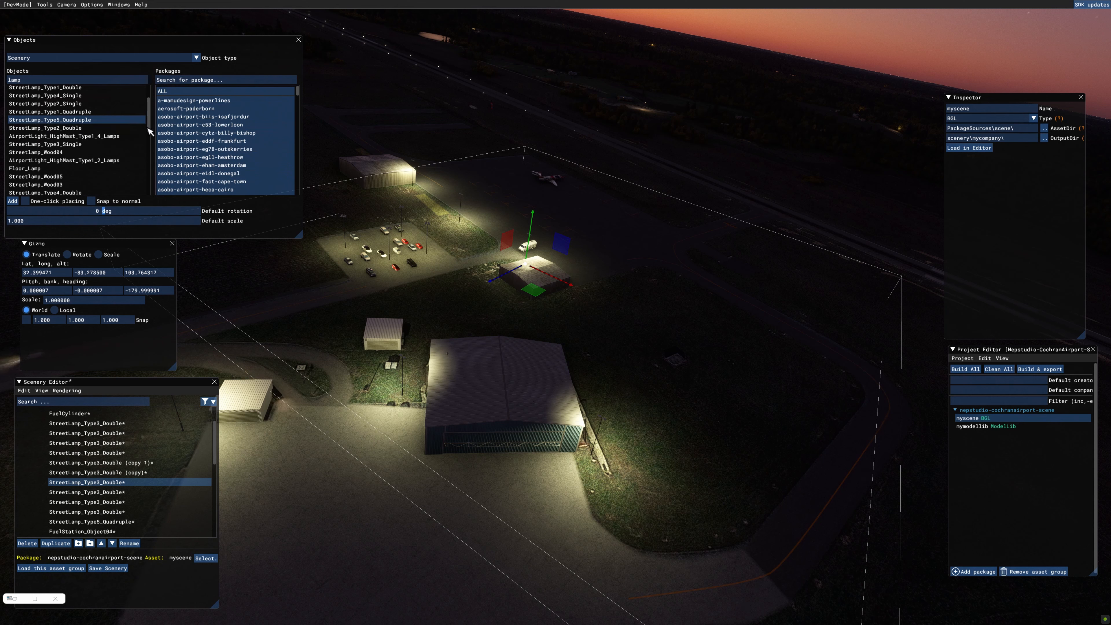
- Add an Airport_Building_Lamp and move it to the front corner of the large blue-fronted hangar
left_click_drag(153, 128, 151, 92)
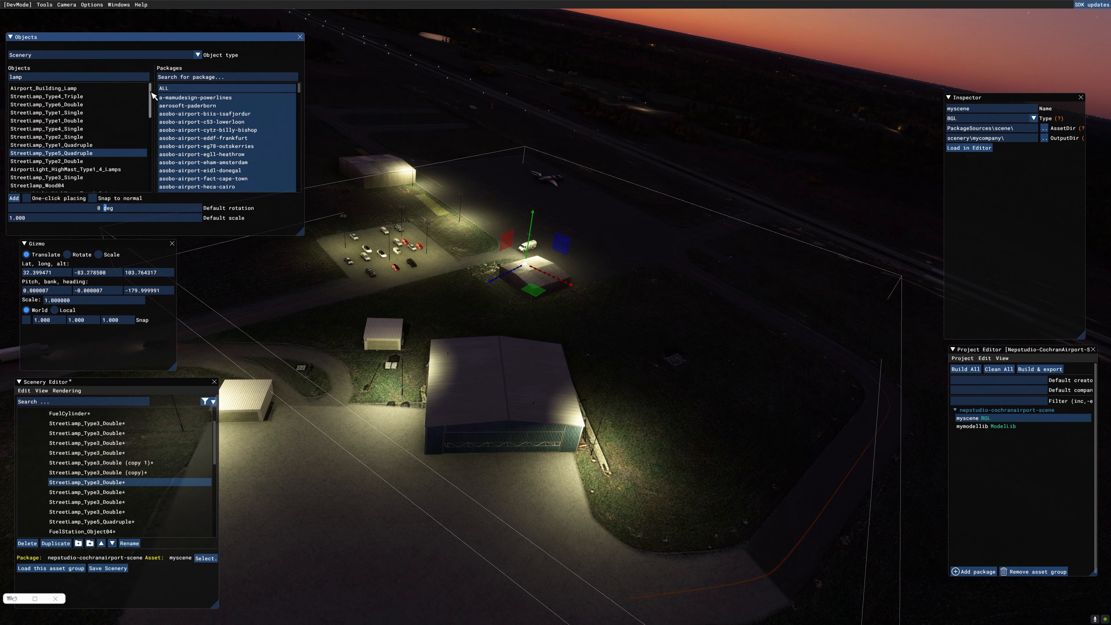
left_click(60, 91)
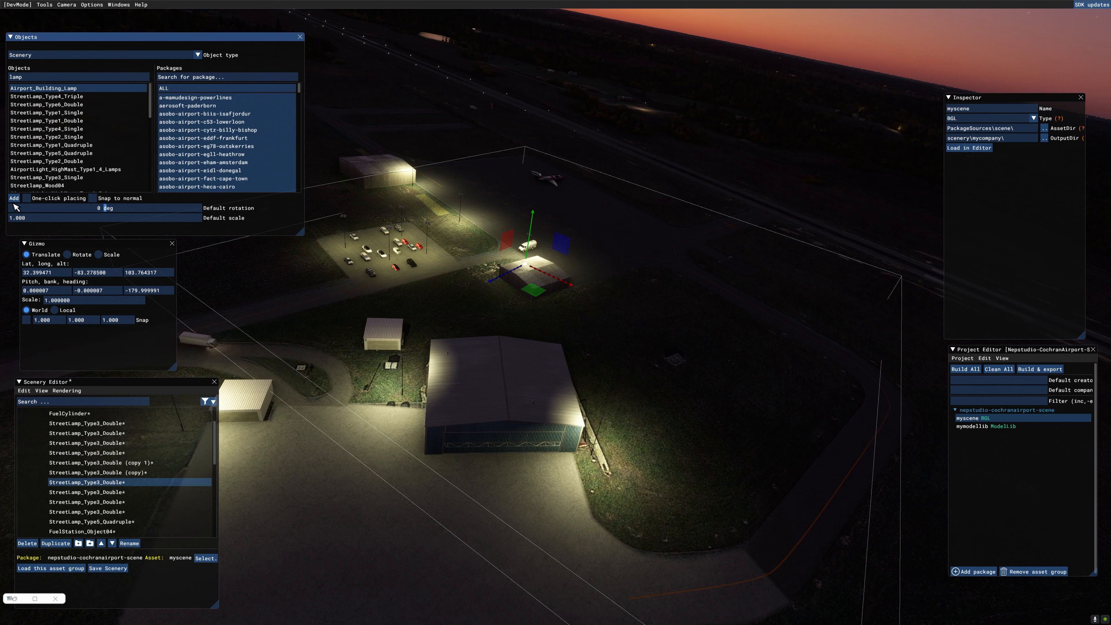
left_click(14, 199)
left_click_drag(565, 341, 429, 494)
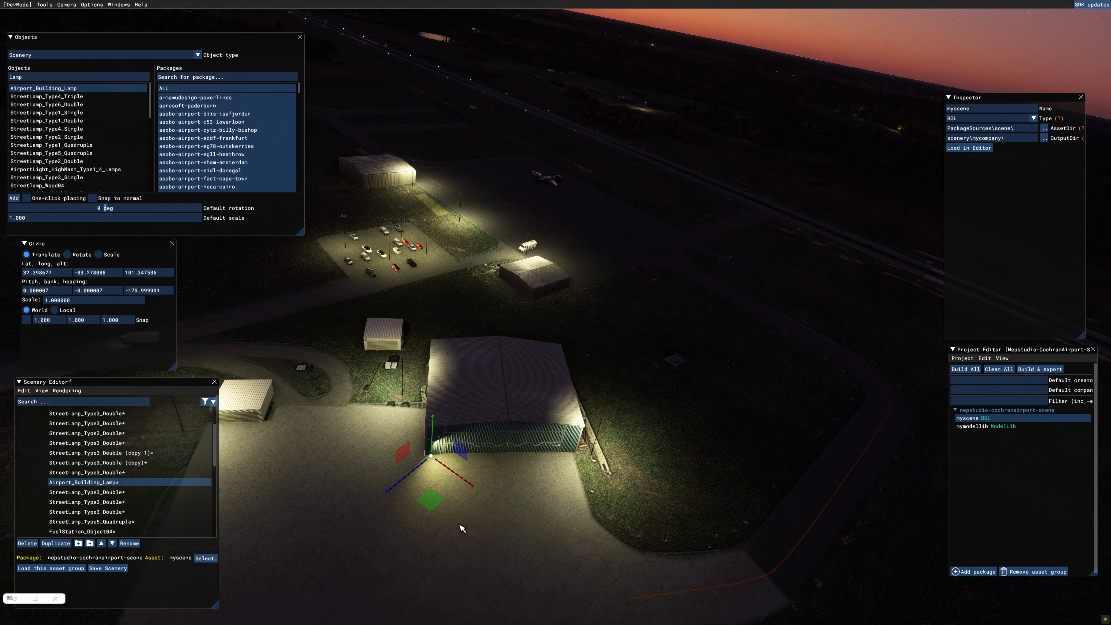
- Rotate the Airport_Building_Lamp at the large hangar's front corner to a heading of about -133 degrees and adjust its position against the wall
middle_click_drag(459, 525, 462, 521)
scroll(466, 504, "up", 4)
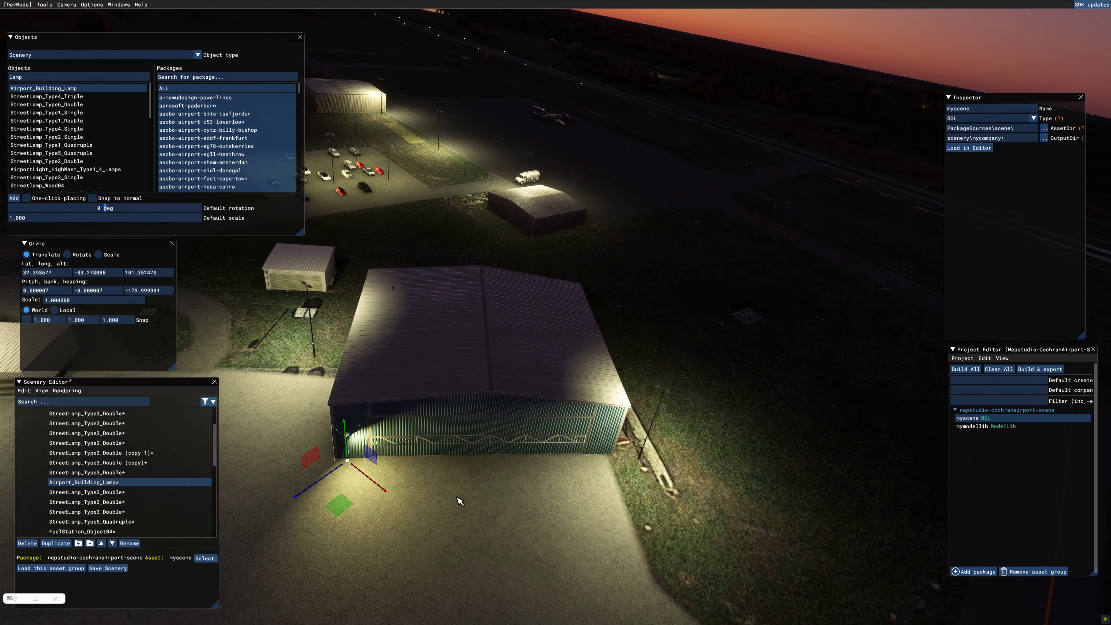
key("f")
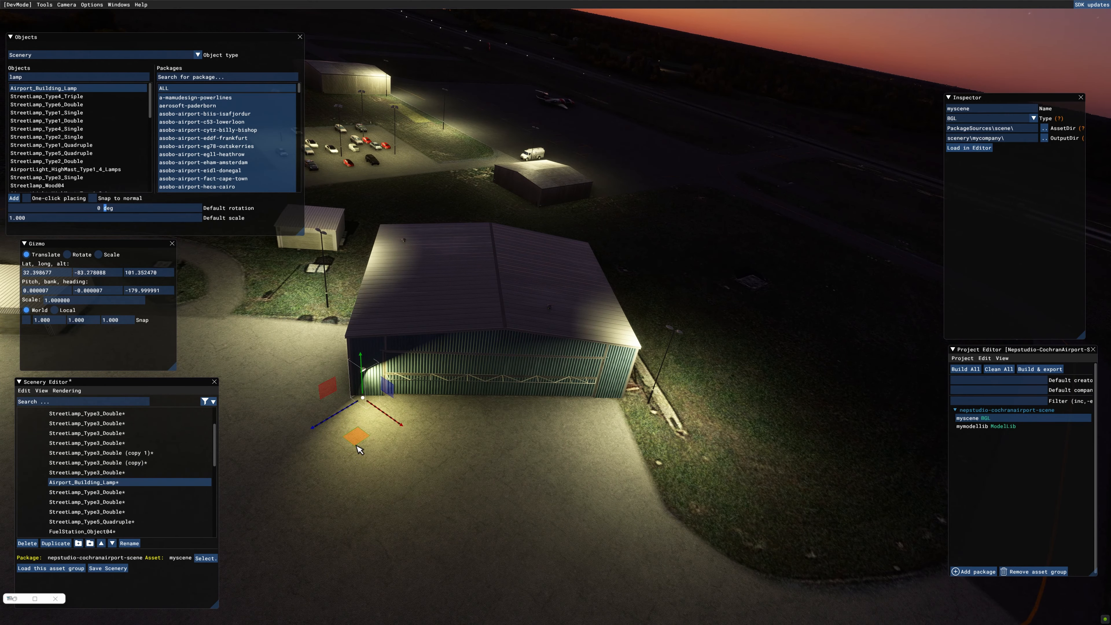
left_click_drag(358, 445, 359, 447)
left_click(67, 255)
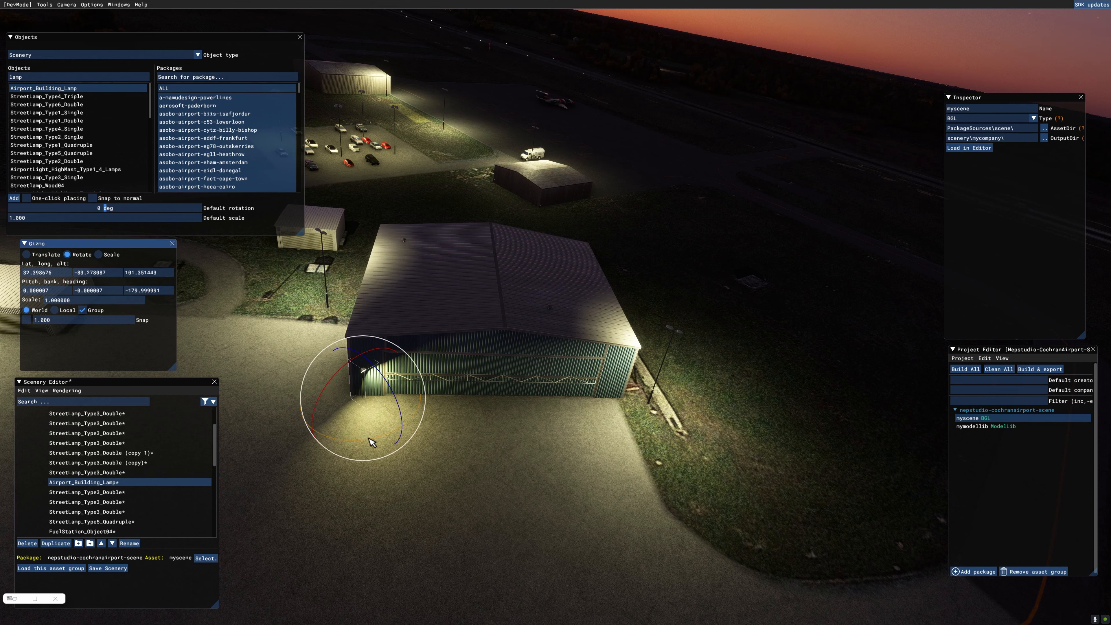
left_click_drag(357, 439, 331, 420)
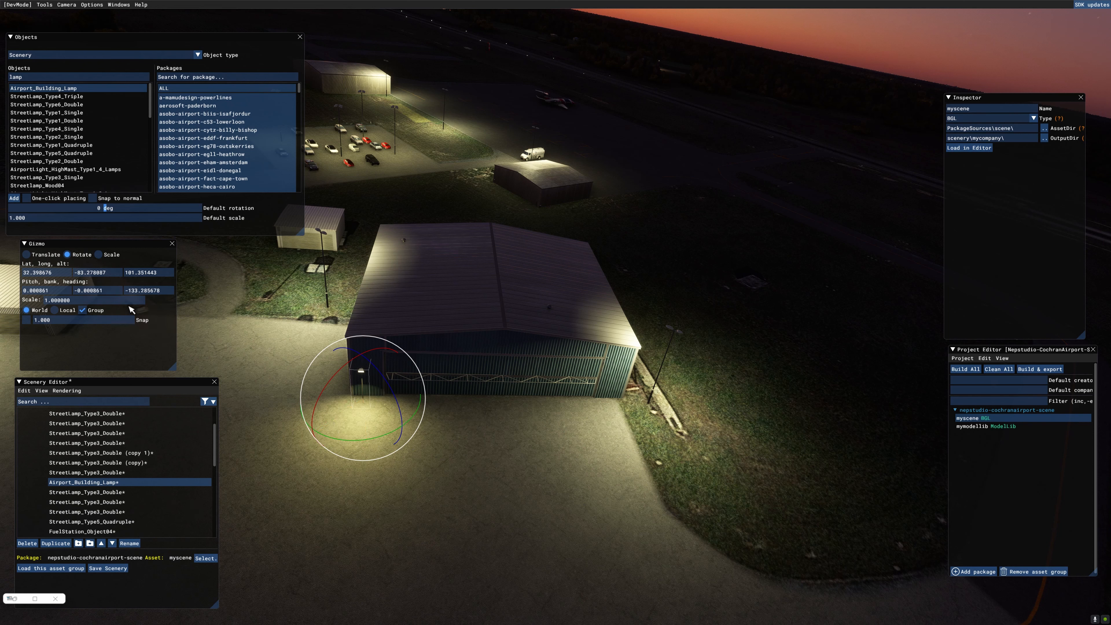
left_click(30, 257)
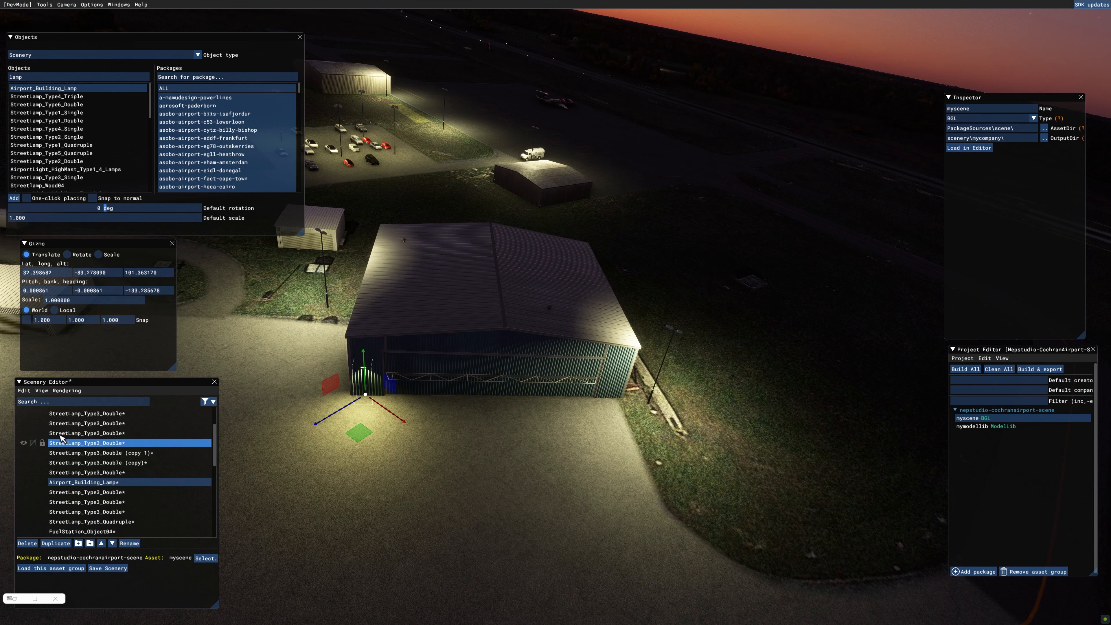
- Duplicate the Airport_Building_Lamp and move the copy to the opposite front corner of the same hangar
left_click(57, 544)
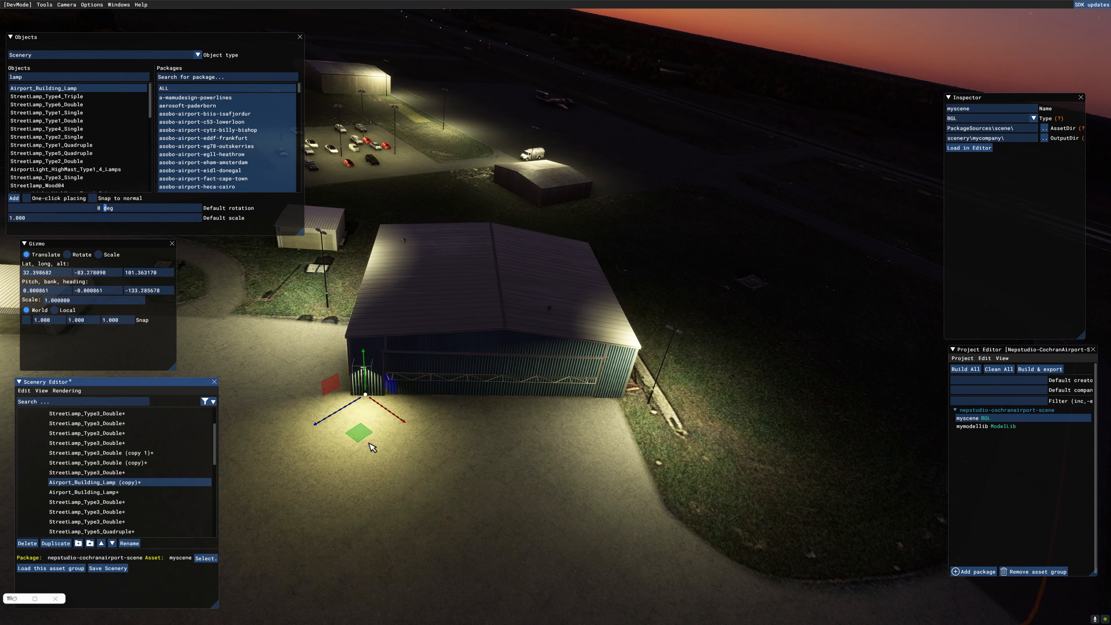
left_click_drag(367, 439, 628, 439)
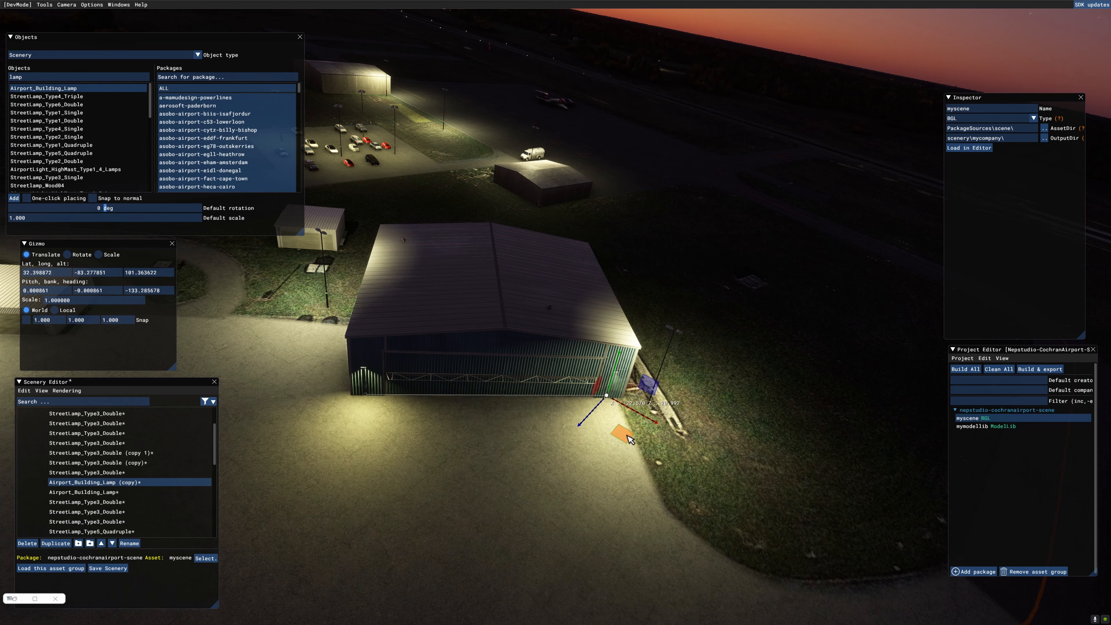
left_click_drag(629, 439, 631, 439)
- Move the StreetLamp_Type3_Double beside the large hangar's side wall out onto the grass near the curved apron edge
left_click(663, 382, "ctrl")
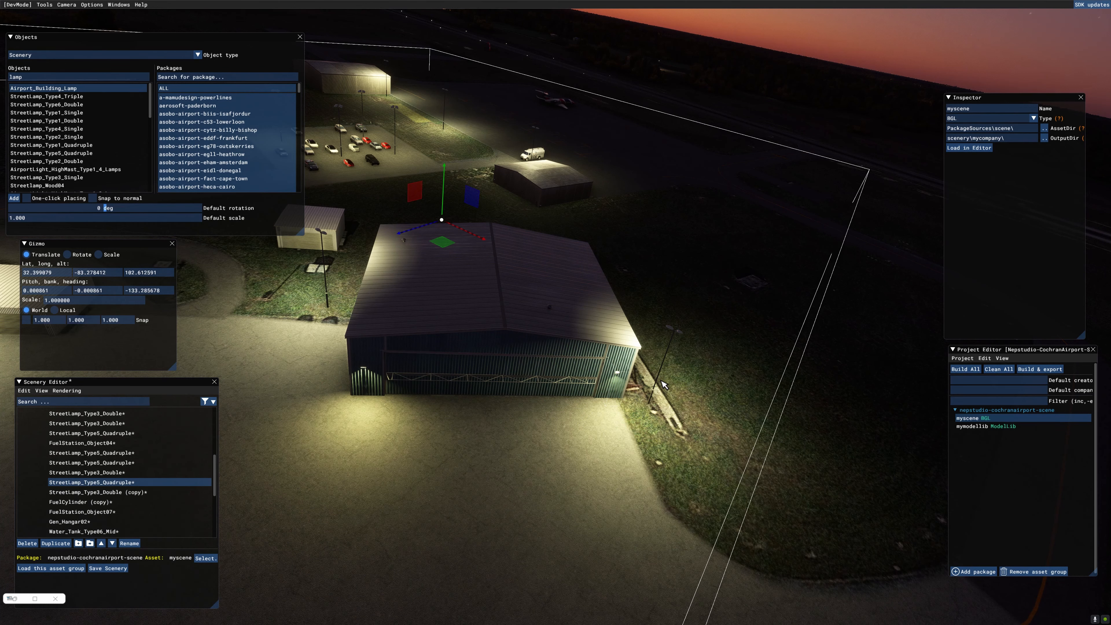
left_click(663, 381, "ctrl")
left_click(664, 382)
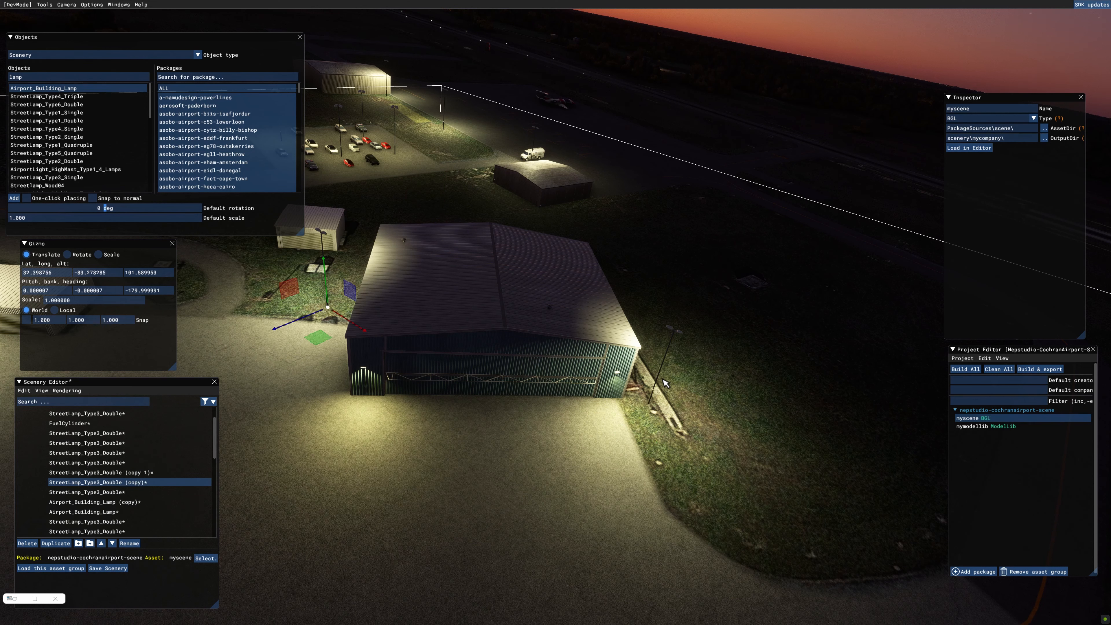
left_click_drag(672, 442, 787, 543)
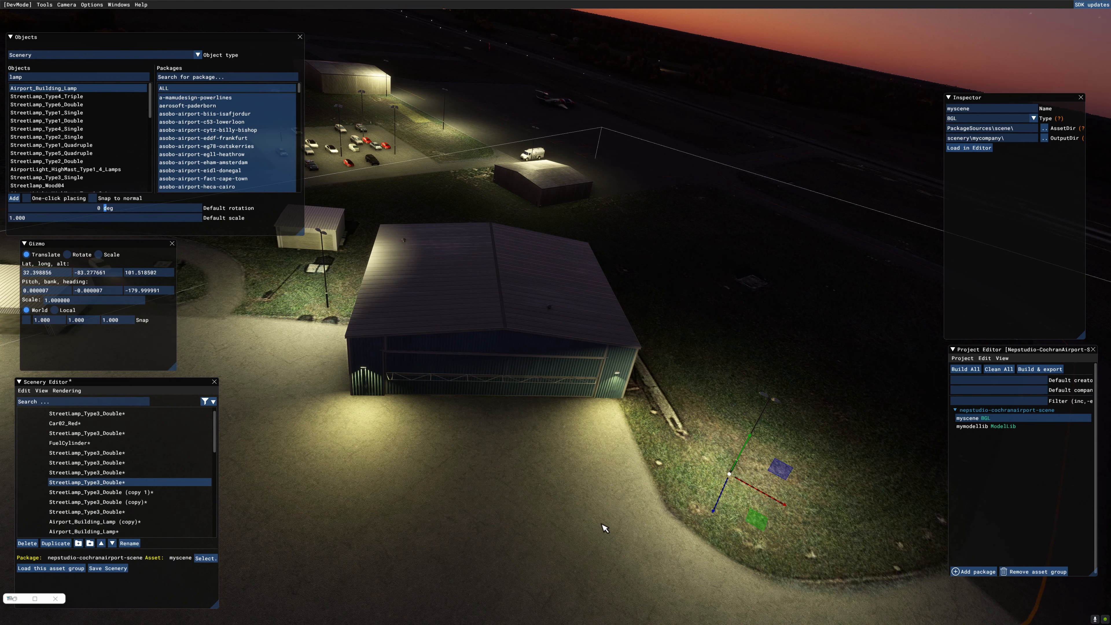
scroll(603, 530, "down", 4)
scroll(603, 529, "down", 2)
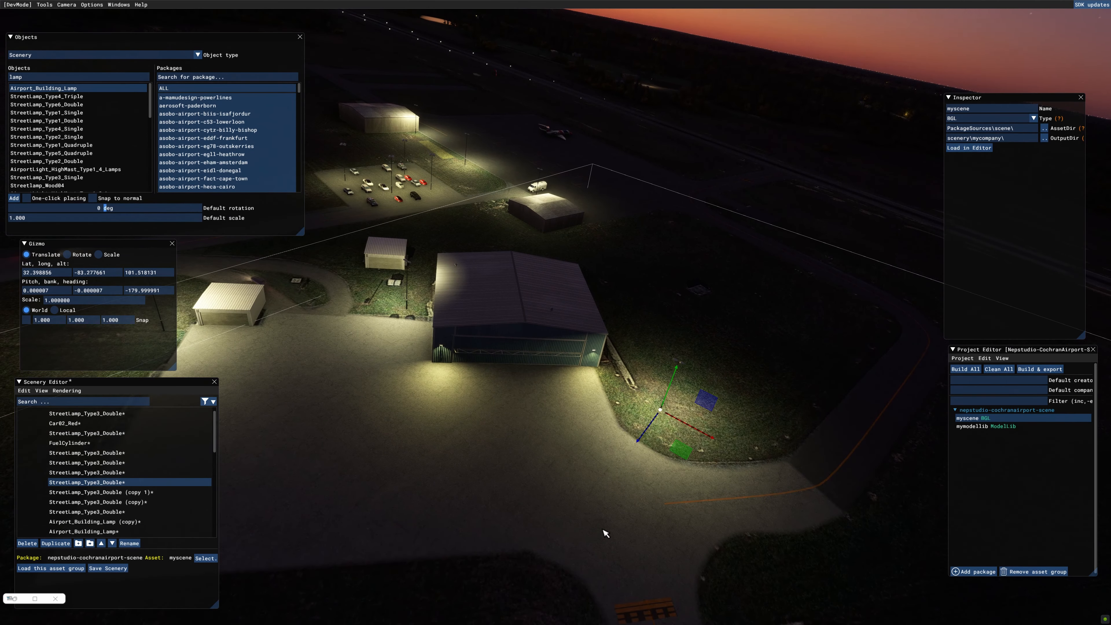
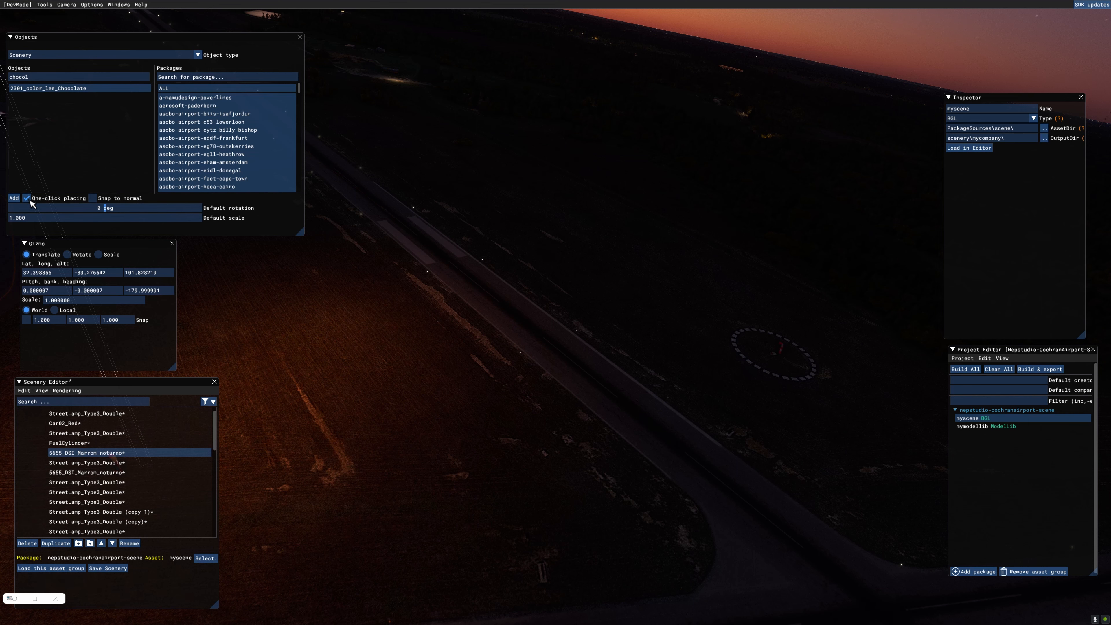
- Place one 2201_color_lee_Chocolate light at the segmented circle and another on the grass beside the runway, then turn off one-click placing
left_click(773, 350)
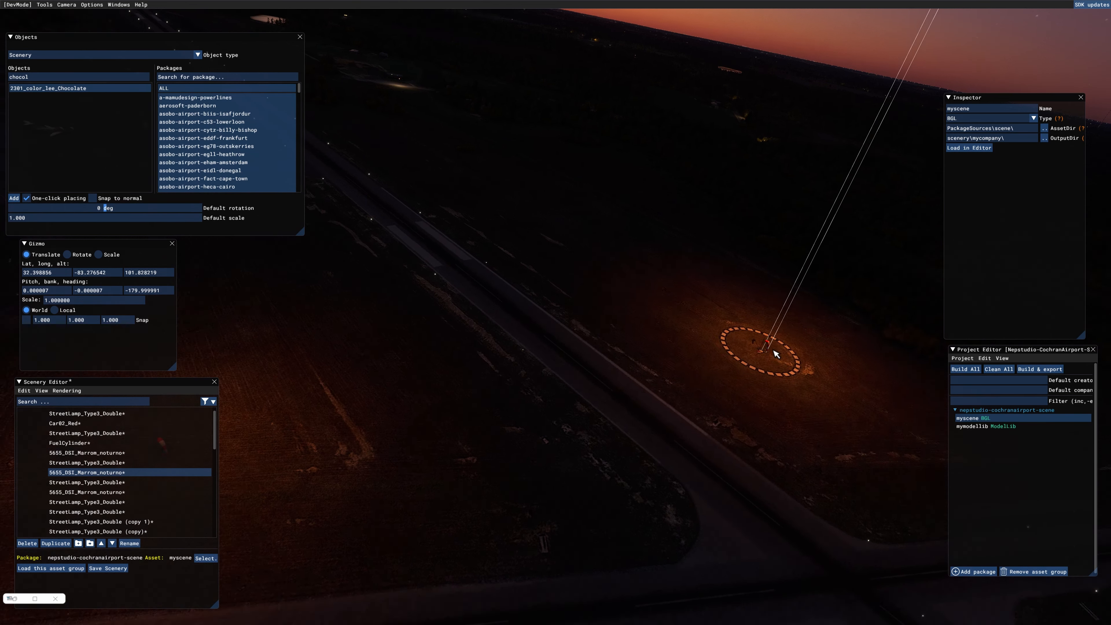
key("a")
left_click(26, 198)
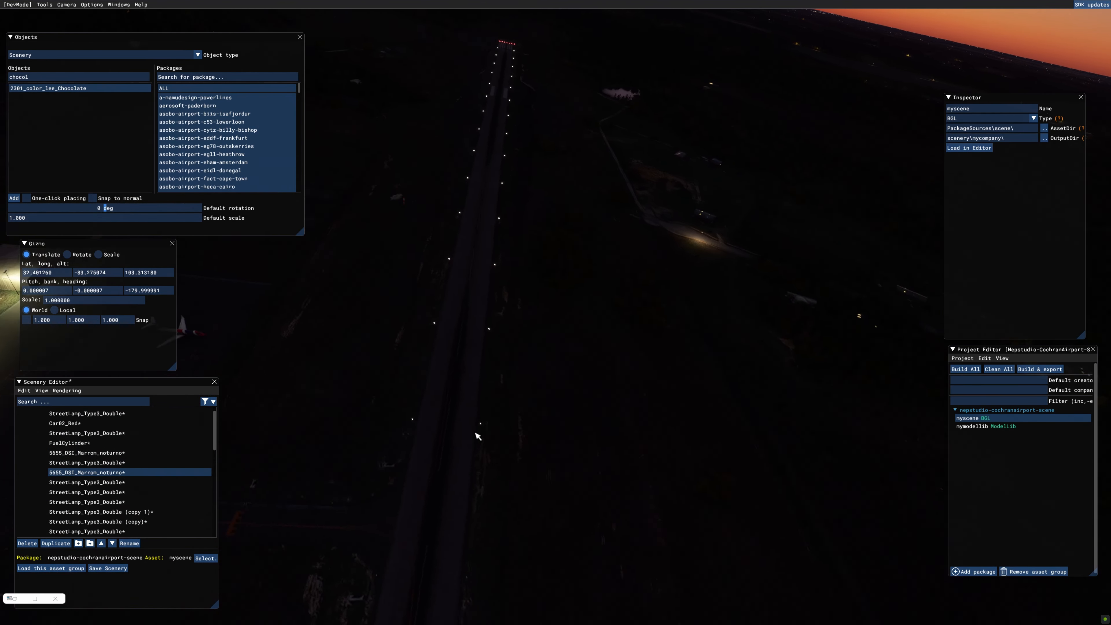
left_click(26, 198)
left_click(595, 429)
left_click(27, 198)
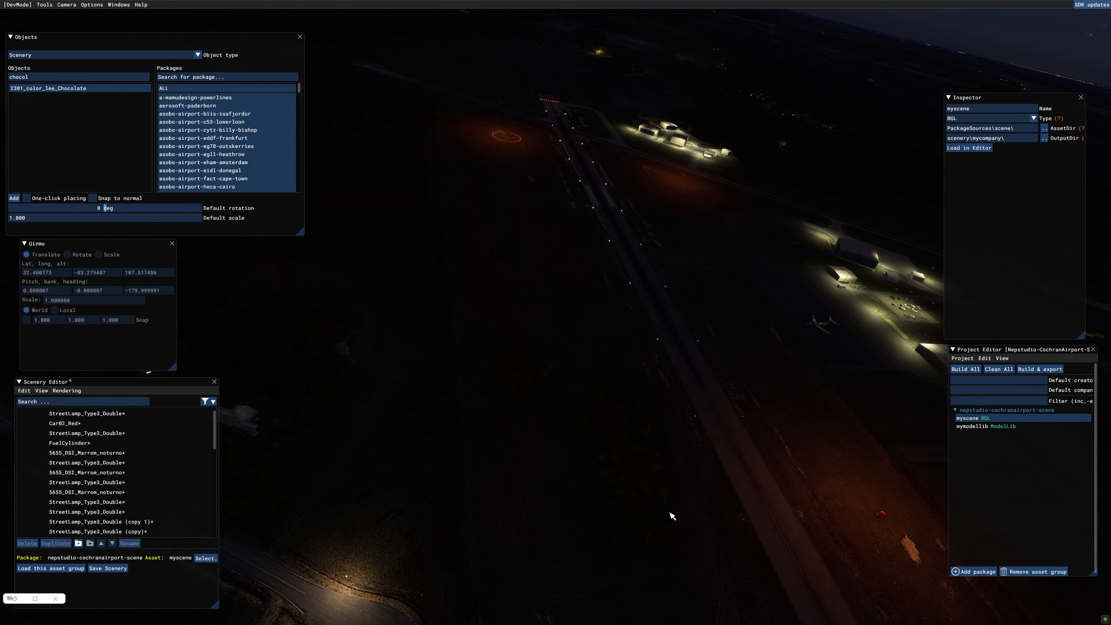
right_click_drag(672, 513, 724, 514)
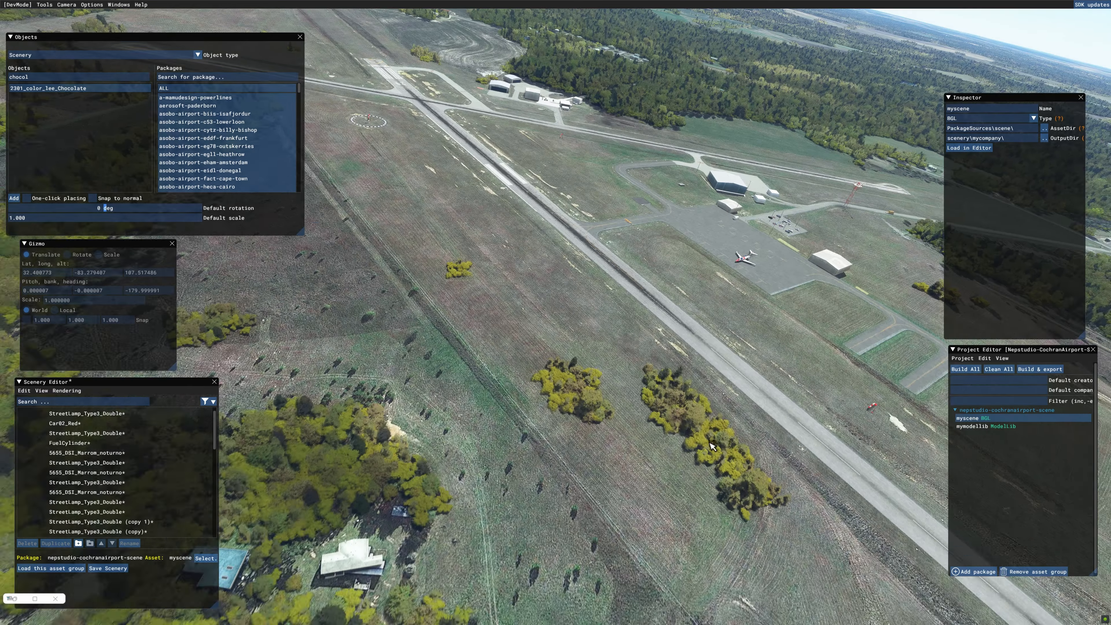
key("w")
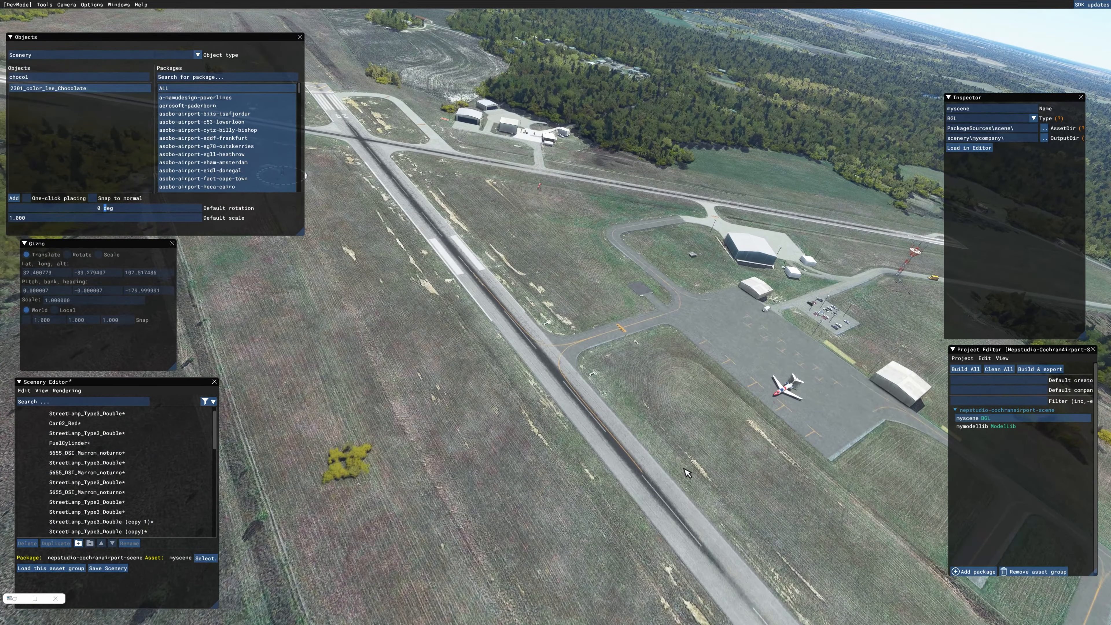
key("w")
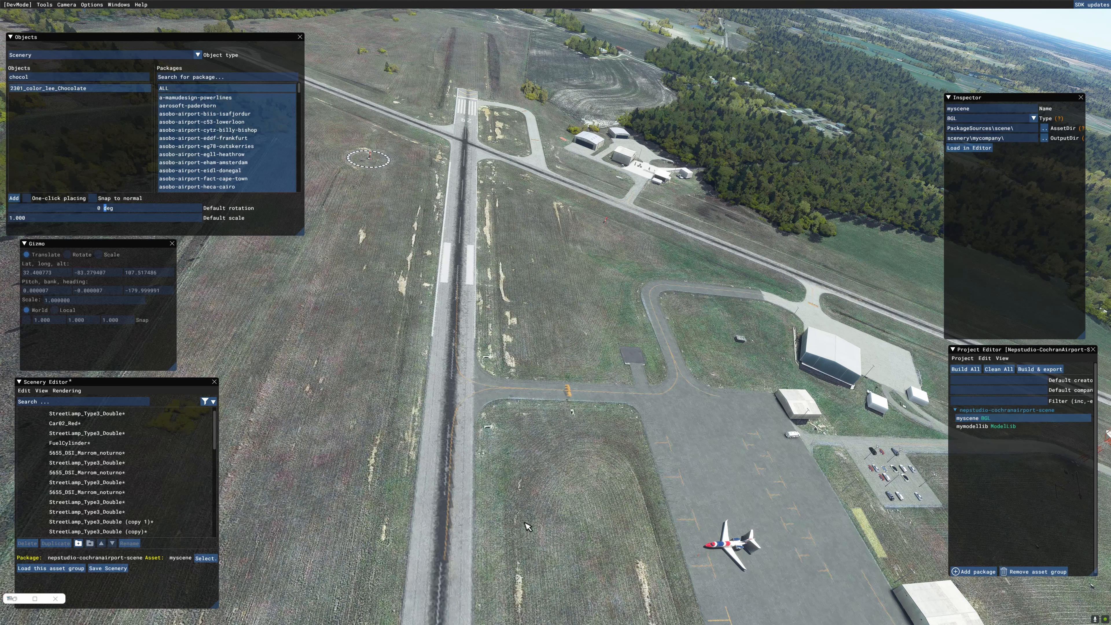
- Save the scenery as cochranairport in the Nepstudio-CochranAirport-Scene project's PackageSources\scene folder
left_click(106, 569)
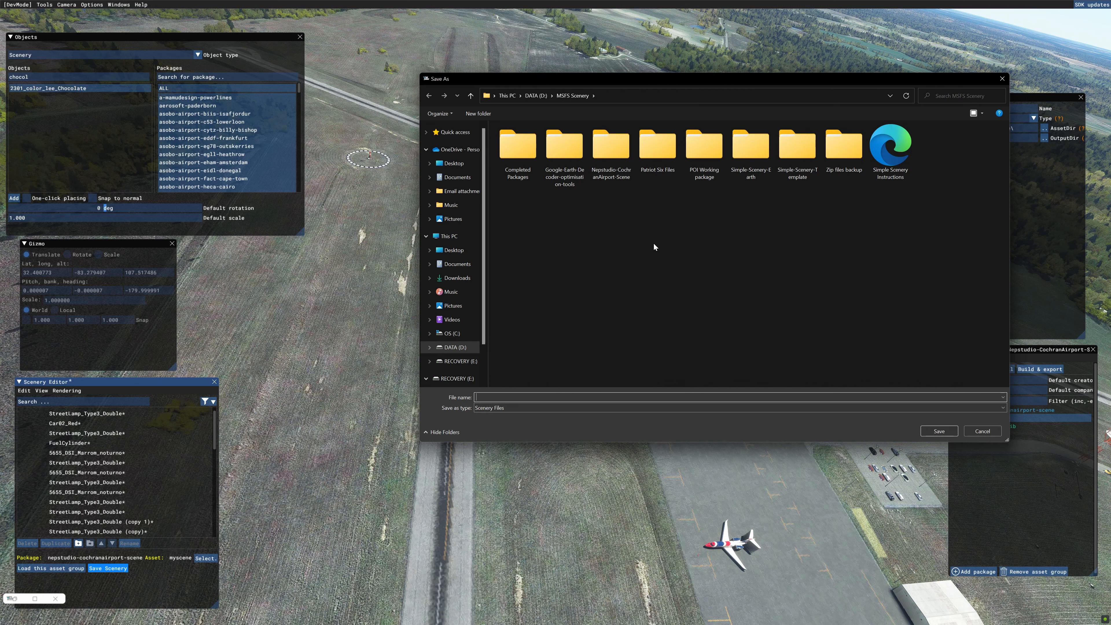
double_click(611, 147)
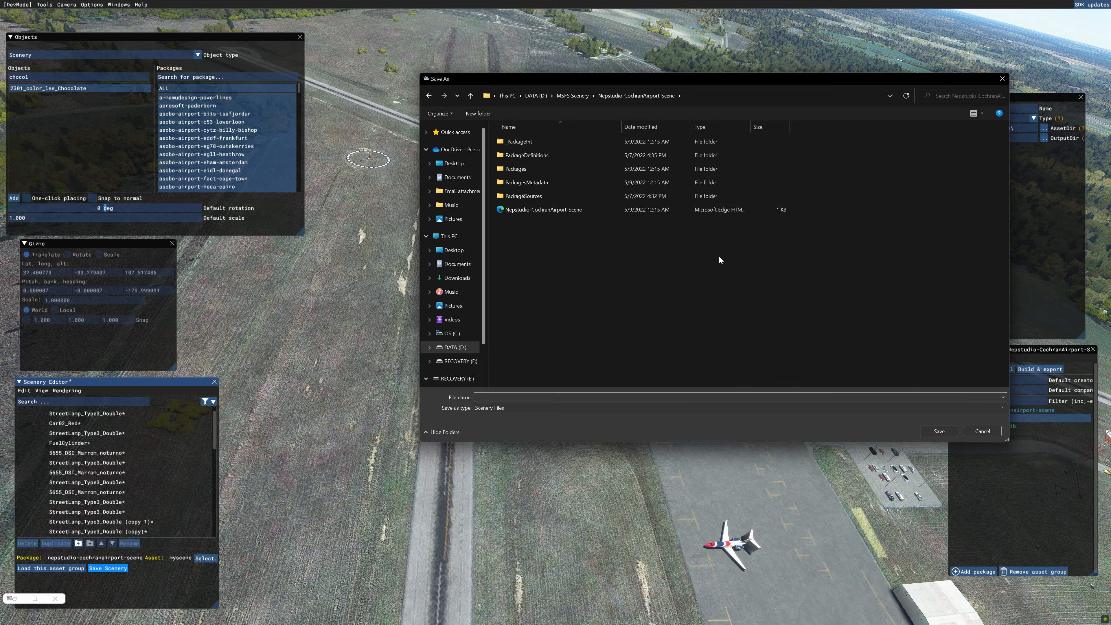
double_click(577, 196)
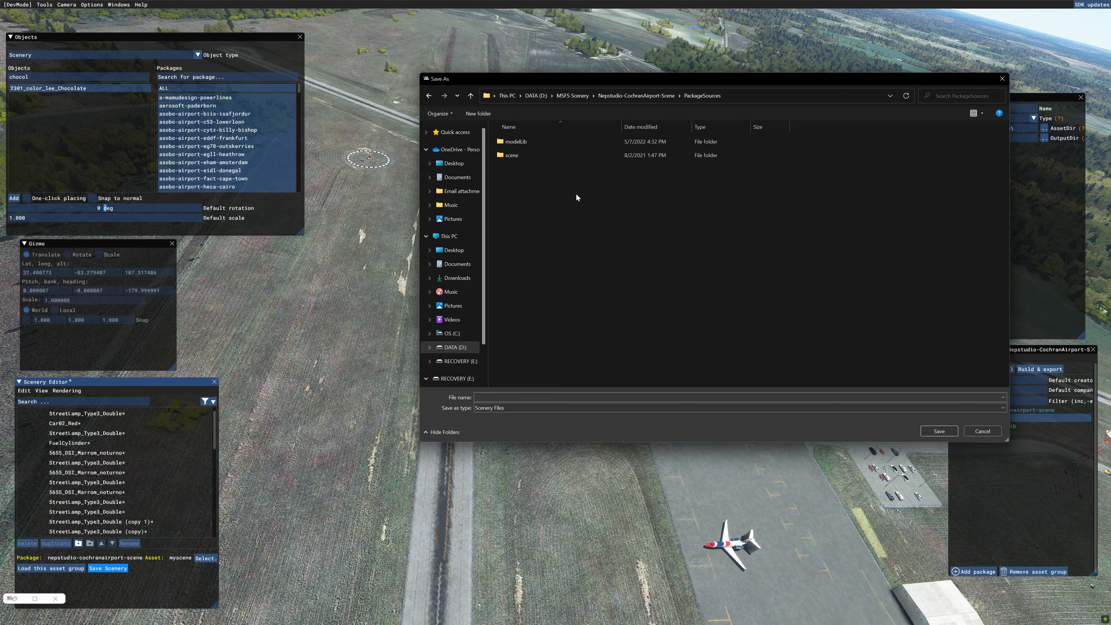
double_click(545, 156)
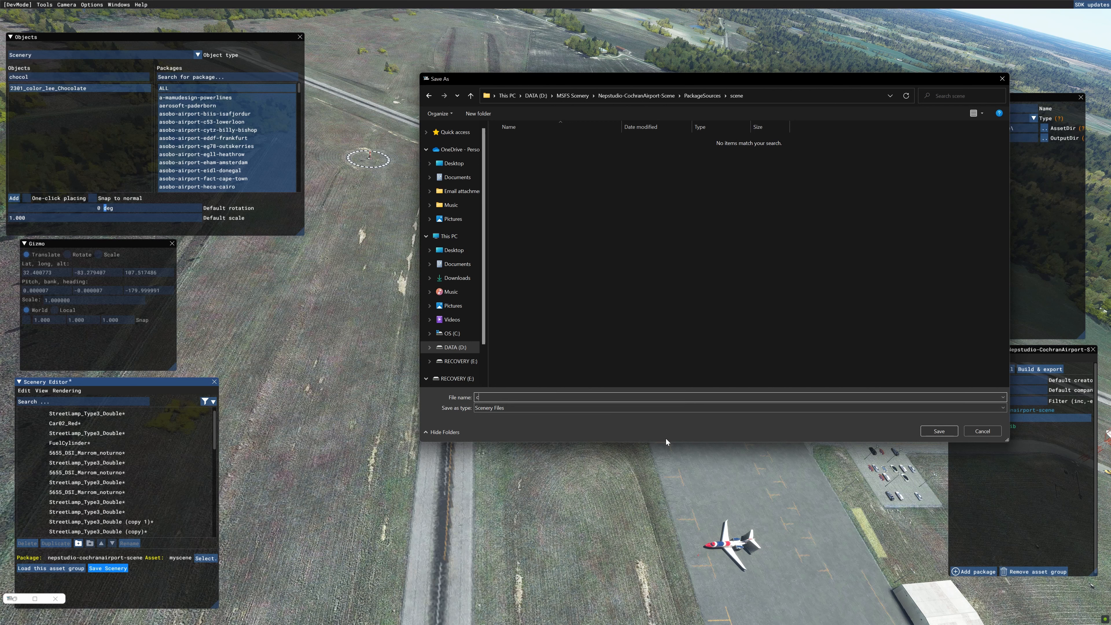
type("n")
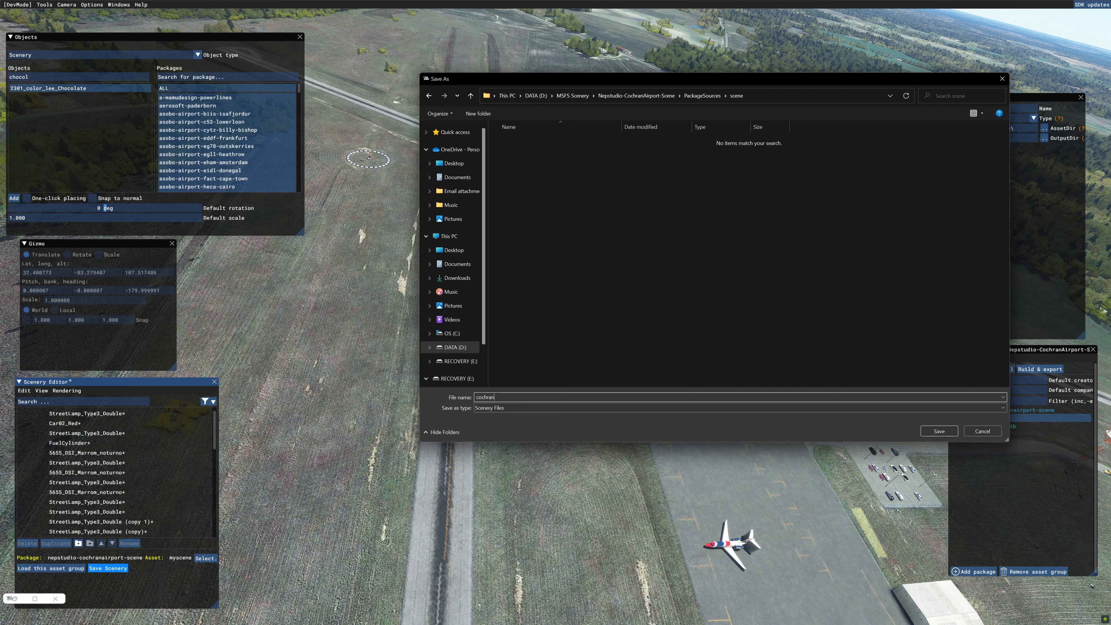
type("ai")
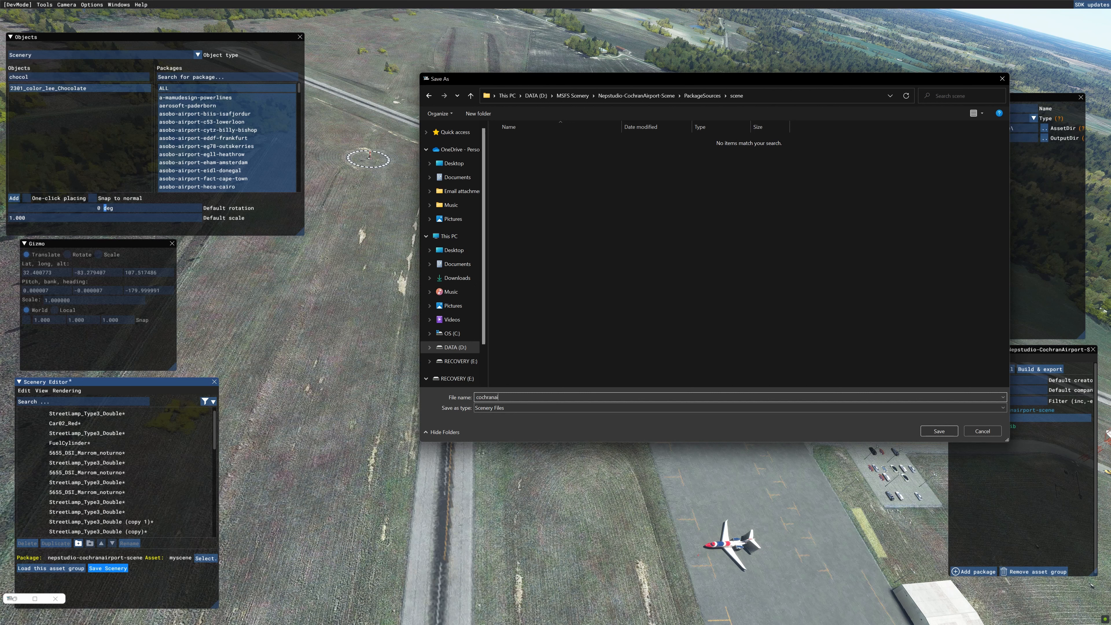
type("rport")
left_click(954, 430)
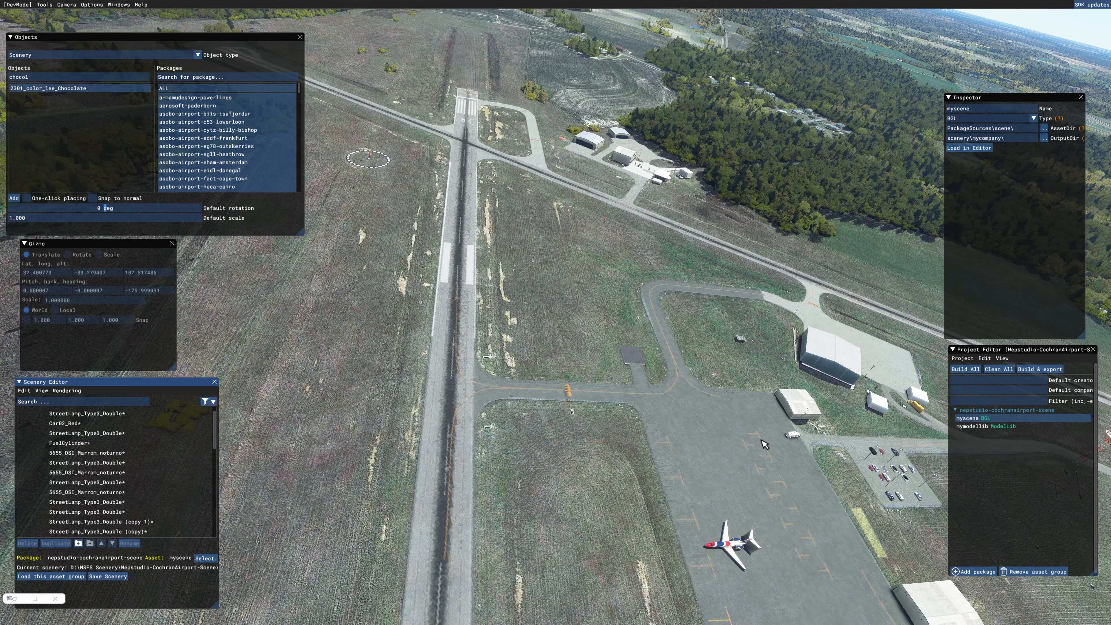
- Build the nepstudio-cochranairport-scene package, then hide the console and the editor windows
left_click(966, 412)
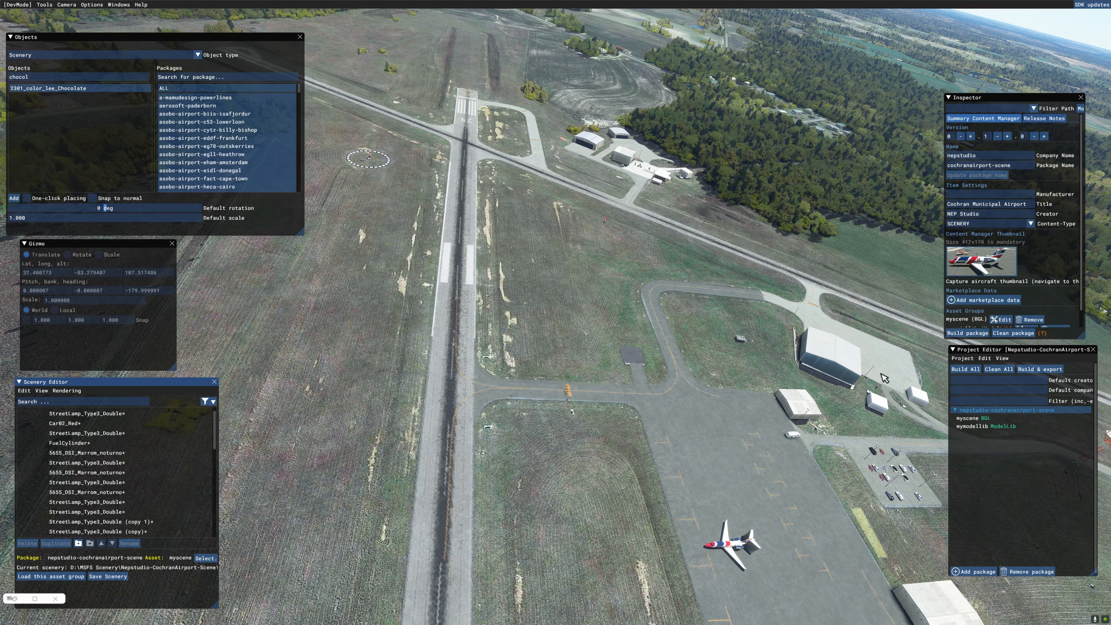
left_click(961, 334)
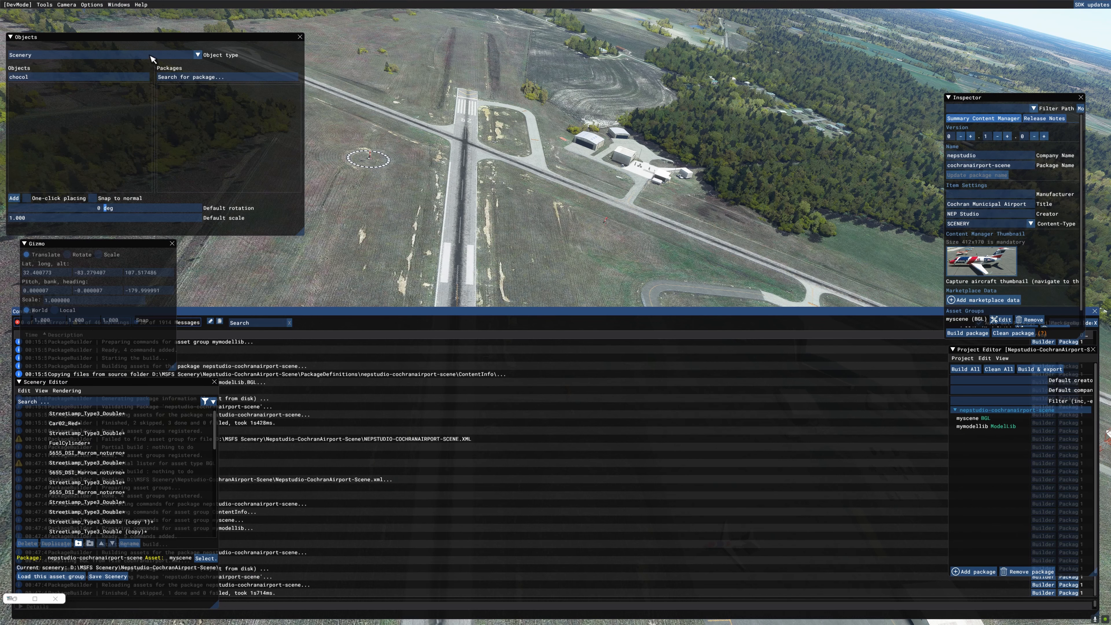
left_click(122, 5)
left_click(126, 15)
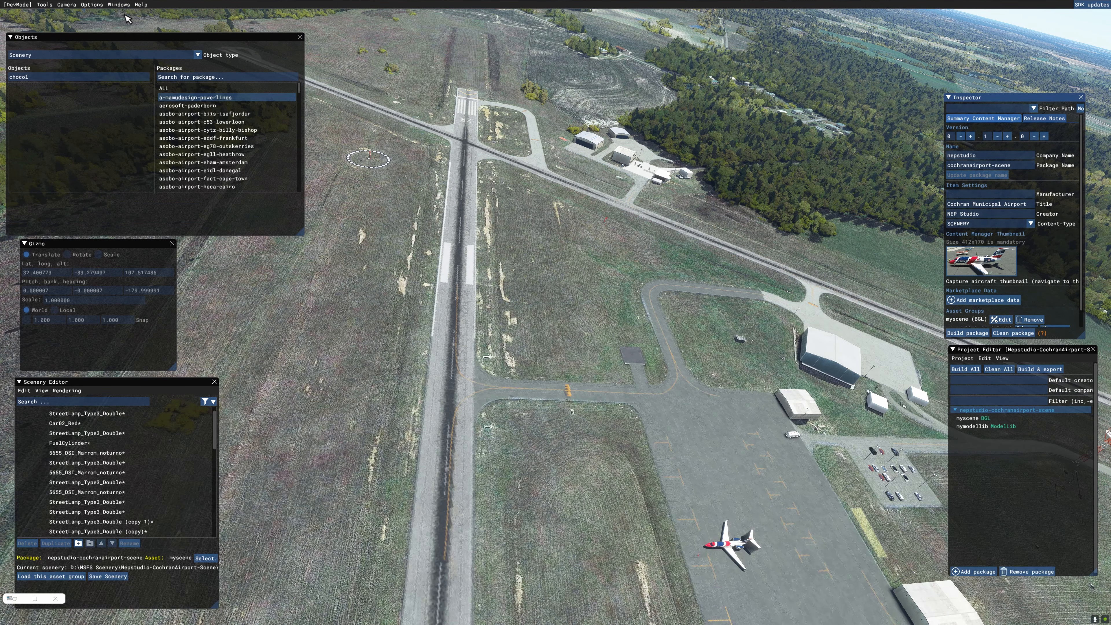
left_click(45, 4)
left_click(64, 23)
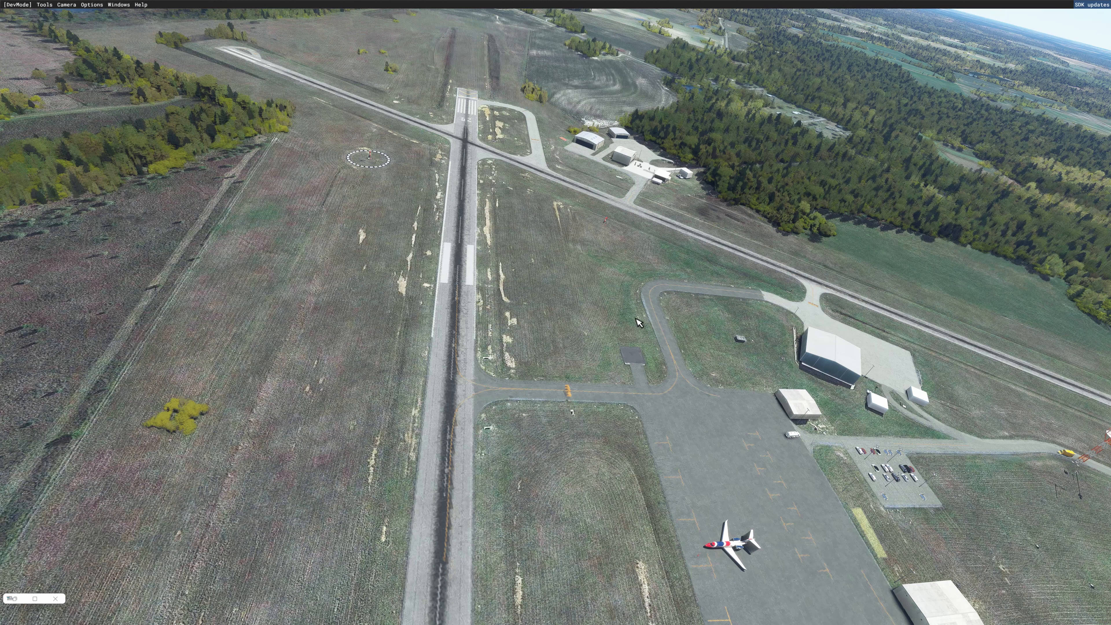
- Switch to File Explorer and copy the nepstudio-cochranairport-scene folder from the Cochran project's Packages folder
key("alt+Tab")
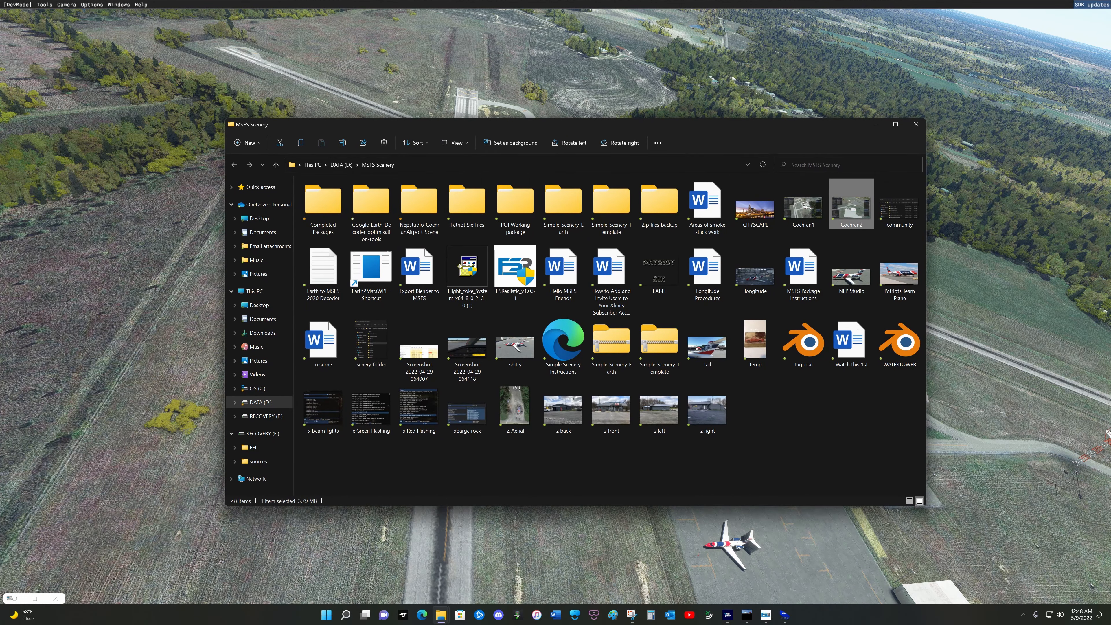
left_click_drag(1110, 193, 775, 193)
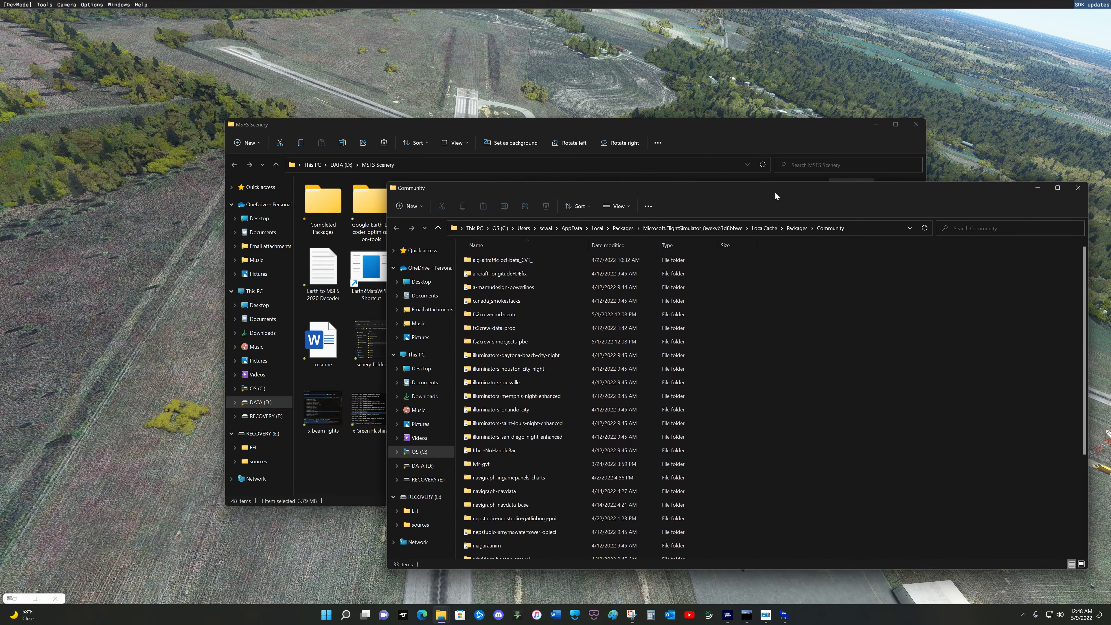
left_click(705, 131)
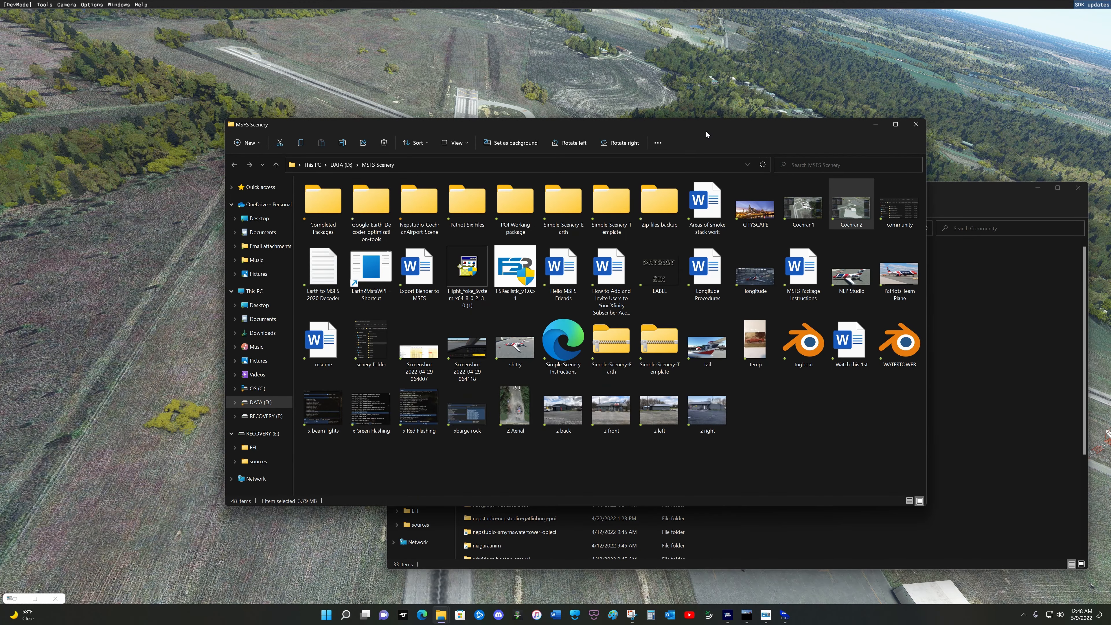
double_click(423, 201)
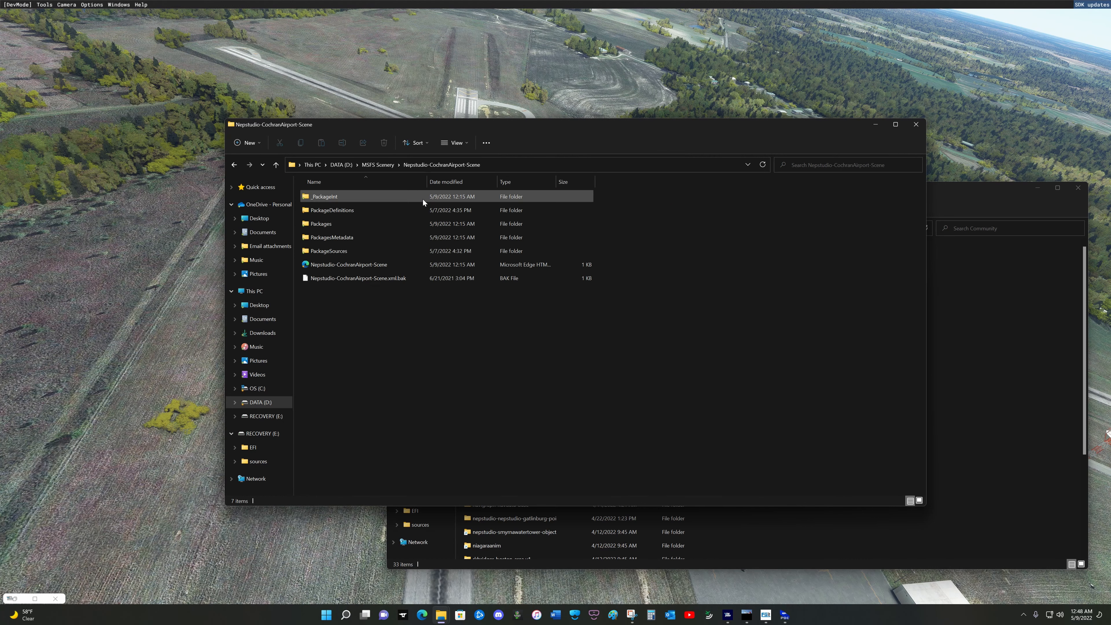
double_click(351, 224)
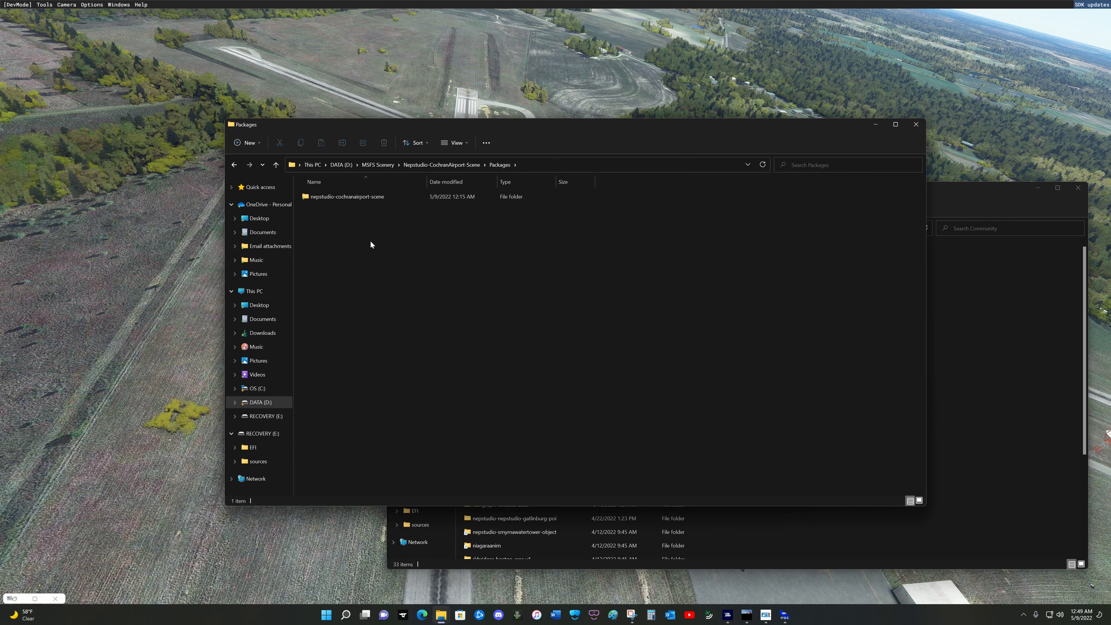
left_click(360, 194)
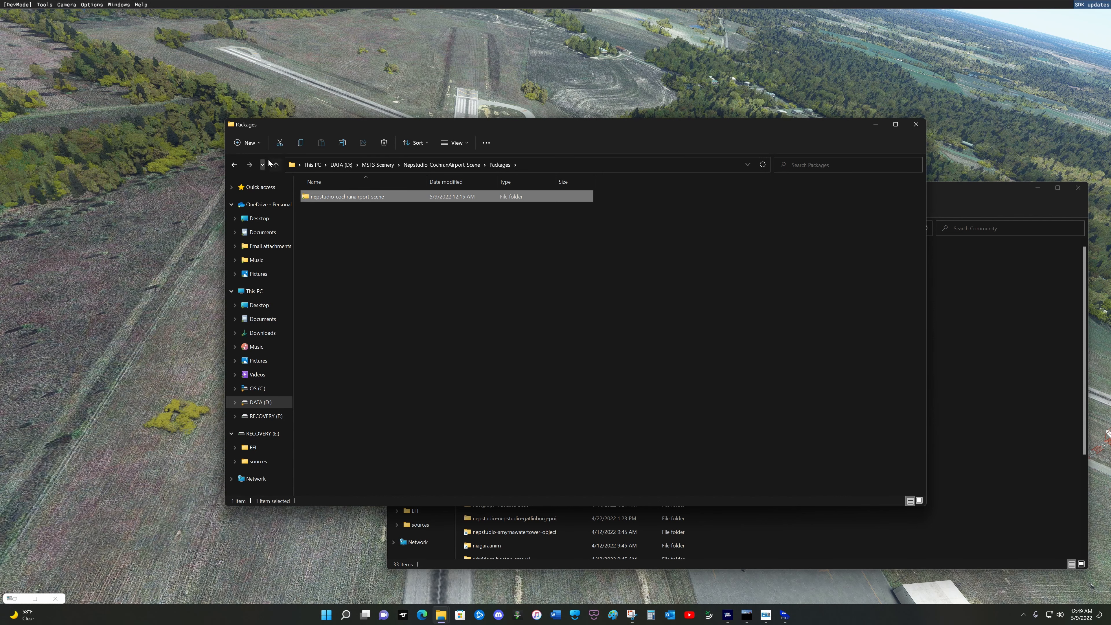
left_click(300, 144)
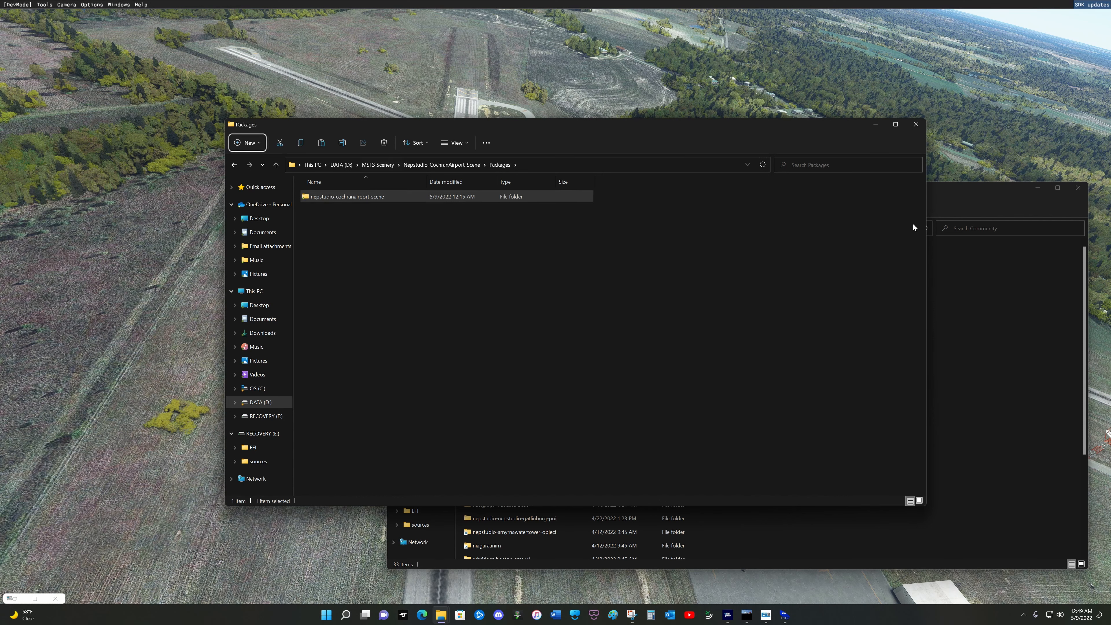
- Paste the copied package folder into the simulator's Community folder and close both File Explorer windows
left_click(1001, 207)
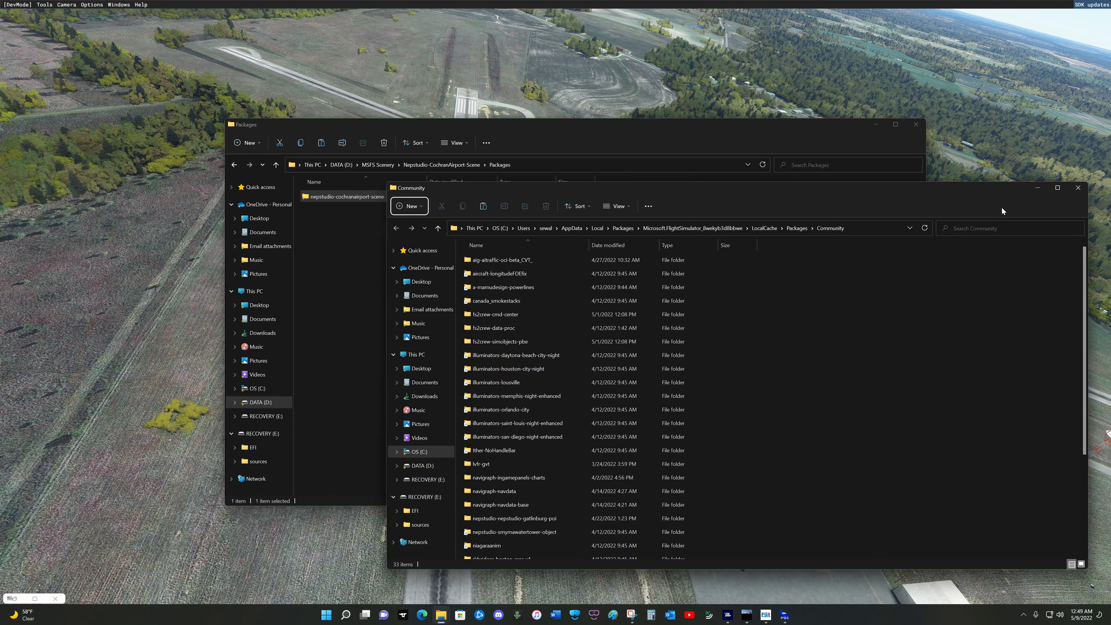
left_click(483, 206)
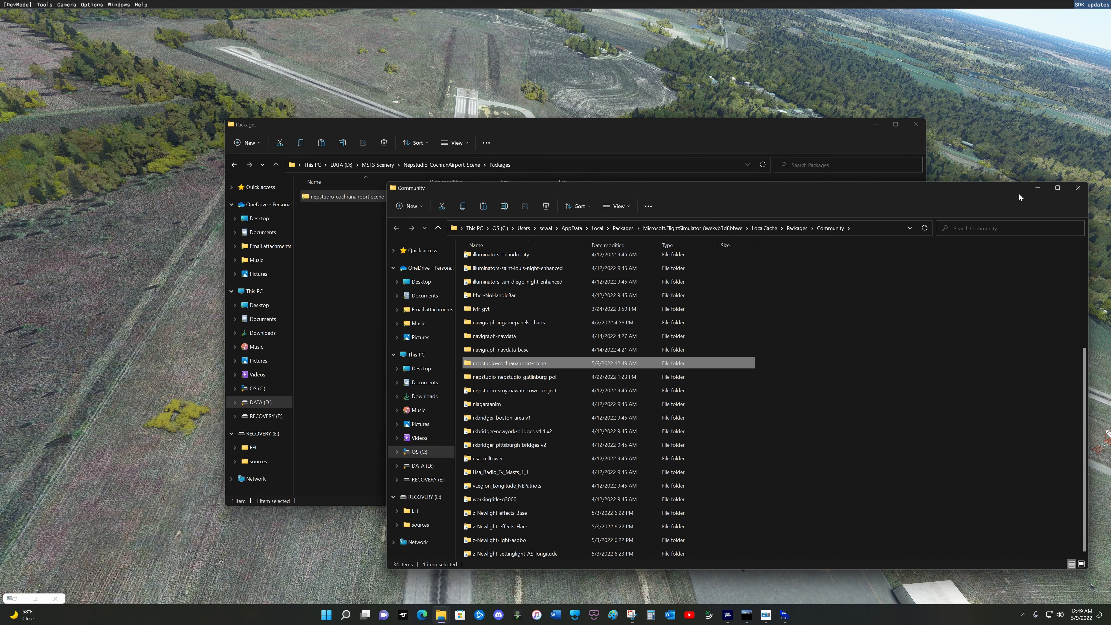
left_click(1078, 187)
left_click(915, 124)
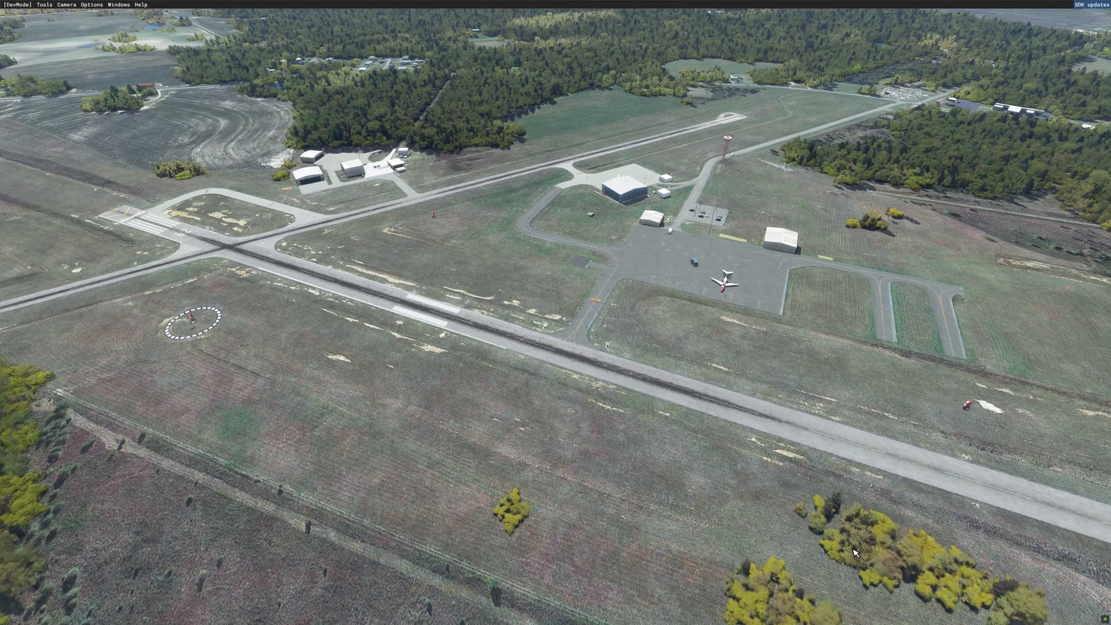
- Fly the drone camera over the airport to examine the placed hangars, parking lot and tanks in daylight
key("w")
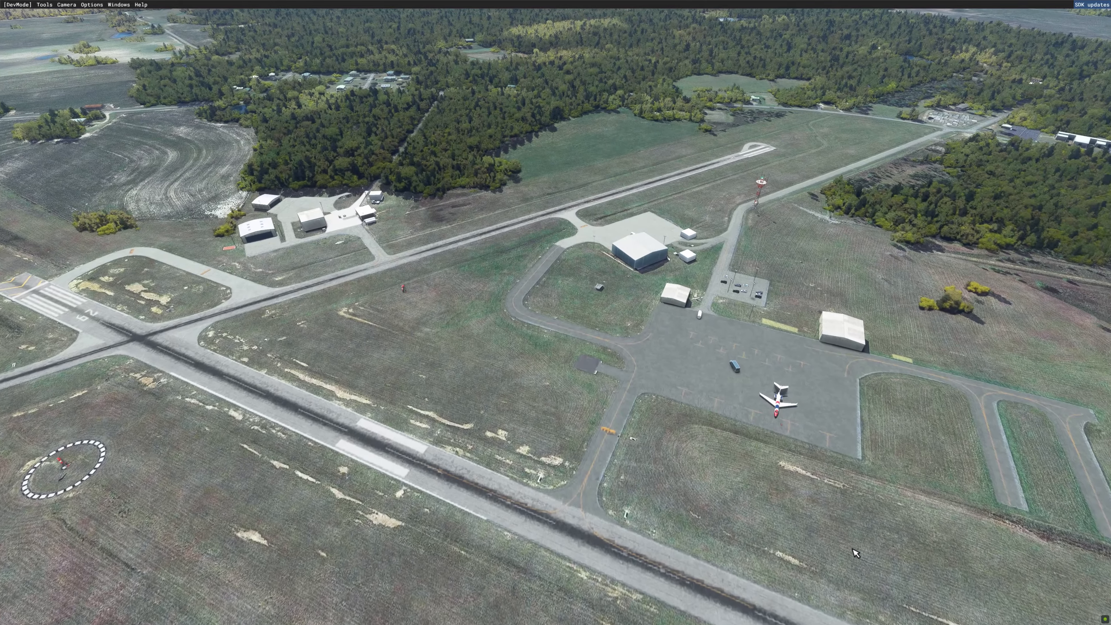
key("d")
key("w")
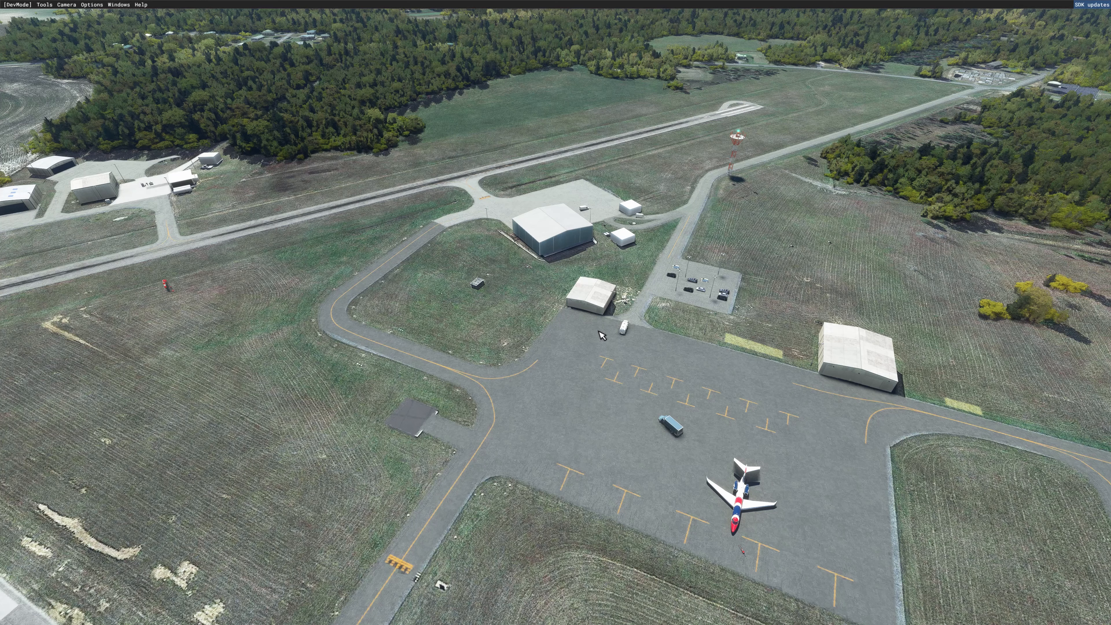
key("a")
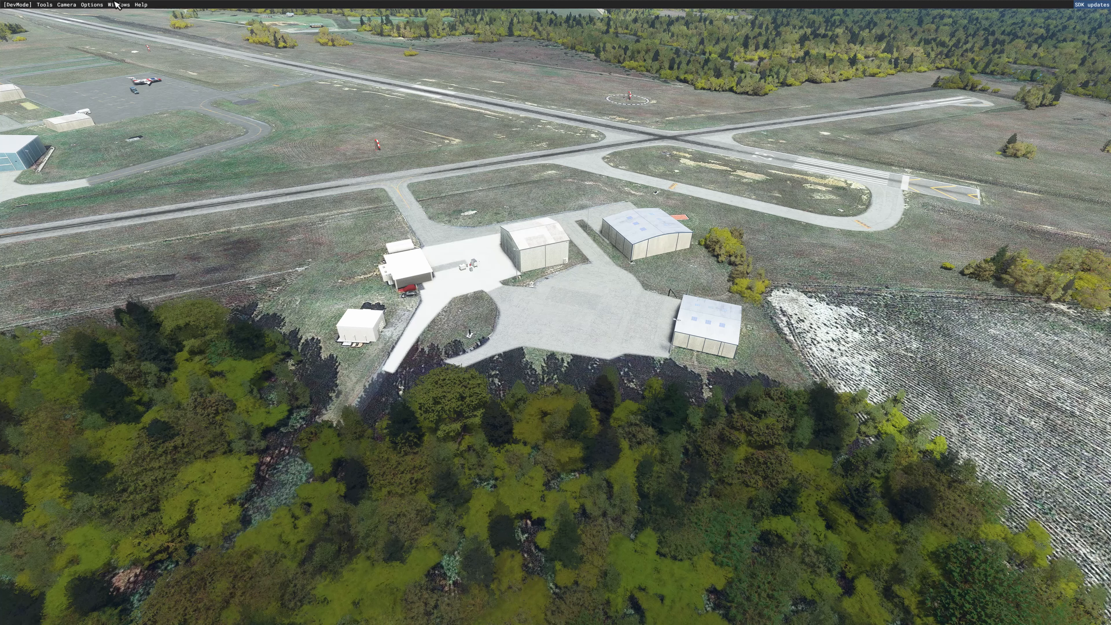
- Change the simulator's time of day to night and examine the lighting around the hangars and segmented circle
mouse_move(583, 10)
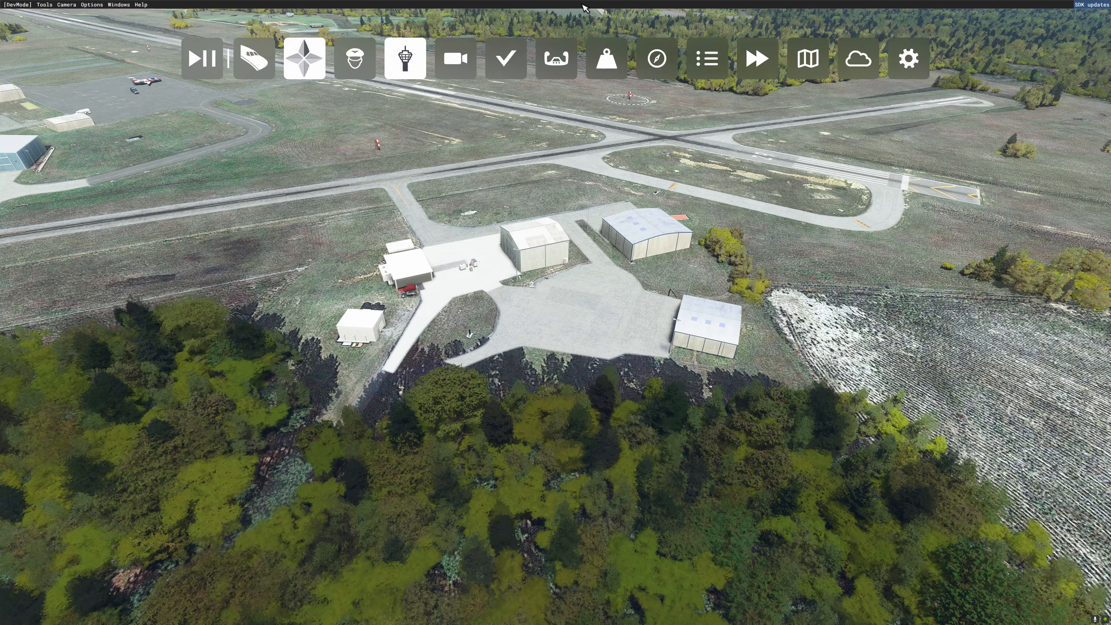
left_click(858, 58)
left_click_drag(464, 198, 538, 199)
left_click(755, 109)
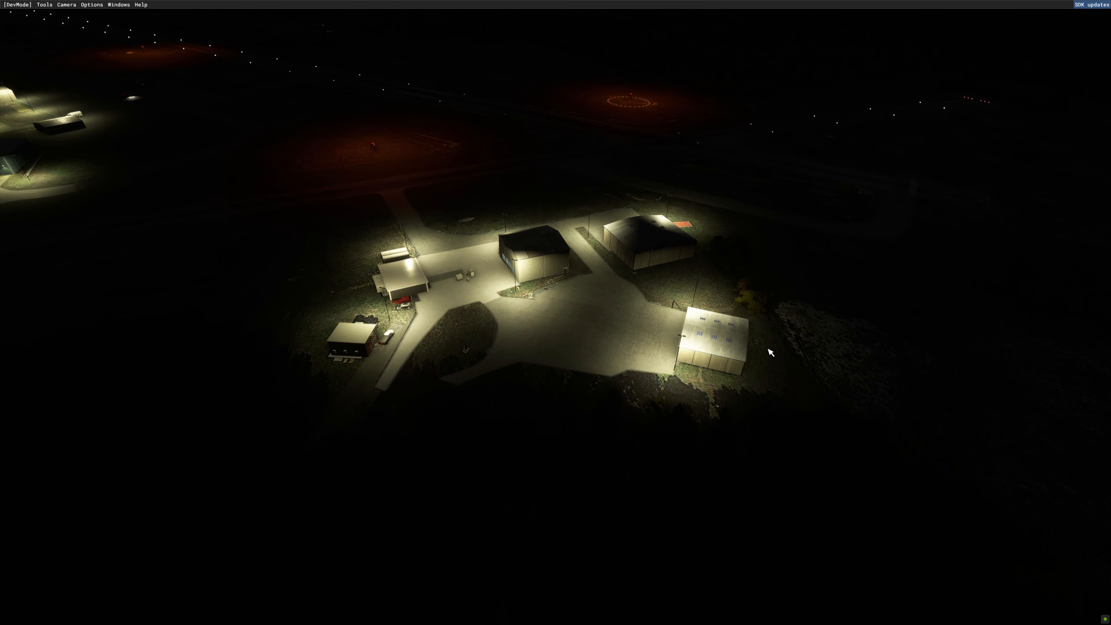
key("w")
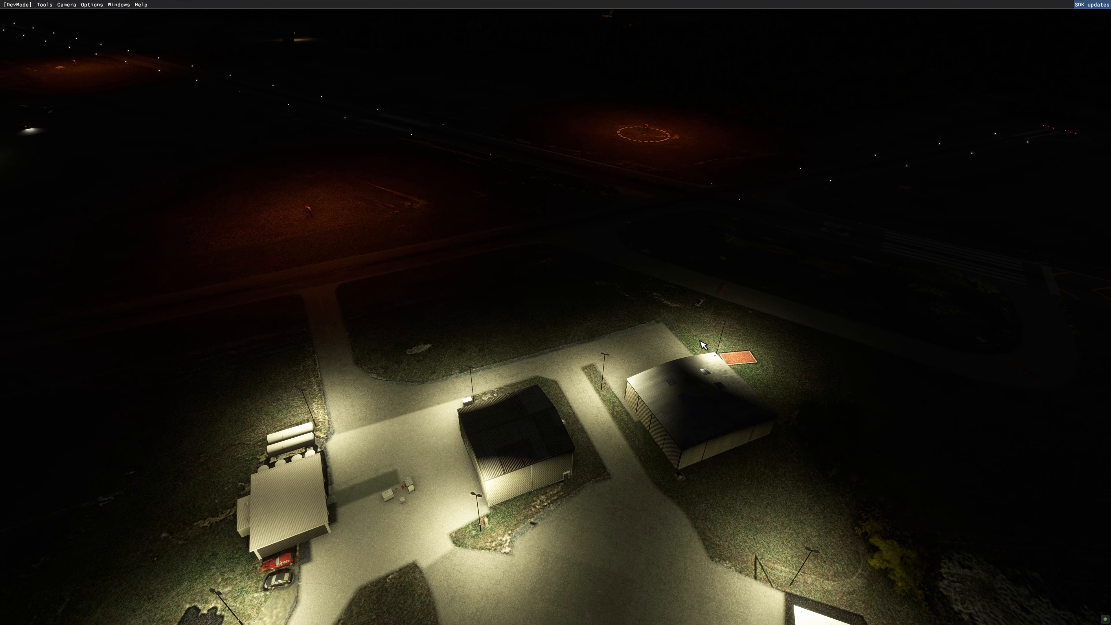
mouse_move(700, 341)
middle_mouse_down()
mouse_move(714, 341)
mouse_move(691, 354)
middle_mouse_up()
middle_click_drag(632, 343, 580, 326)
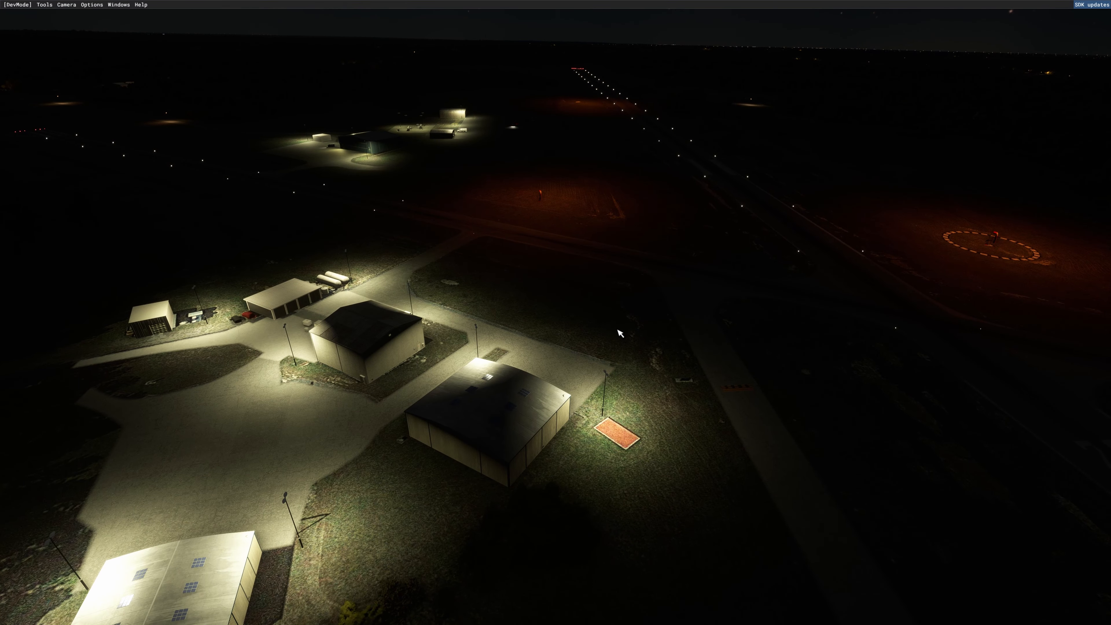